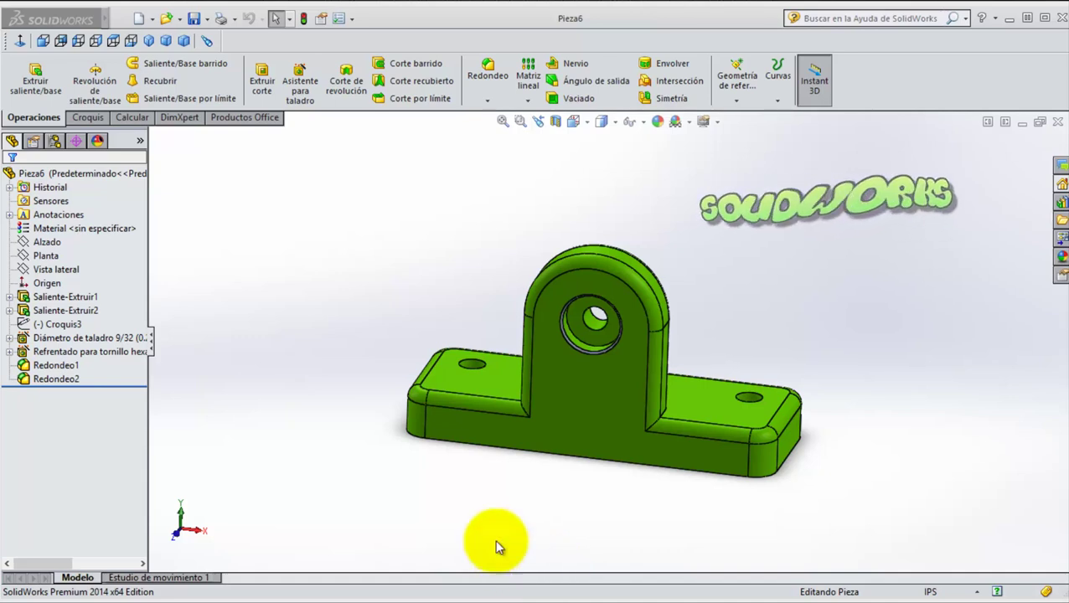
Step: Orbit the finished green bracket to view it from another angle
mouse_move(511, 496)
middle_down()
mouse_move(427, 514)
mouse_move(693, 485)
mouse_move(358, 491)
mouse_move(329, 520)
mouse_move(518, 544)
middle_up()
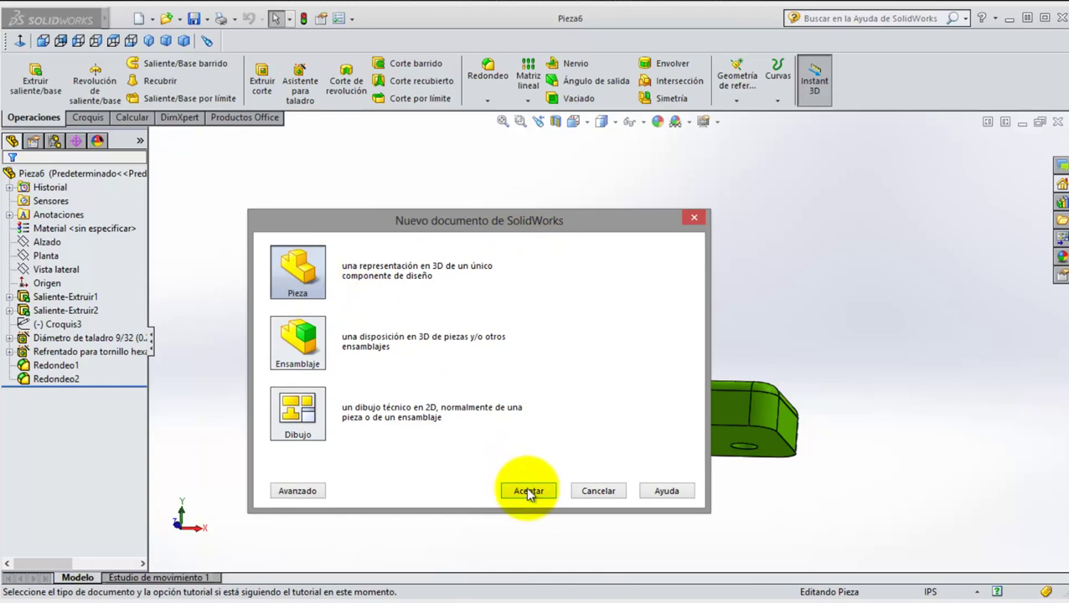
Step: Create a new part and set its units to IPS with .123 length and physical-property precision
click(528, 492)
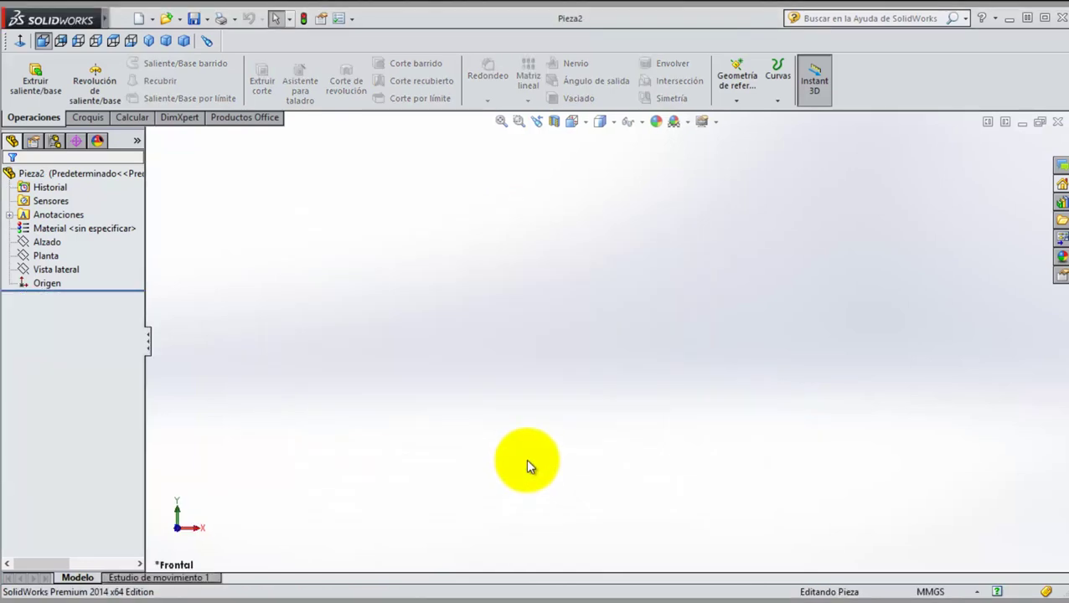
click(971, 593)
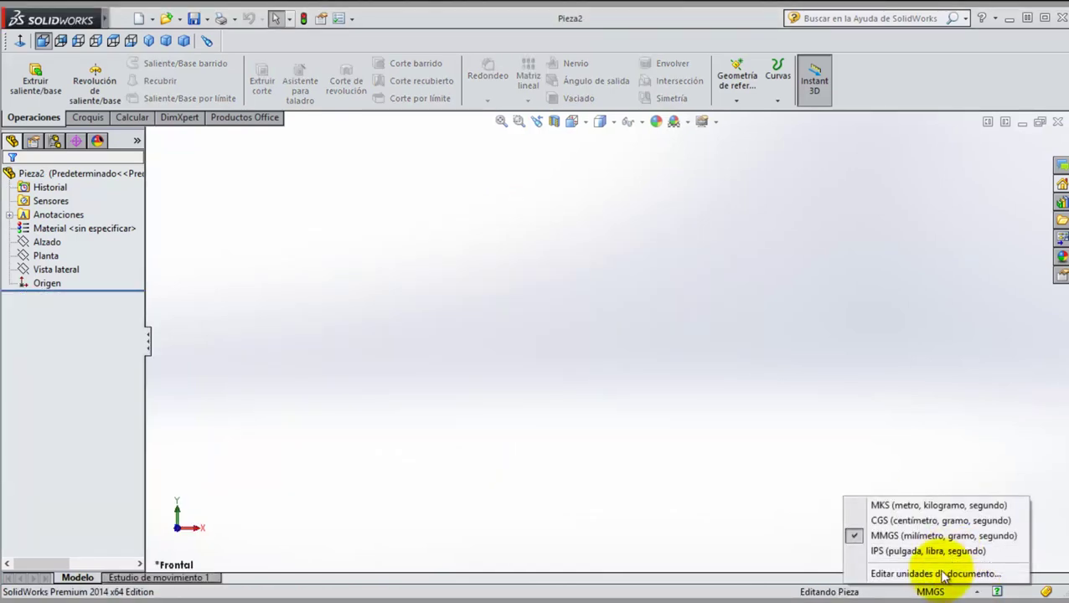
click(938, 575)
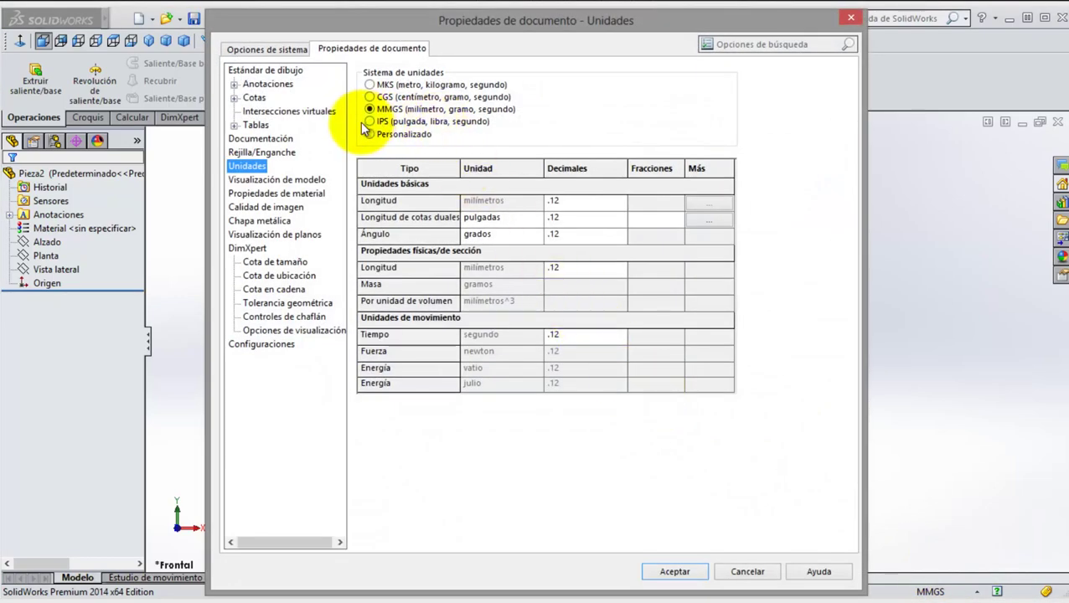
click(370, 122)
click(611, 206)
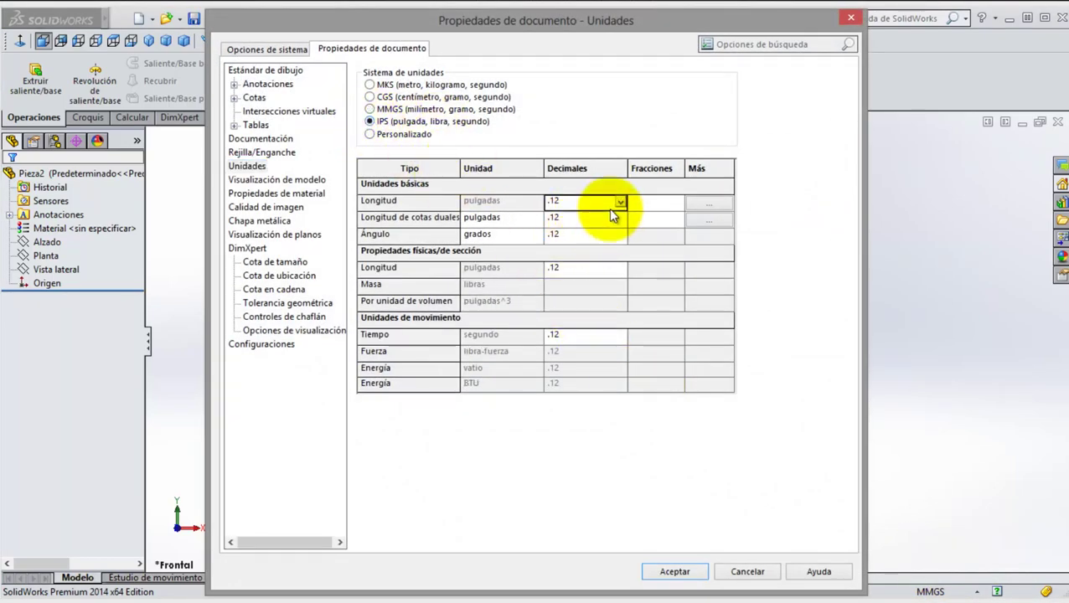
click(618, 205)
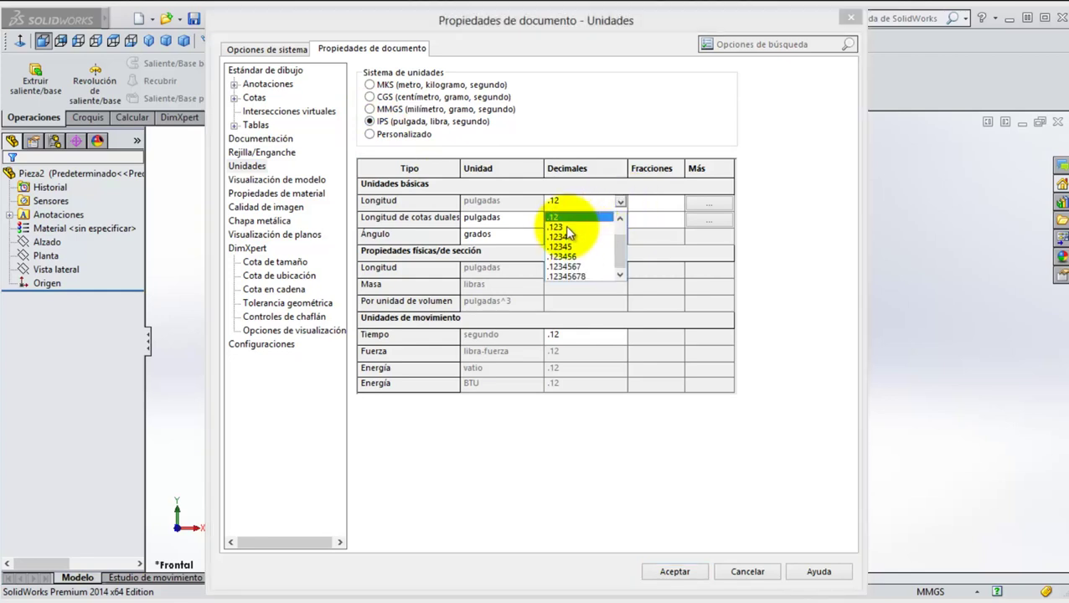
click(561, 238)
click(591, 270)
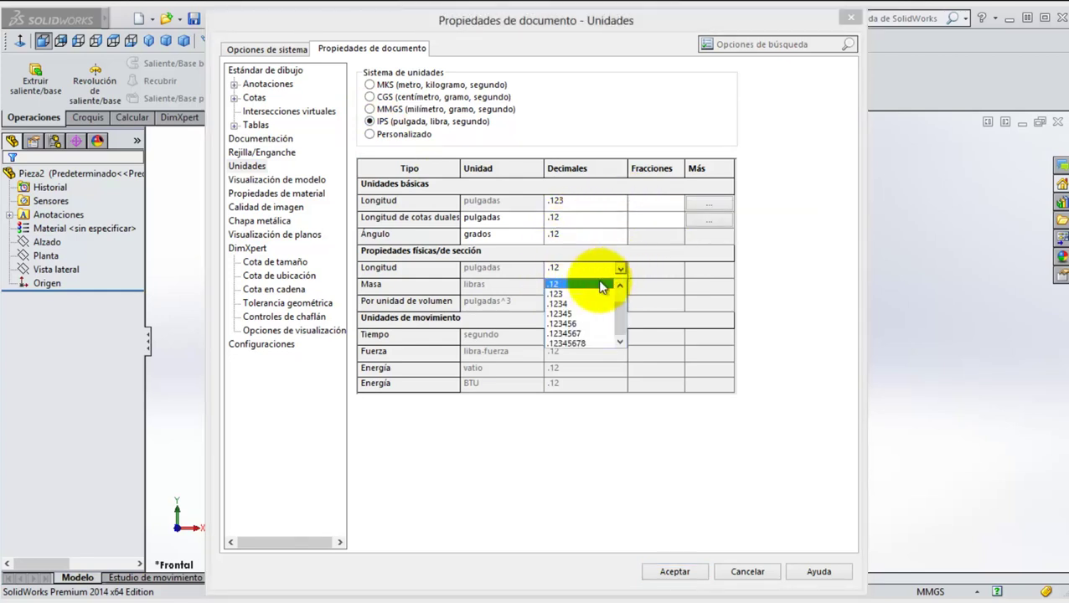
click(559, 294)
click(675, 571)
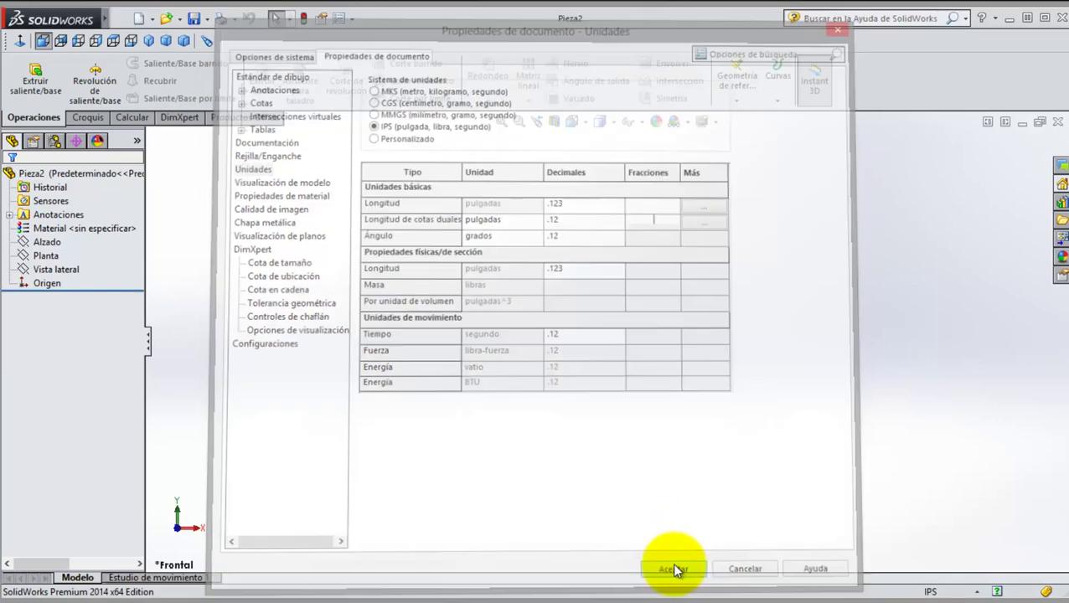
Step: View the Planta plane head-on and toggle the standard views toolbar off and back on
click(45, 260)
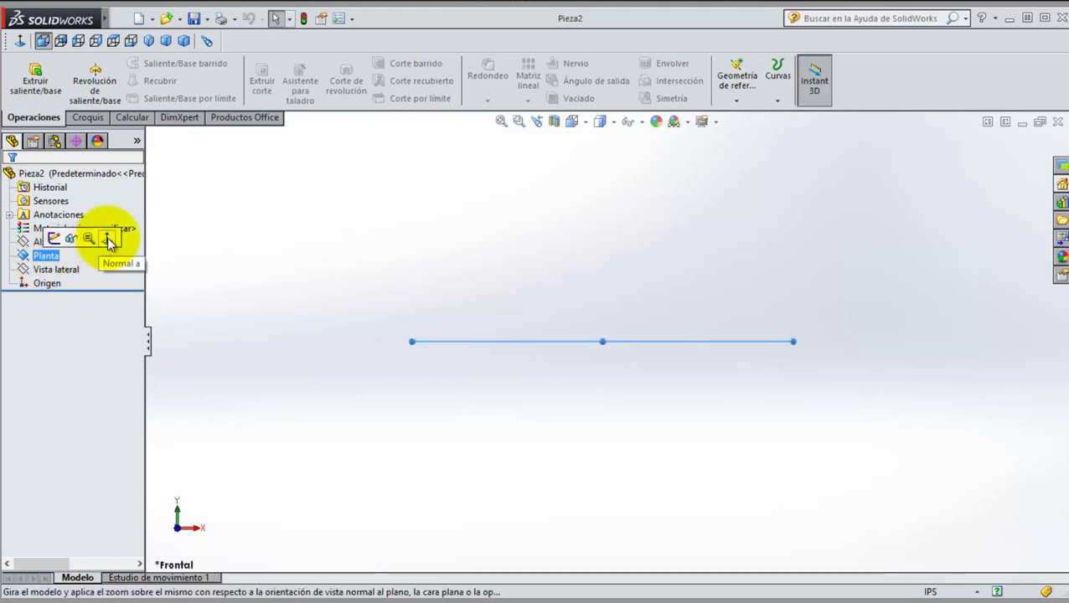
click(107, 240)
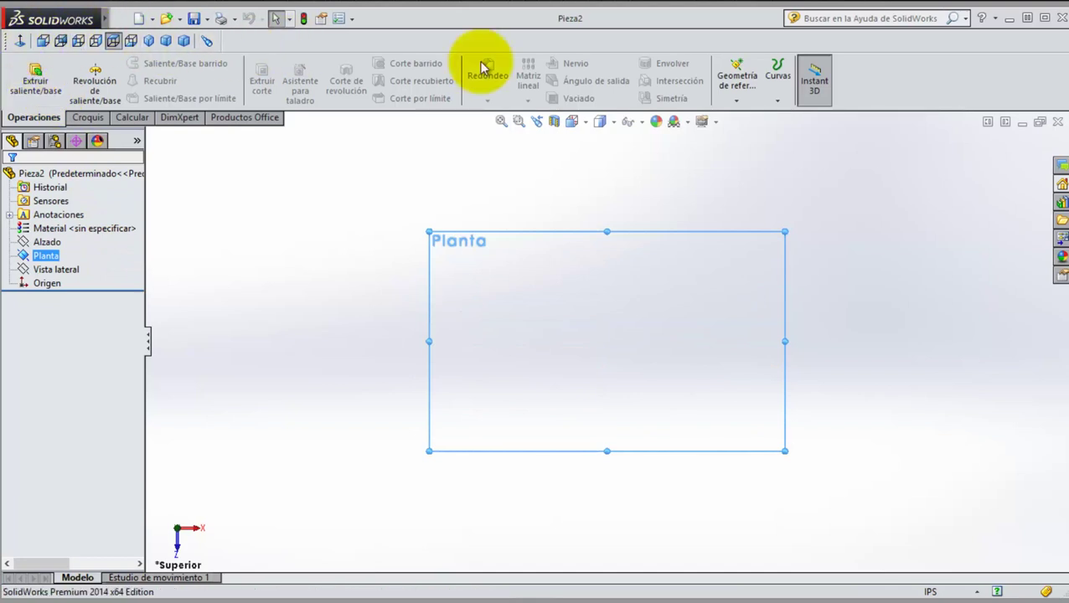
right_click(889, 87)
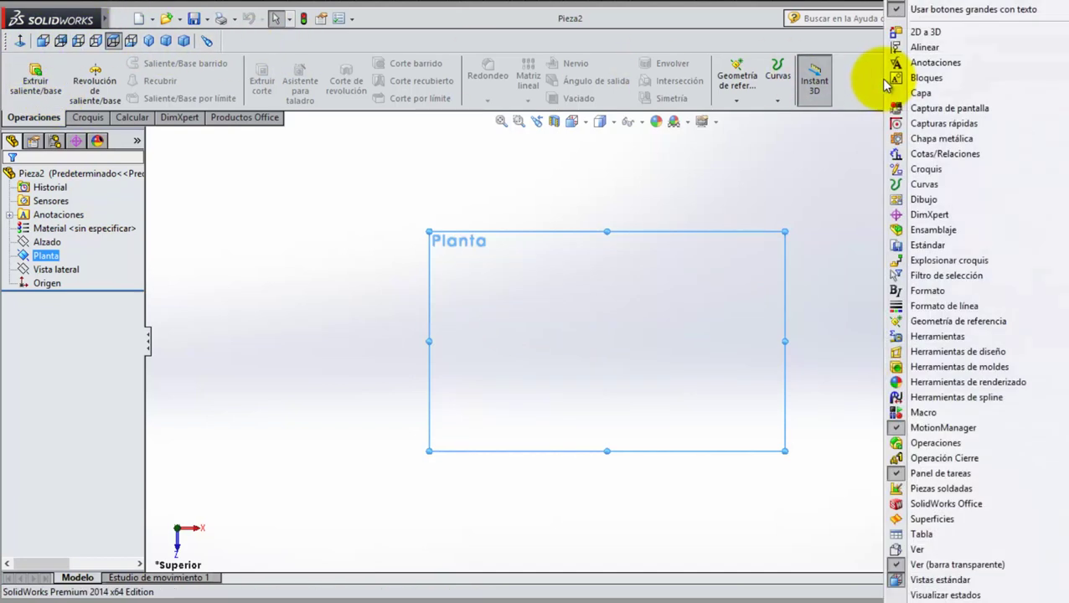
click(926, 580)
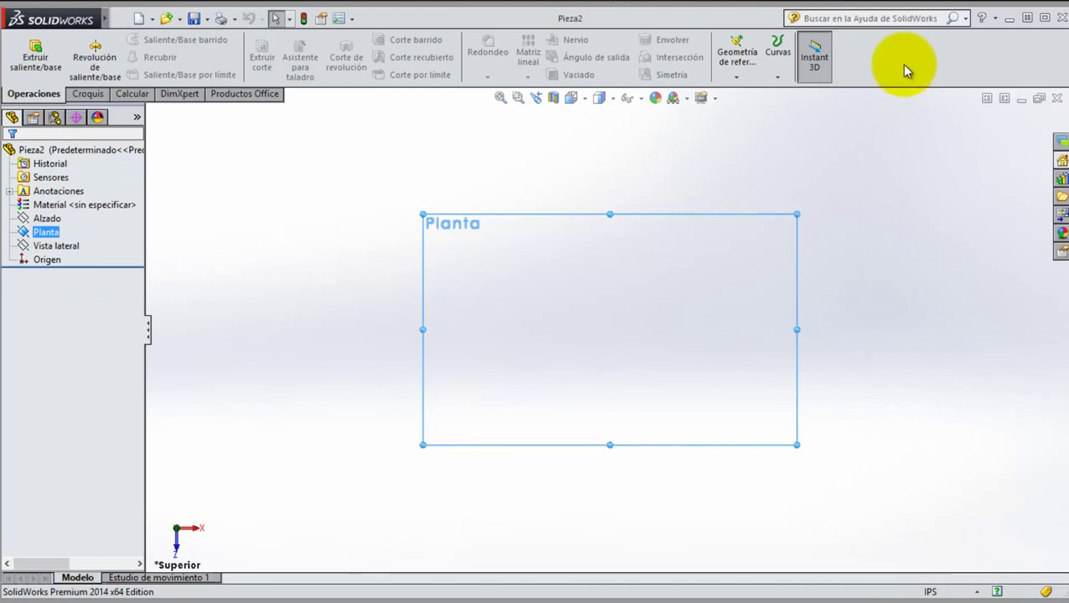
right_click(903, 70)
click(930, 578)
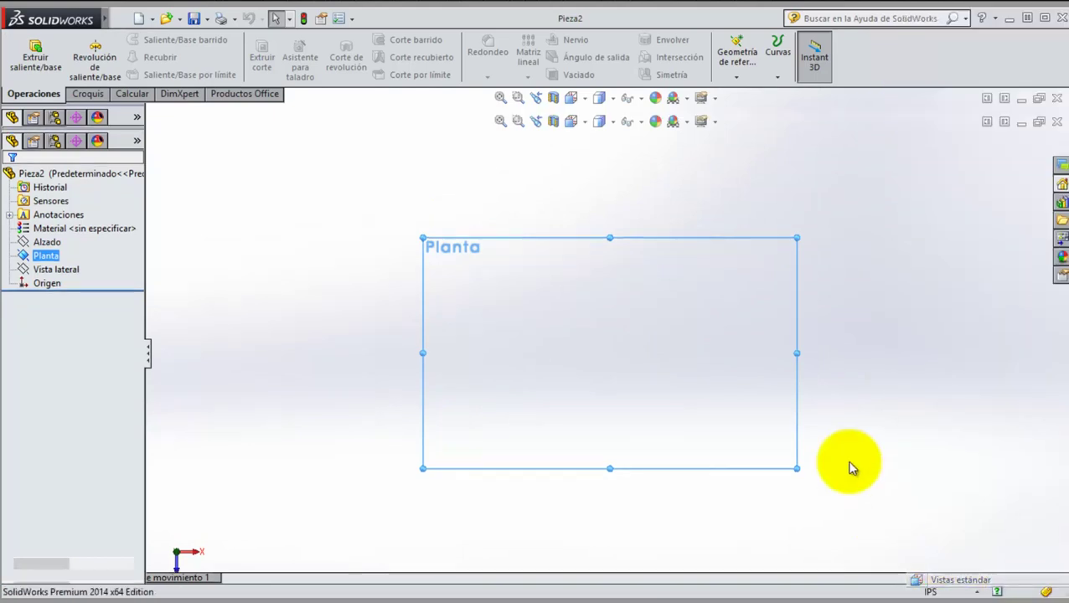
Step: Clear the plane selection and start the Rectangle sketch tool
click(536, 325)
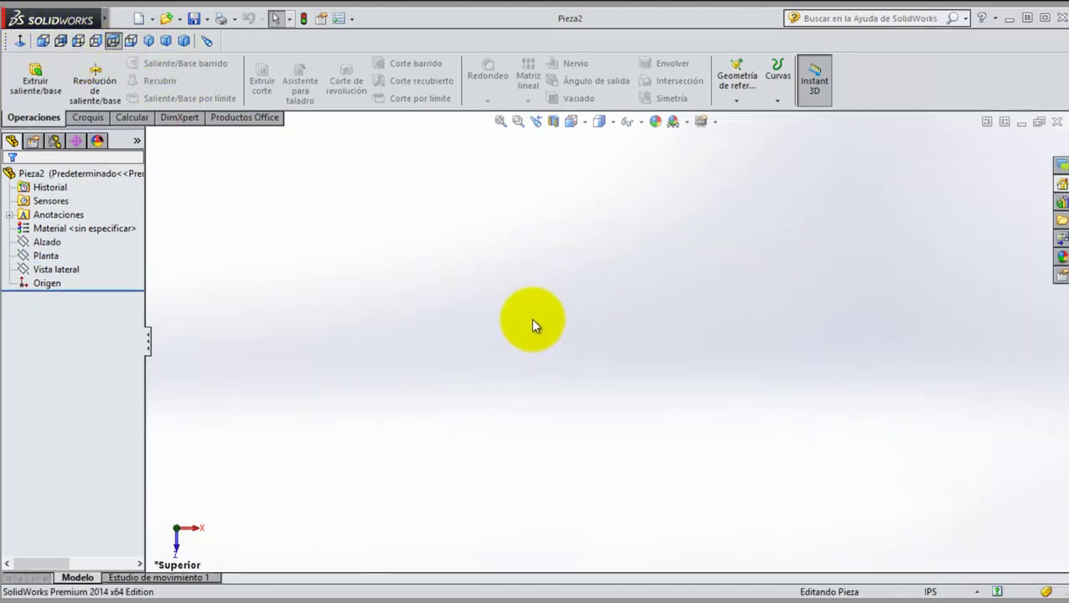
click(88, 118)
click(106, 79)
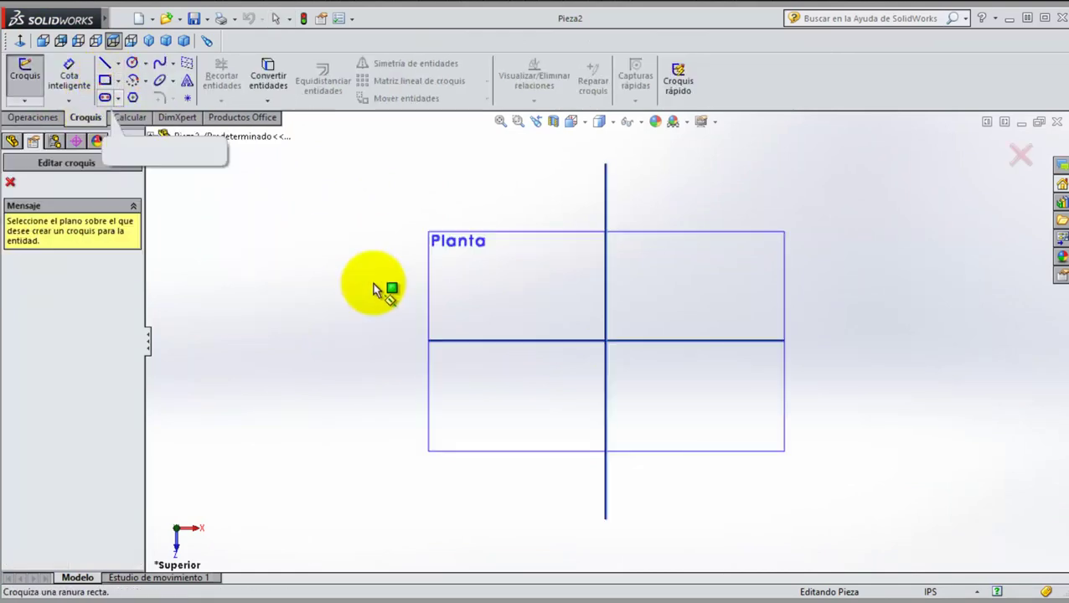
Step: Draw a corner rectangle around the origin on the Planta plane
click(524, 290)
drag(520, 282, 639, 360)
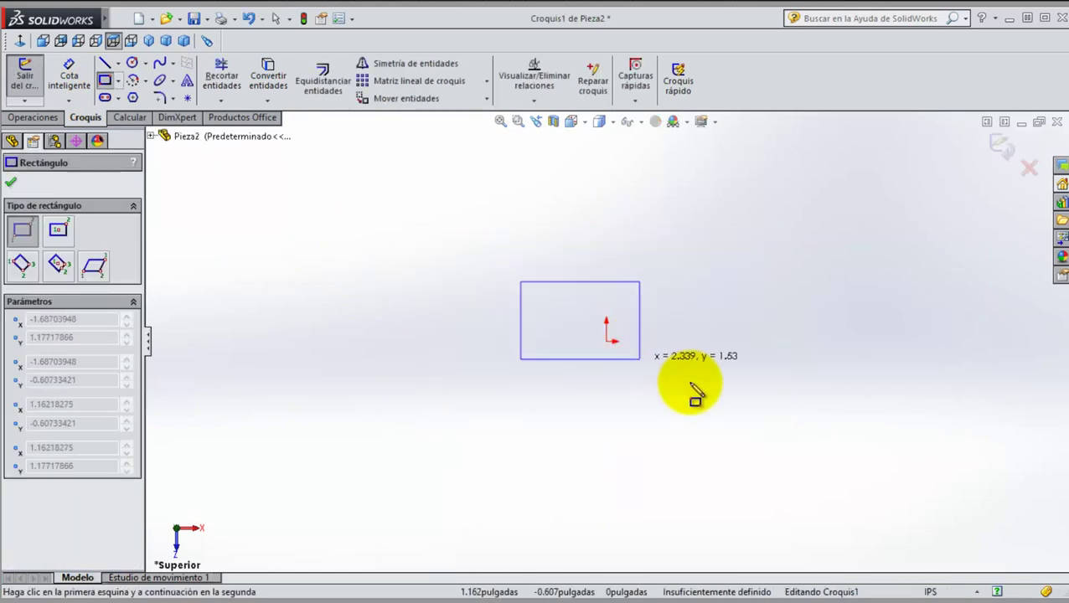
click(711, 395)
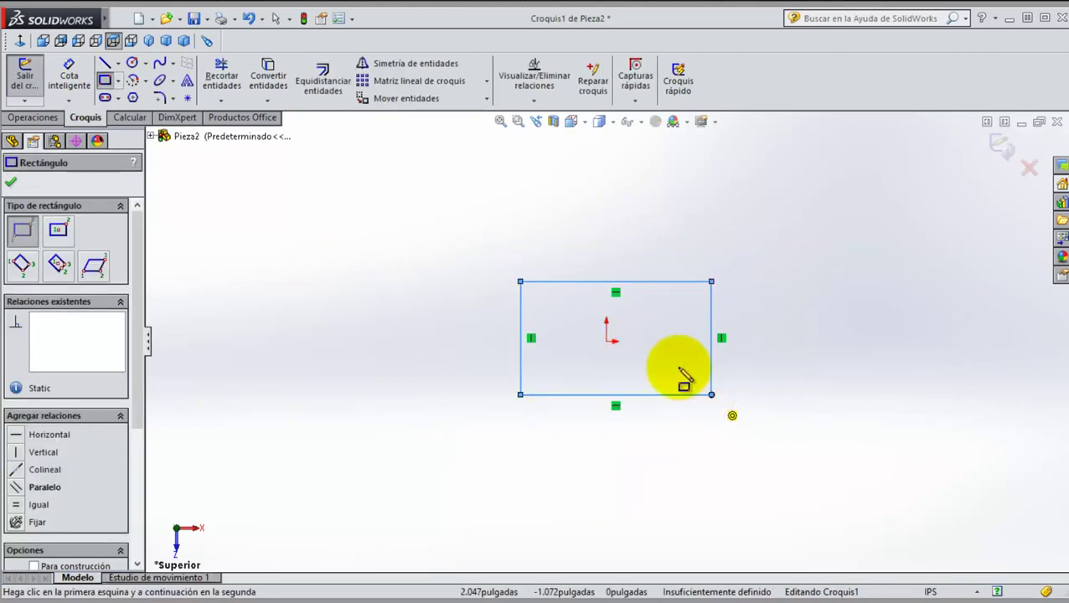
Step: Dimension the rectangle 1.500 in high and 4.000 in wide, then start Extruir saliente/base
click(86, 88)
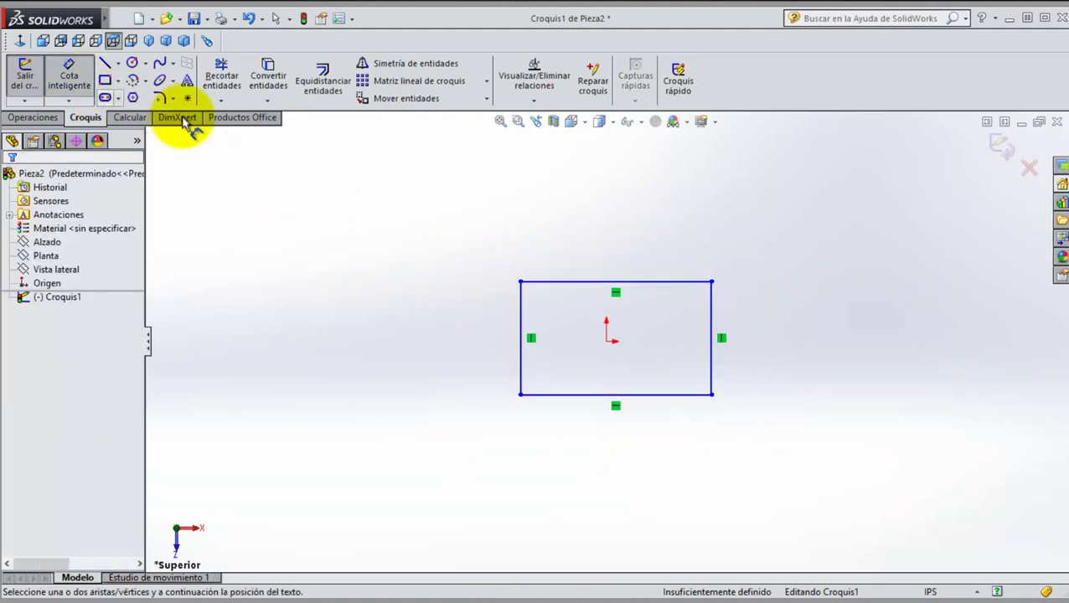
click(715, 358)
click(811, 359)
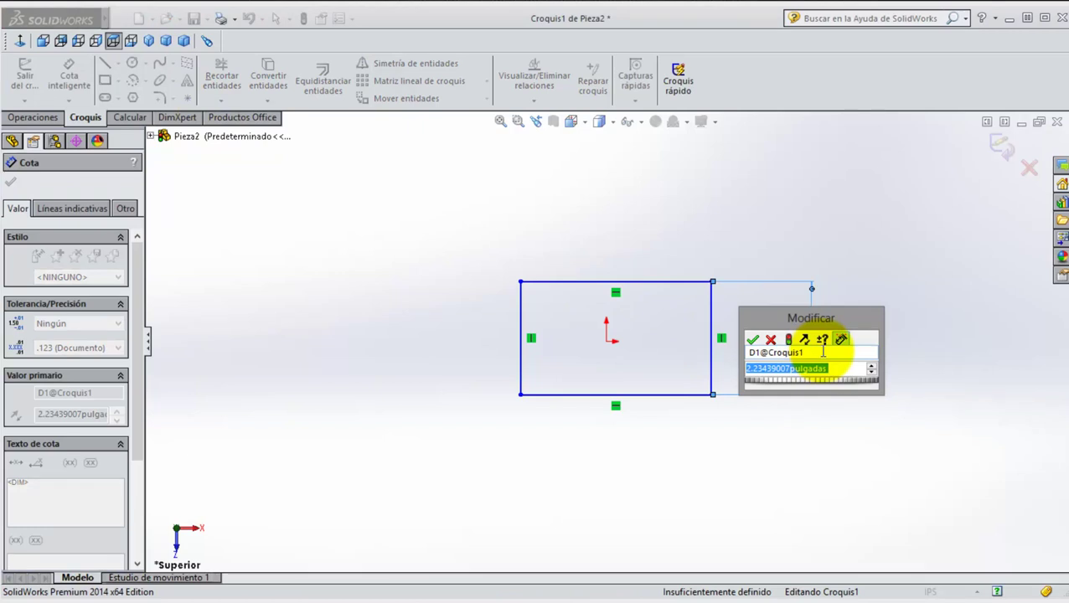
text(.5)
key(Return)
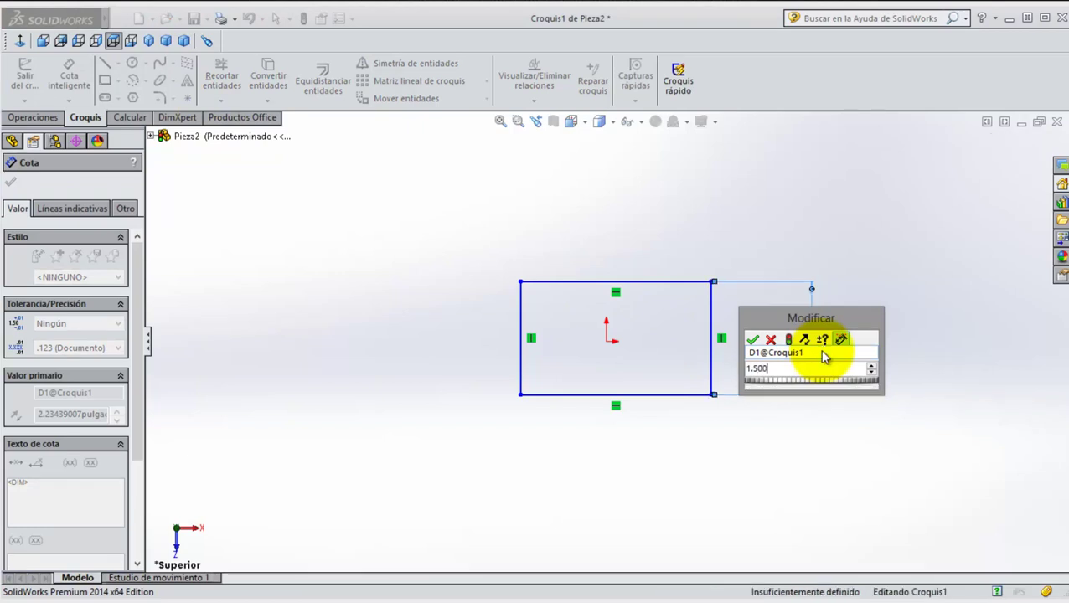
click(663, 395)
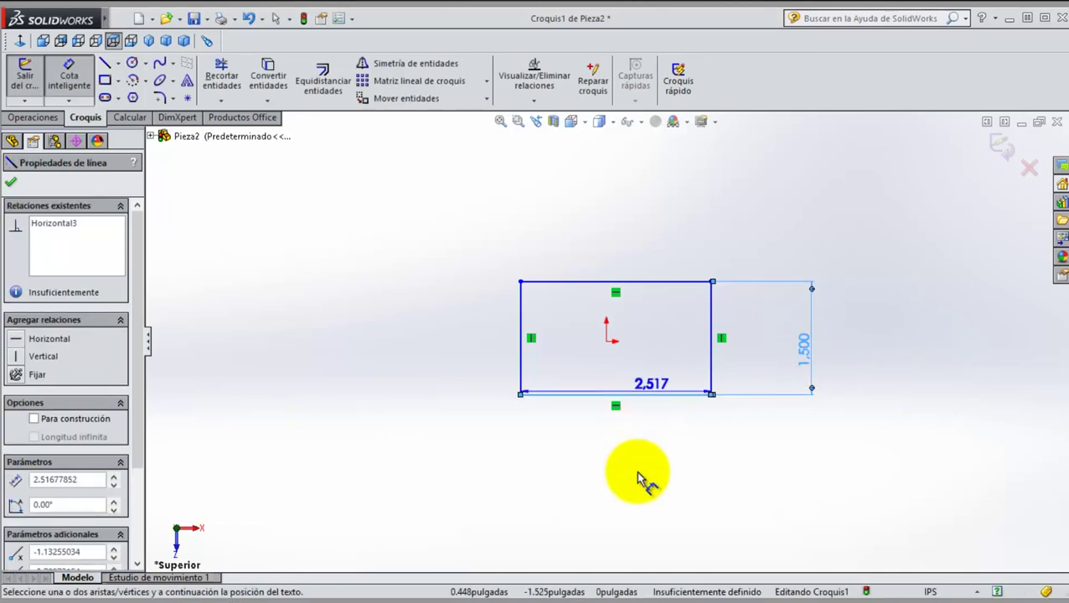
click(624, 463)
text(4)
key(Return)
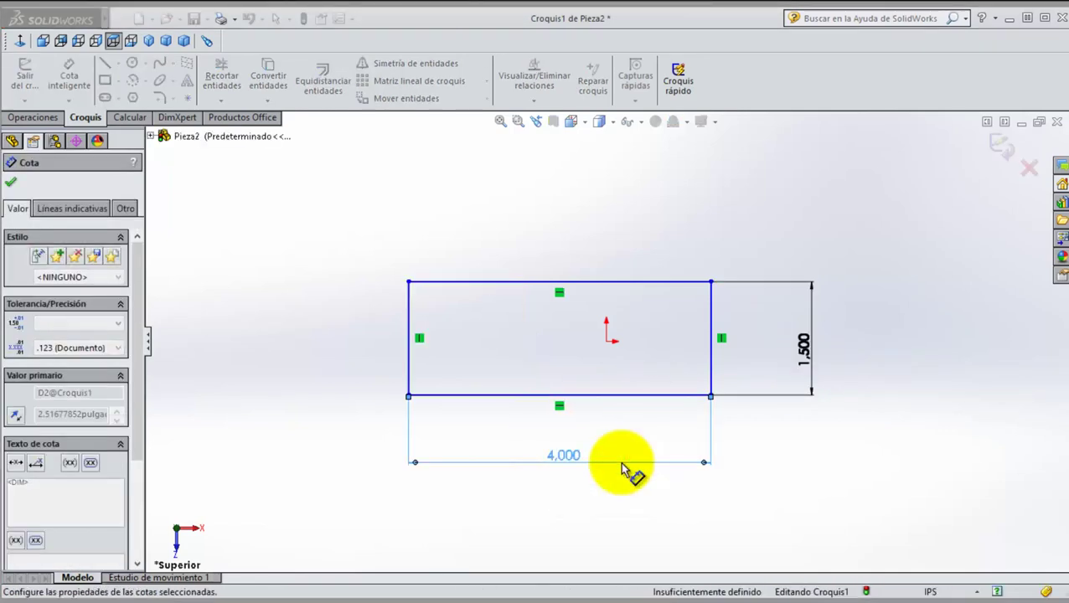
click(32, 117)
click(32, 77)
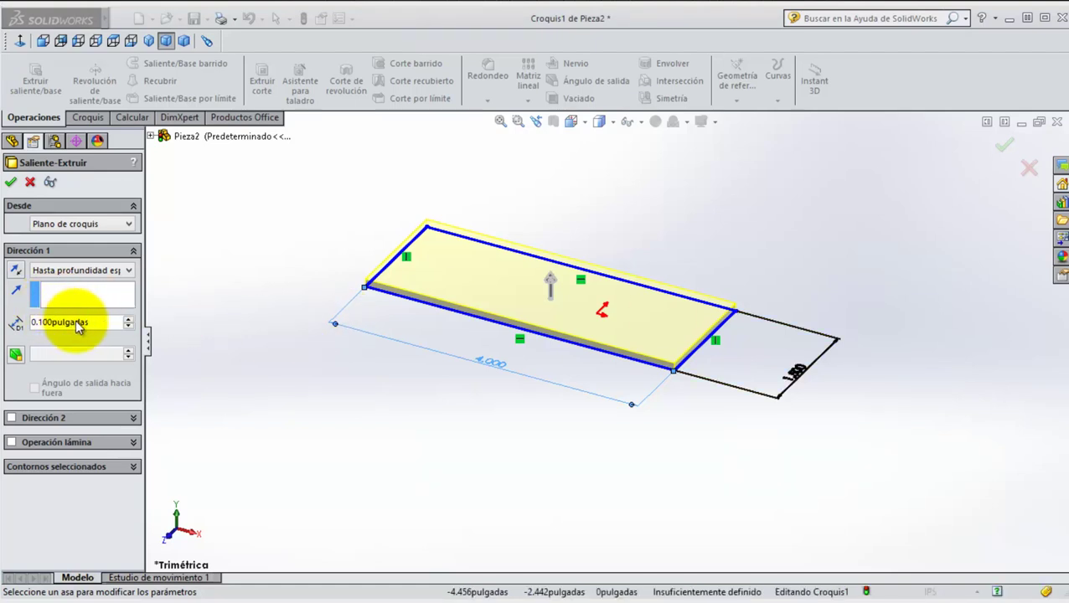
Step: Set the extrusion depth to 0.50 in and accept the base block
drag(103, 322, 17, 321)
text(50)
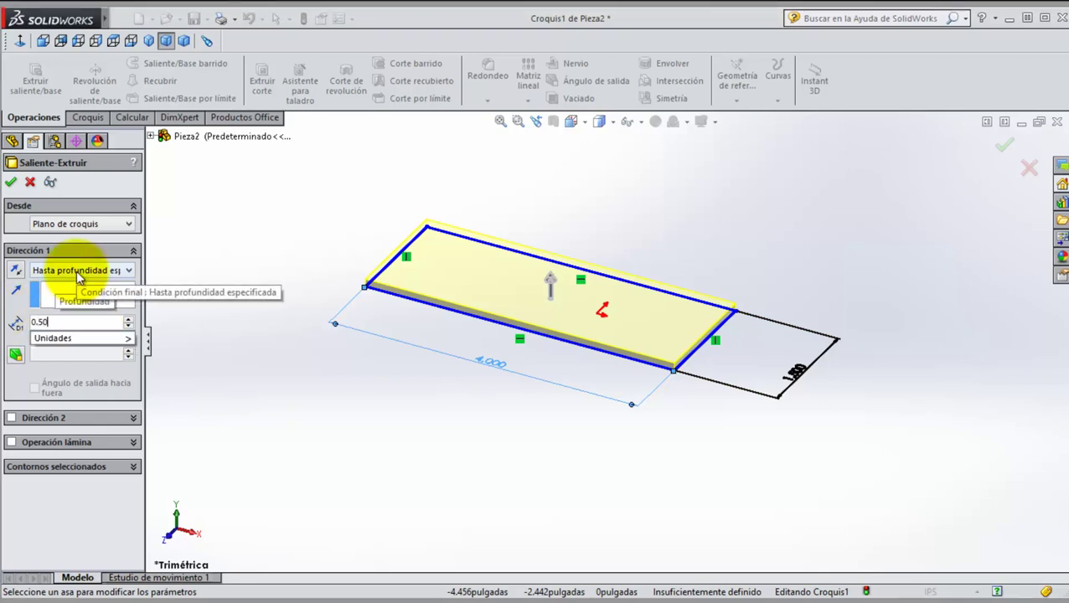
key(Return)
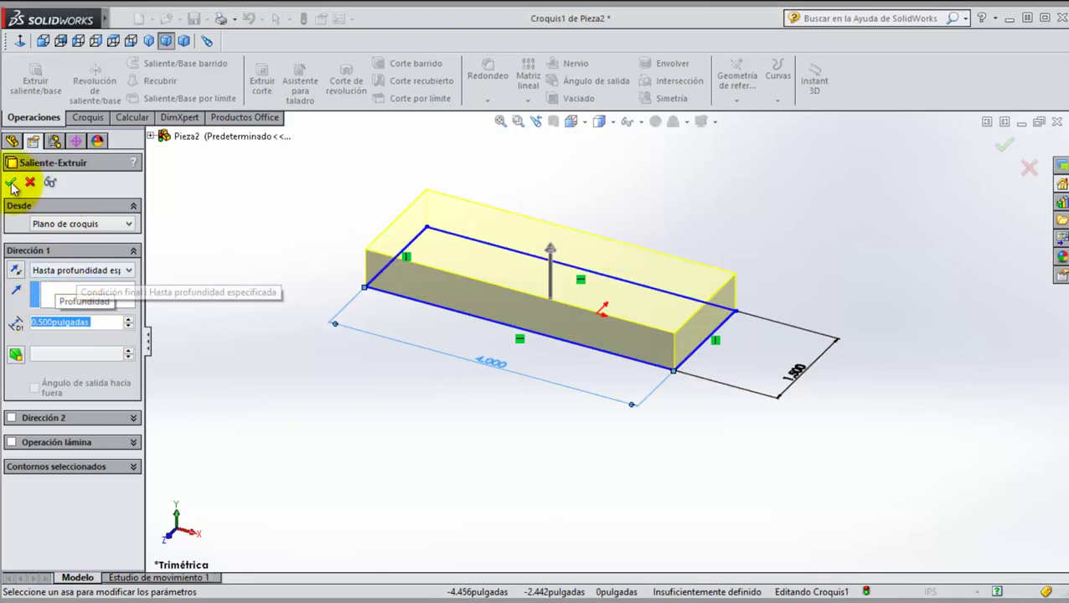
click(10, 182)
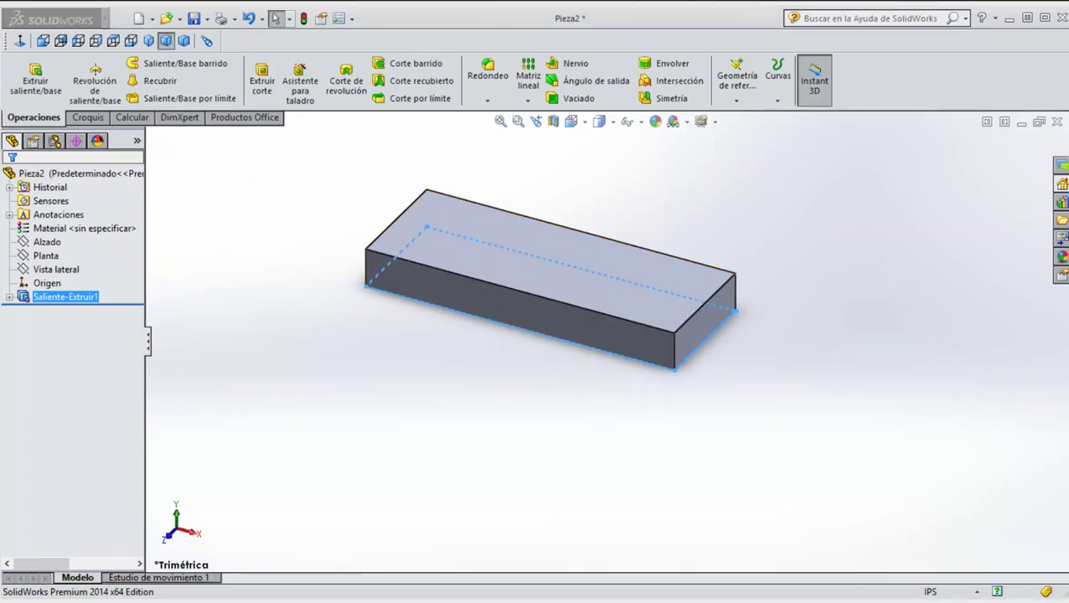
Step: Select the block's front face, view it head-on, and pan the plate lower in the view
click(536, 307)
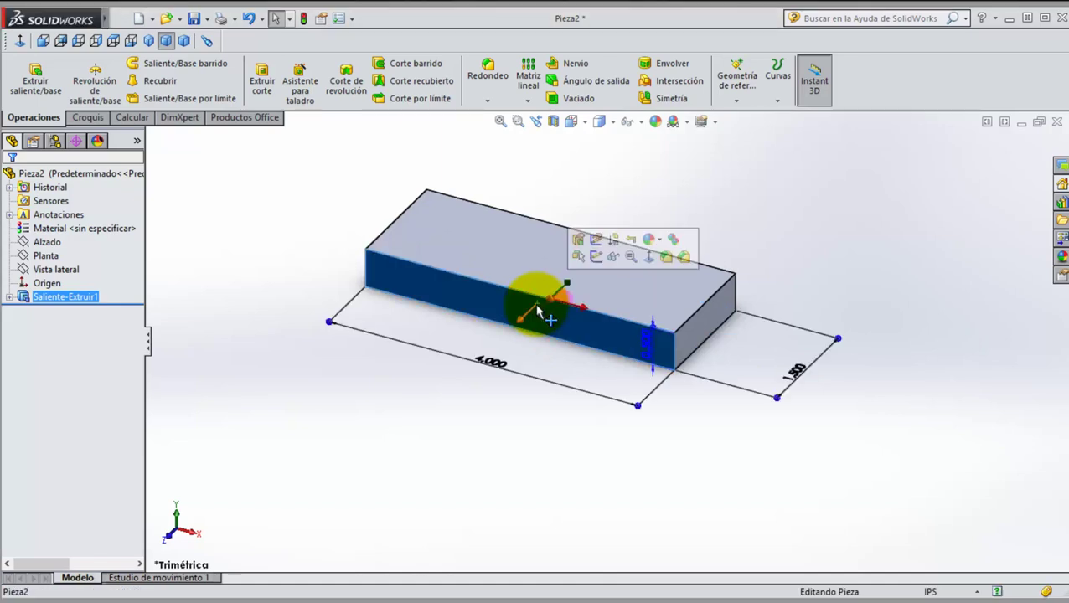
click(20, 42)
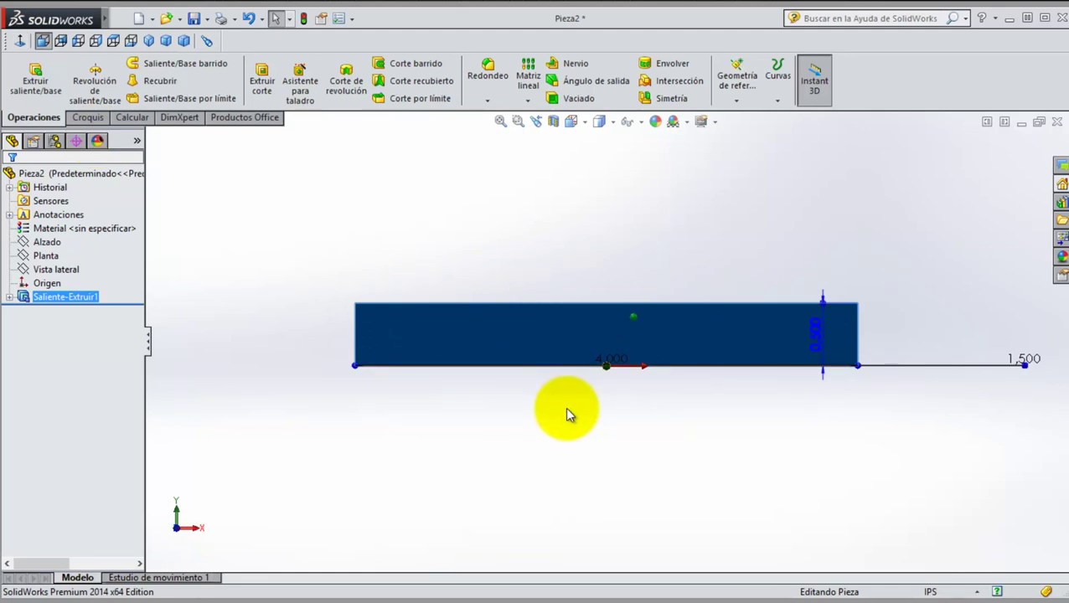
ctrl+middle_drag(566, 413, 562, 525)
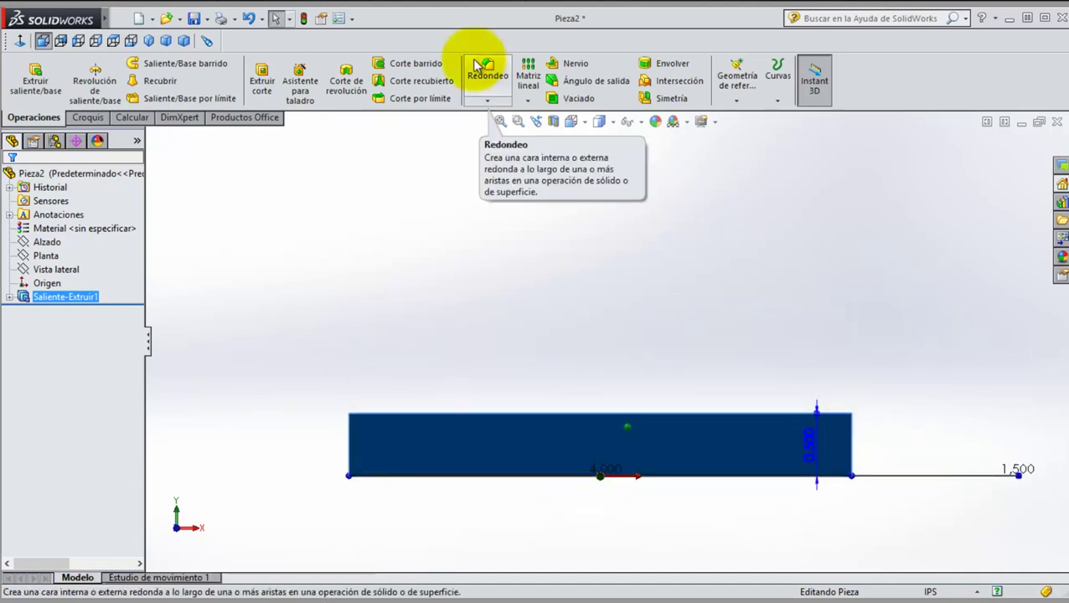
click(87, 117)
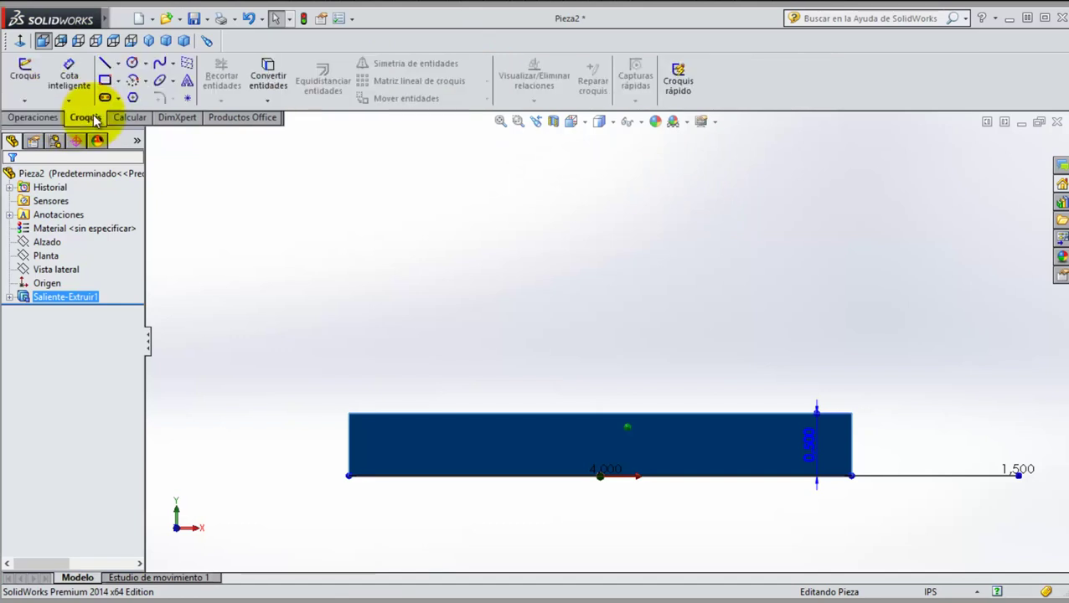
Step: Draw the tab's left vertical line upward from the plate's top edge
click(106, 63)
click(118, 64)
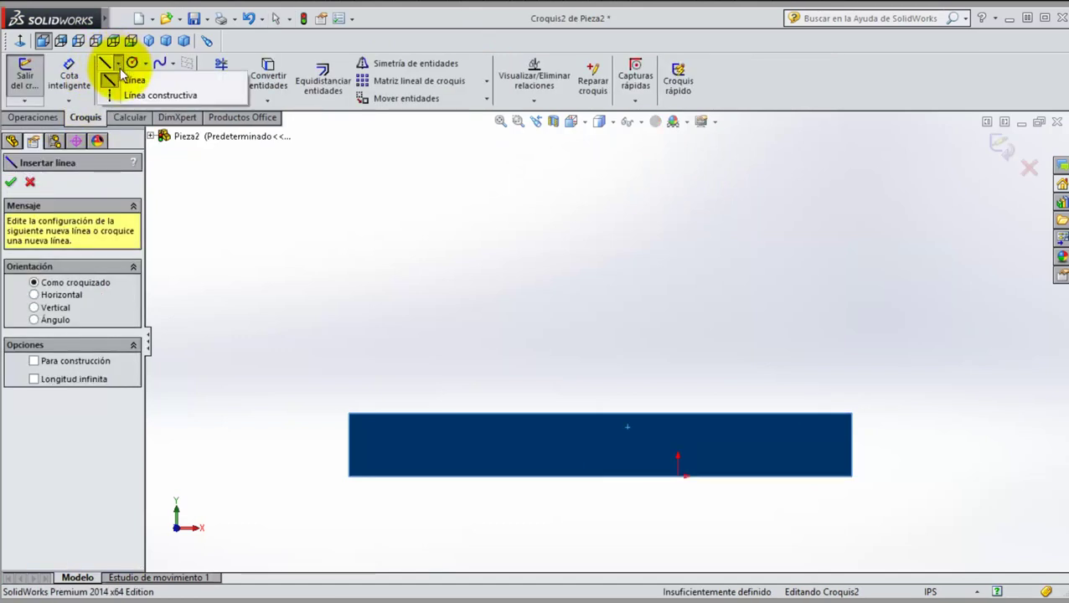
click(128, 84)
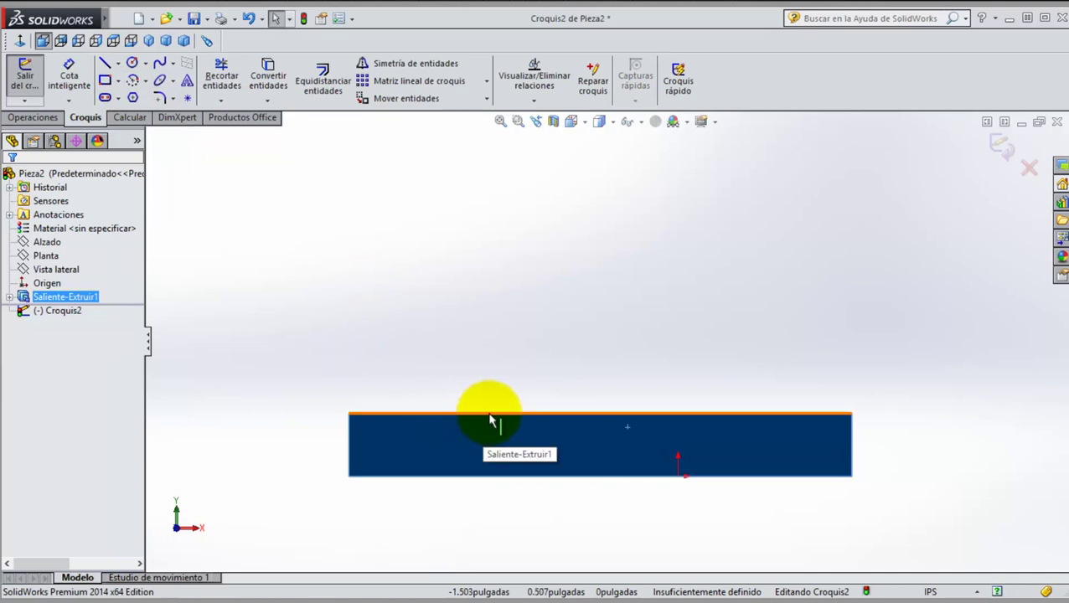
click(106, 63)
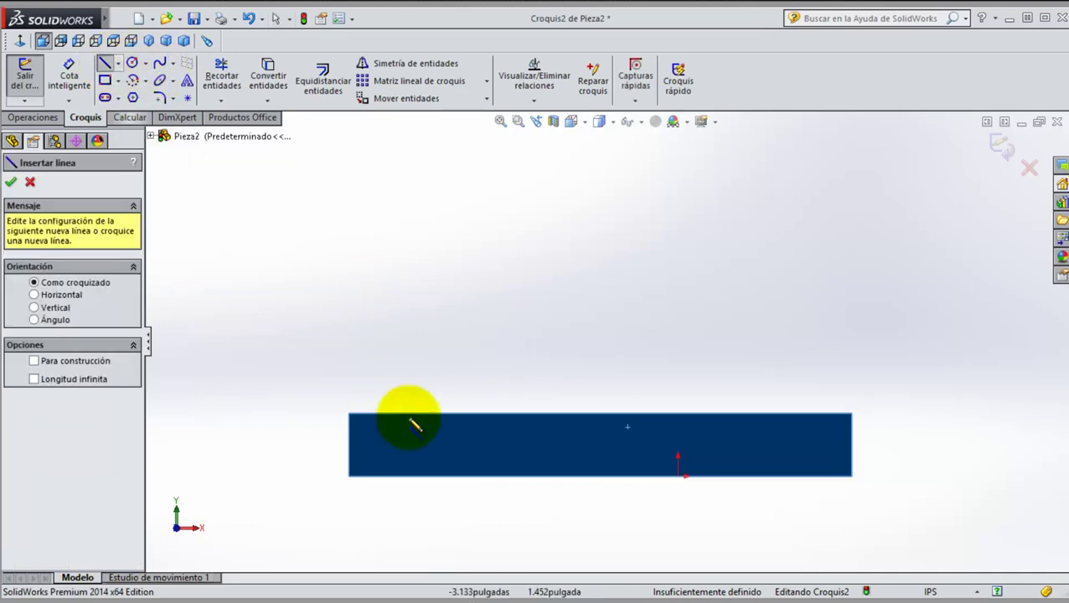
click(485, 413)
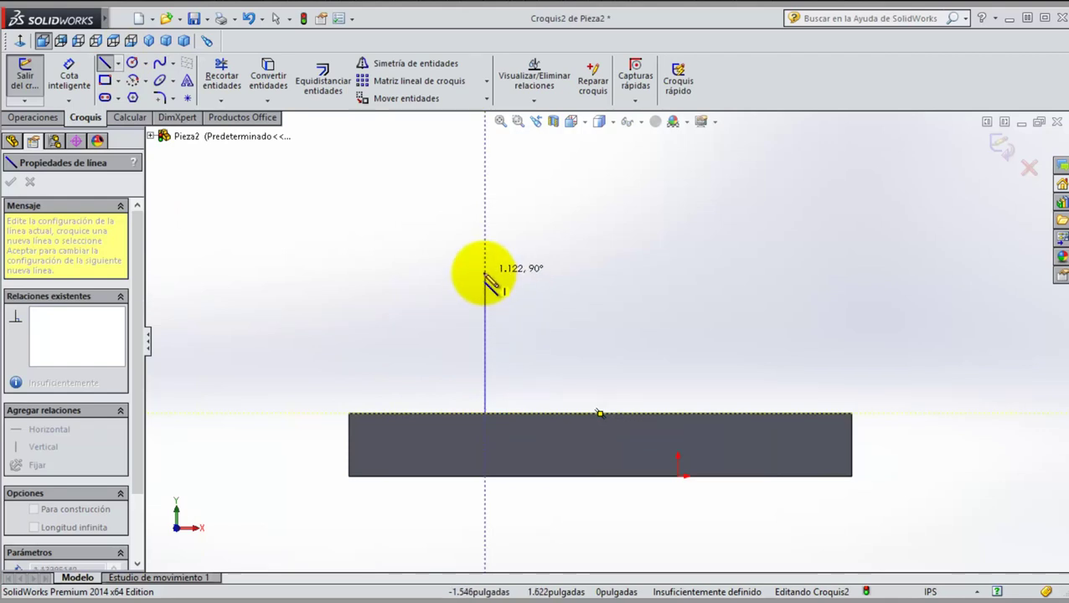
click(485, 274)
key(Escape)
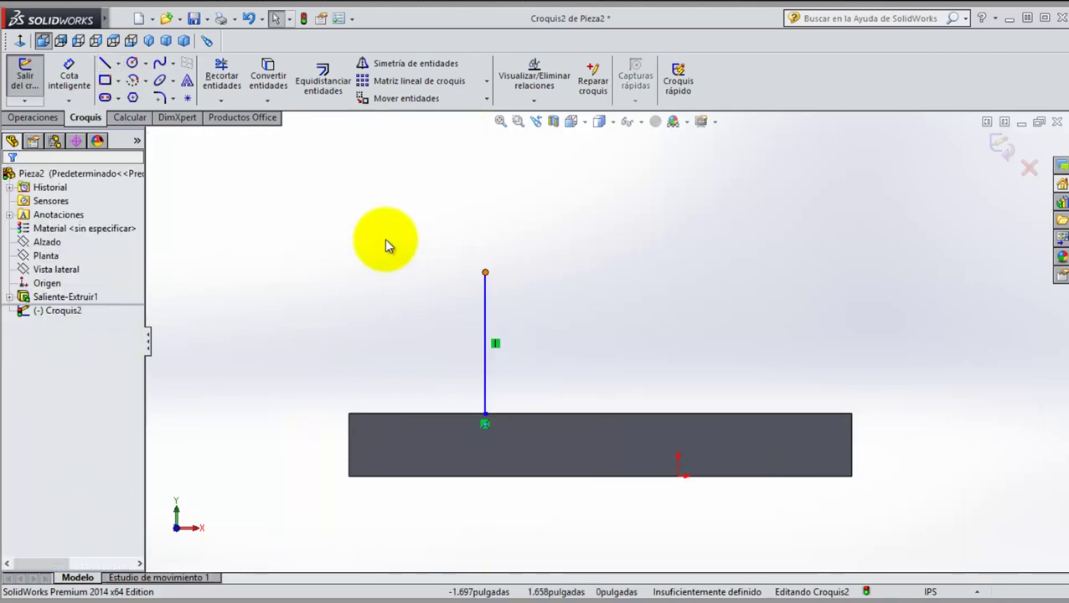
Step: Add a tangent half-round arc from the left line's top to the right
click(147, 82)
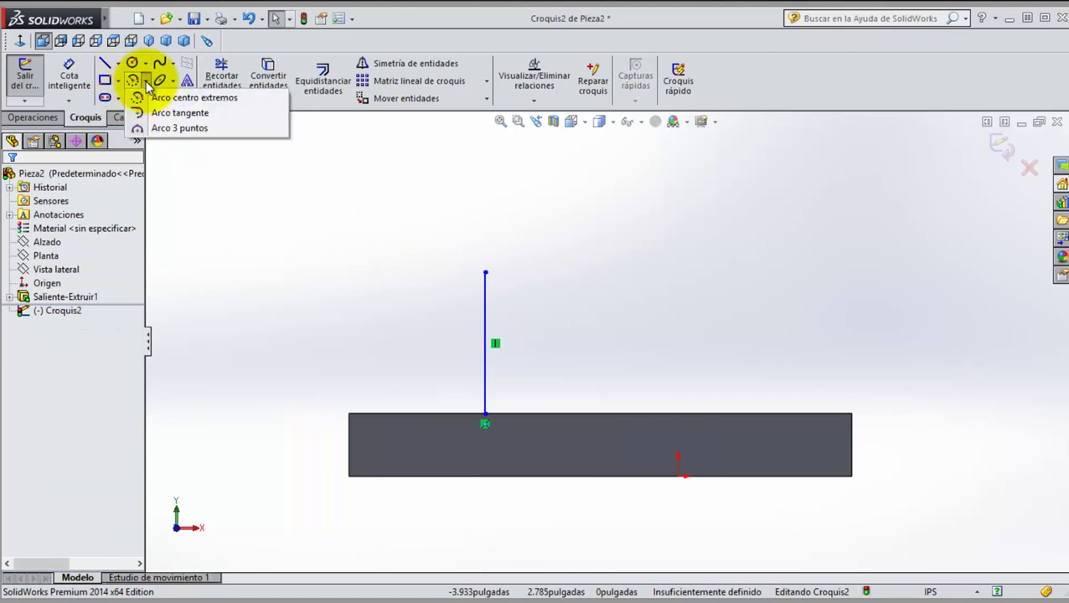
click(164, 113)
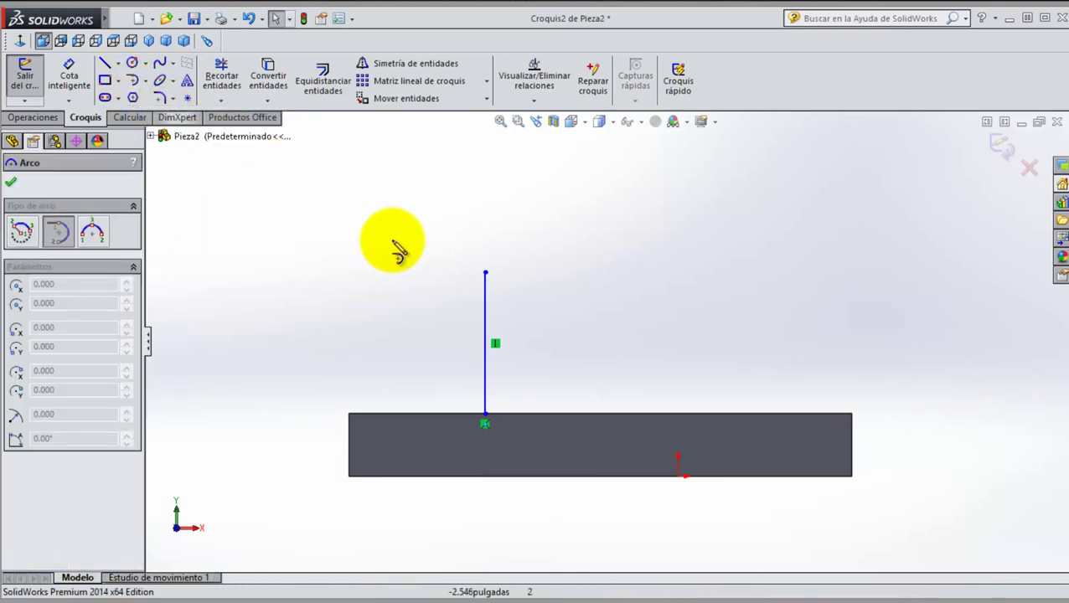
click(485, 273)
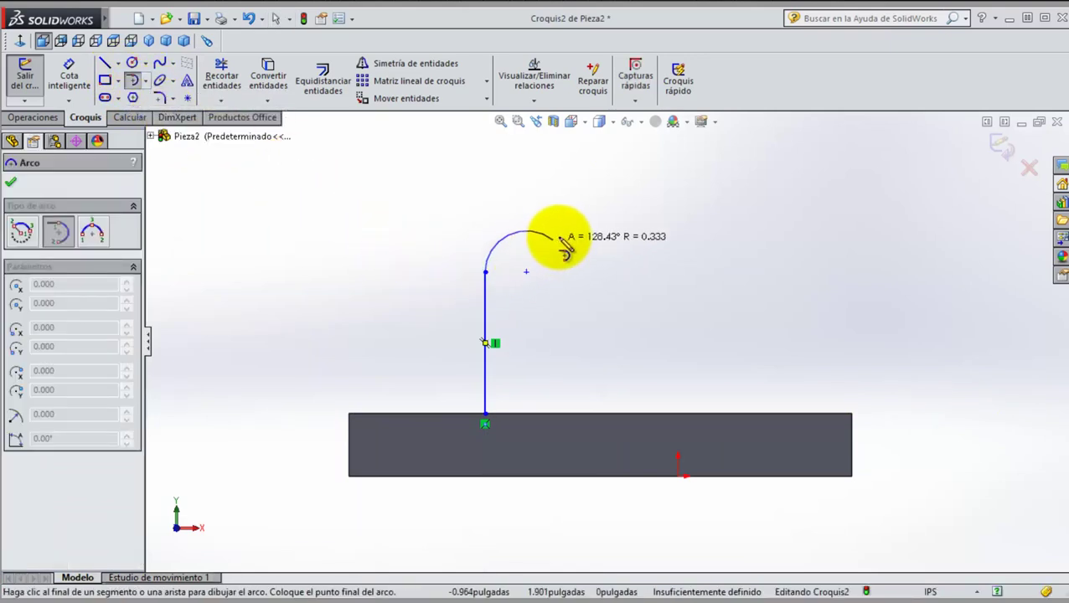
click(598, 273)
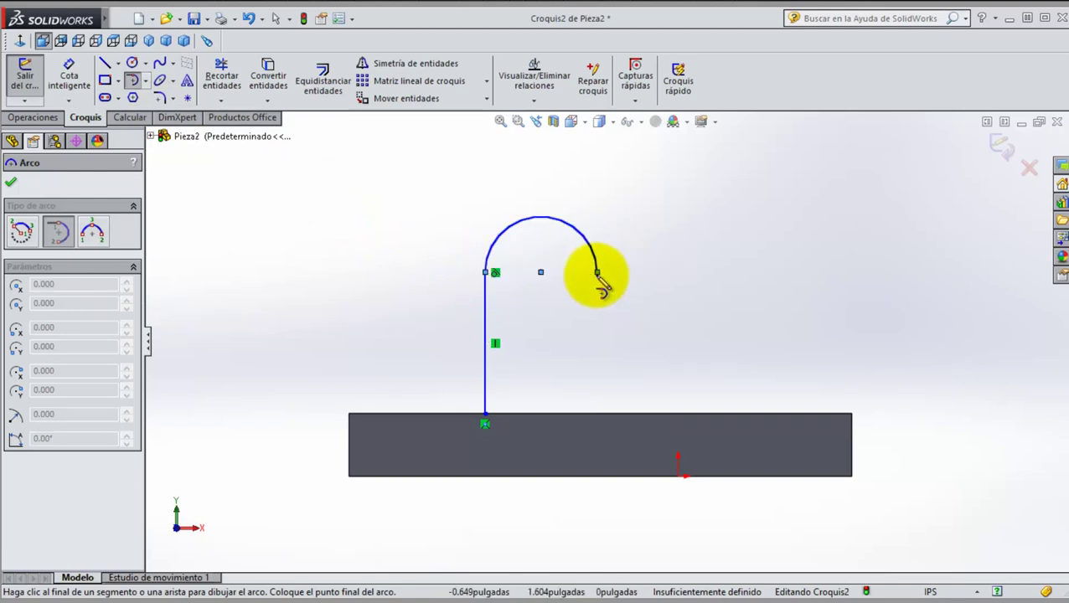
key(Escape)
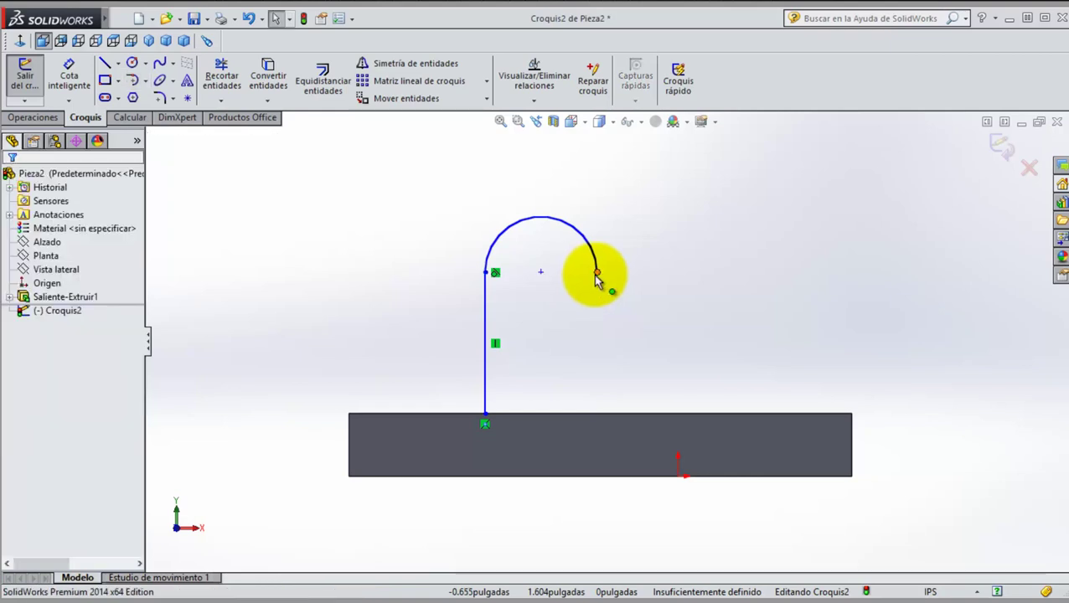
Step: Draw the right side down to the plate and close the outline along its top edge
click(108, 65)
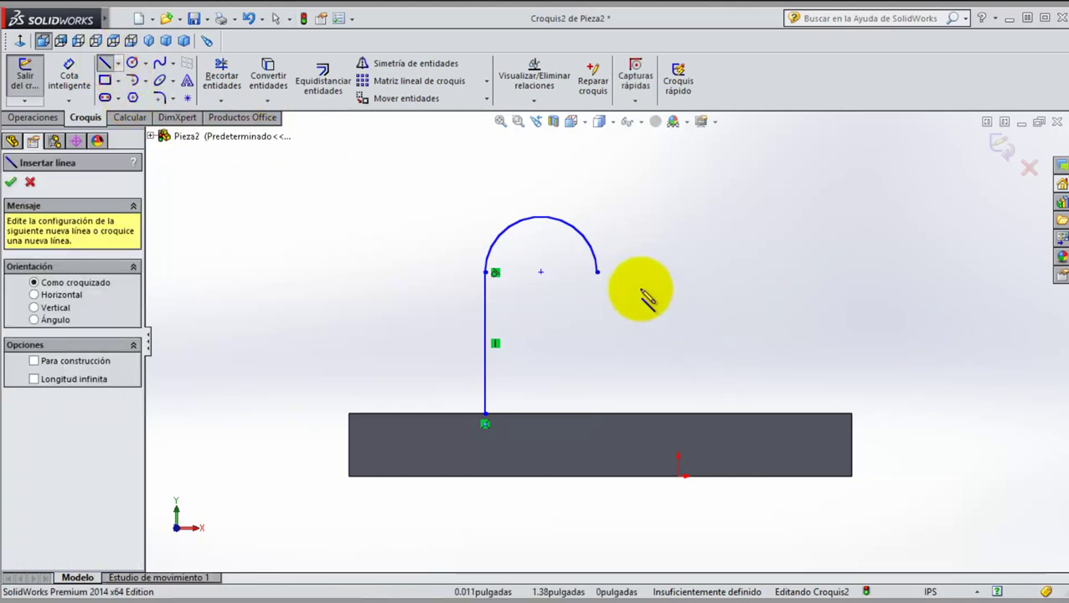
click(598, 273)
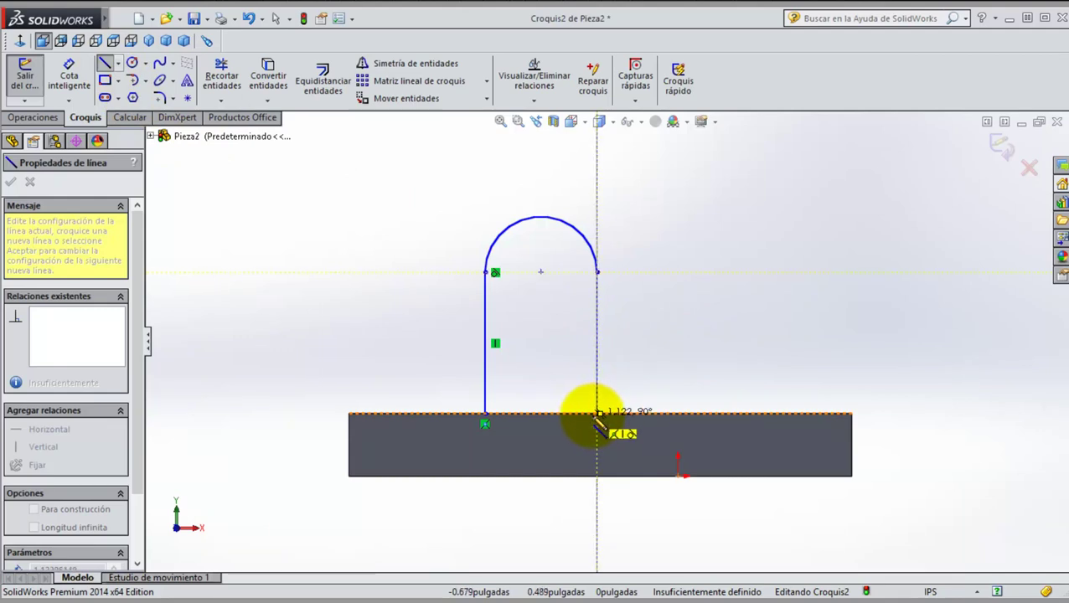
click(598, 413)
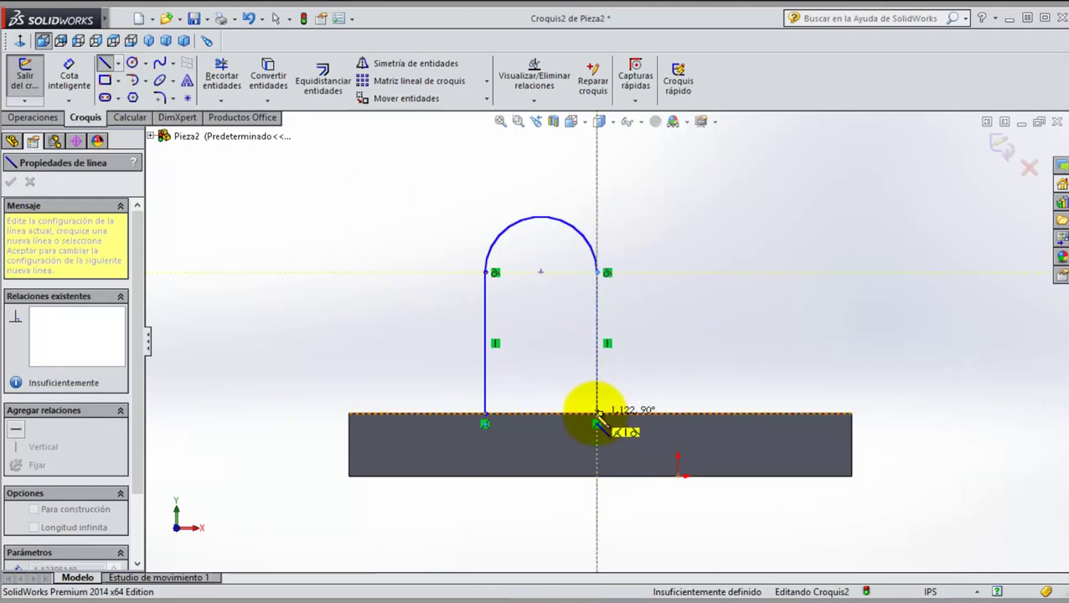
click(485, 413)
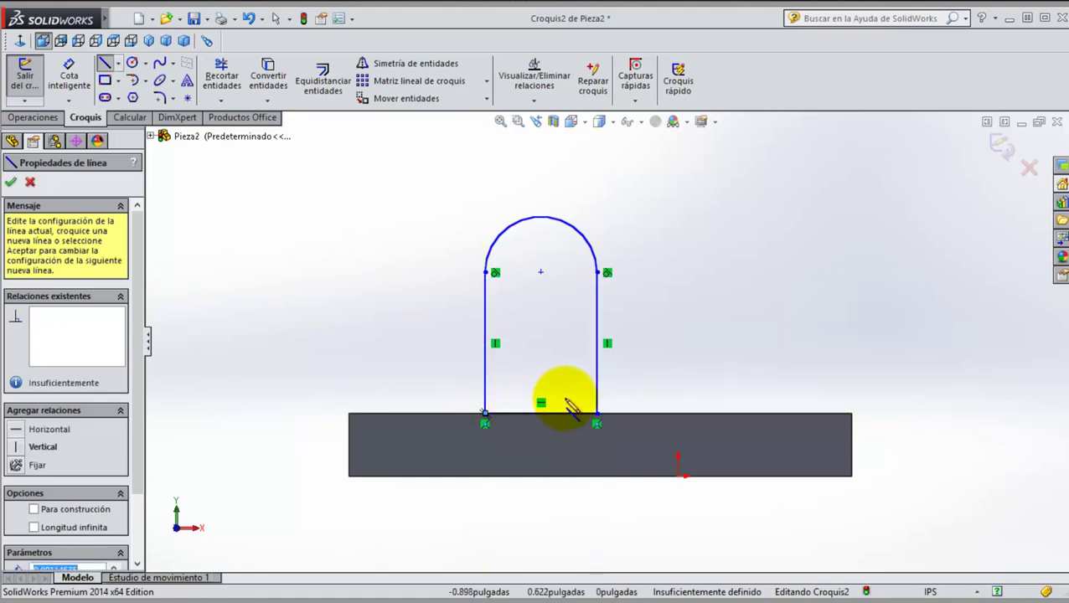
key(Escape)
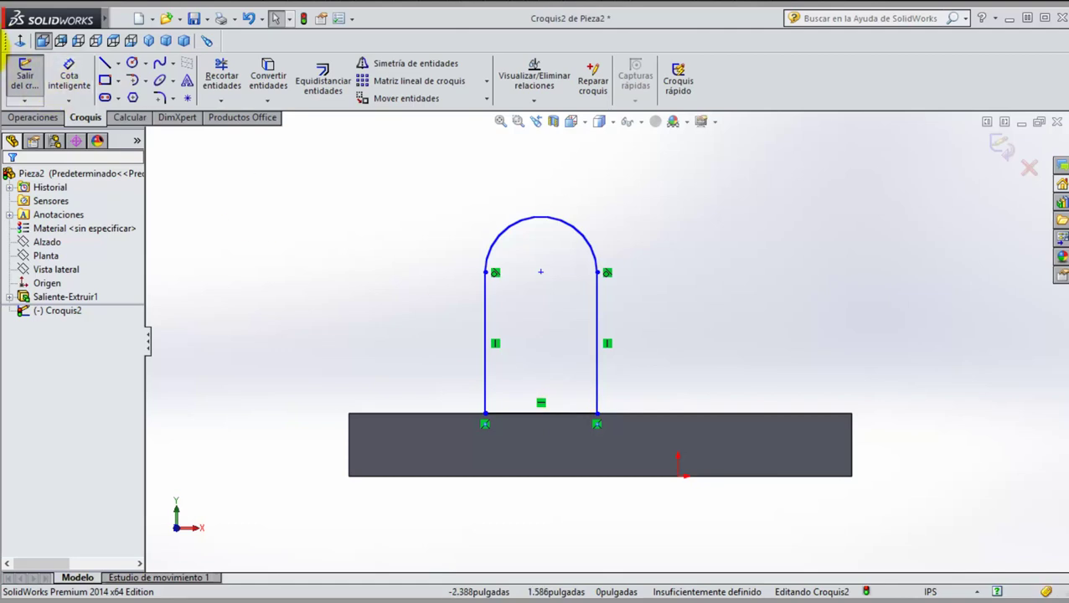
click(67, 82)
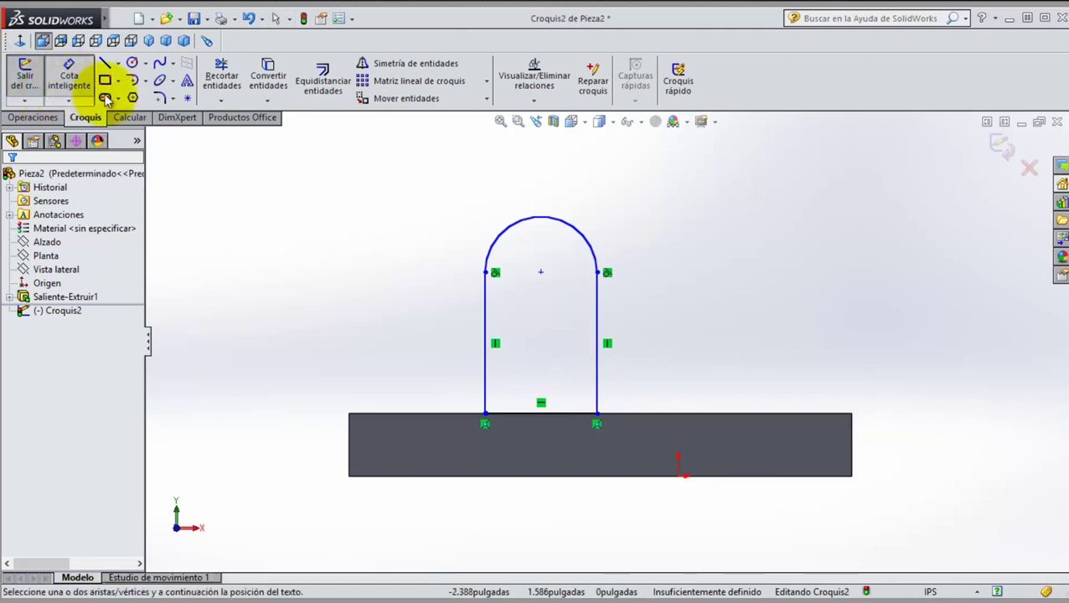
Step: Dimension the tab's left side to 1.000 and the top arc radius to R0.750
click(485, 319)
click(381, 322)
text(1)
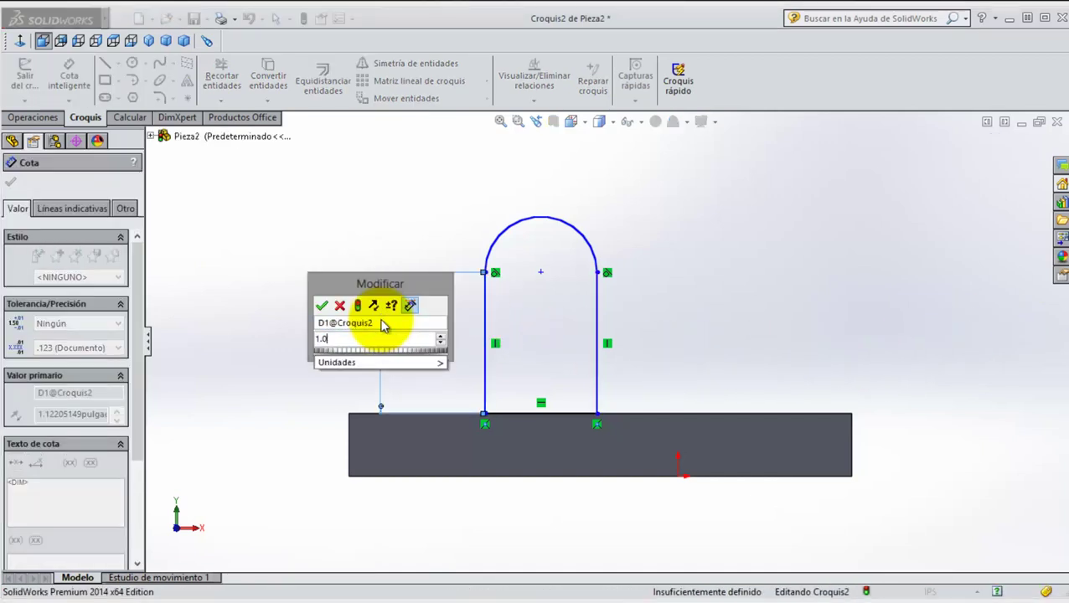
key(Return)
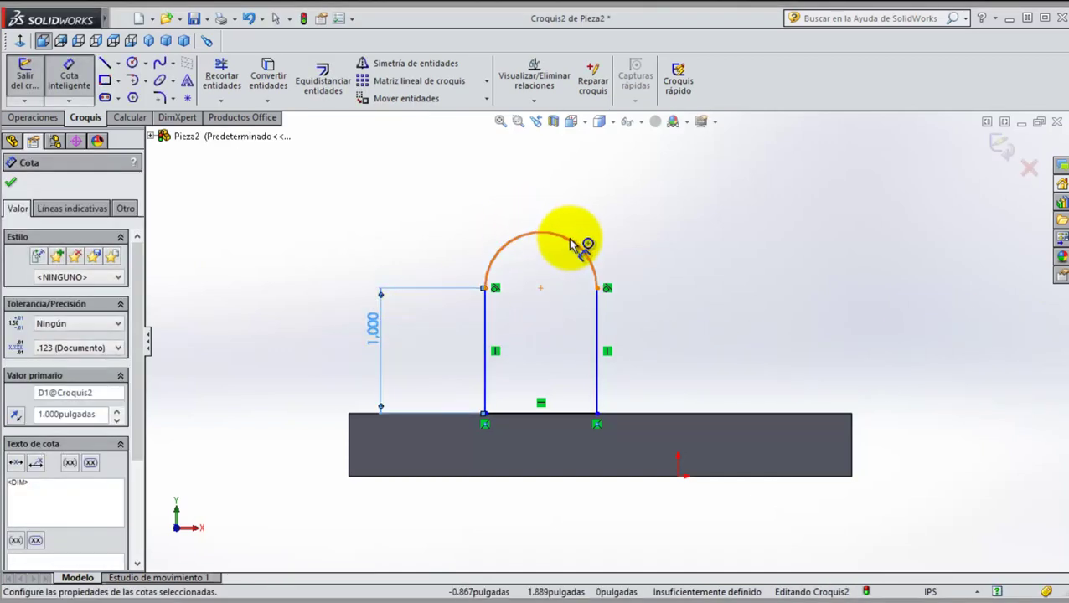
click(566, 237)
click(666, 205)
text(0.)
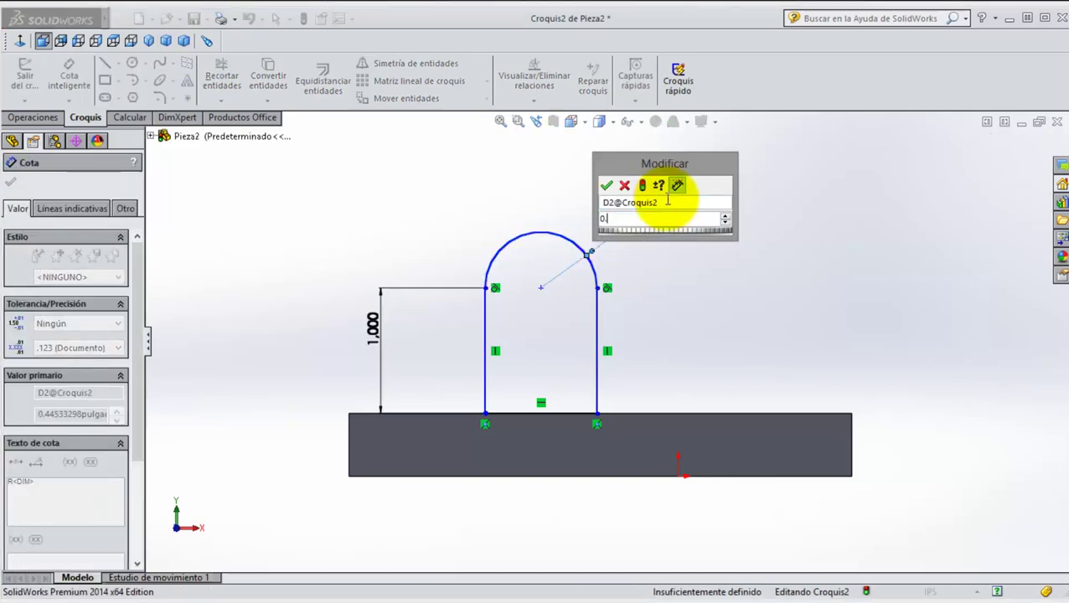
key(BackSpace)
key(BackSpace)
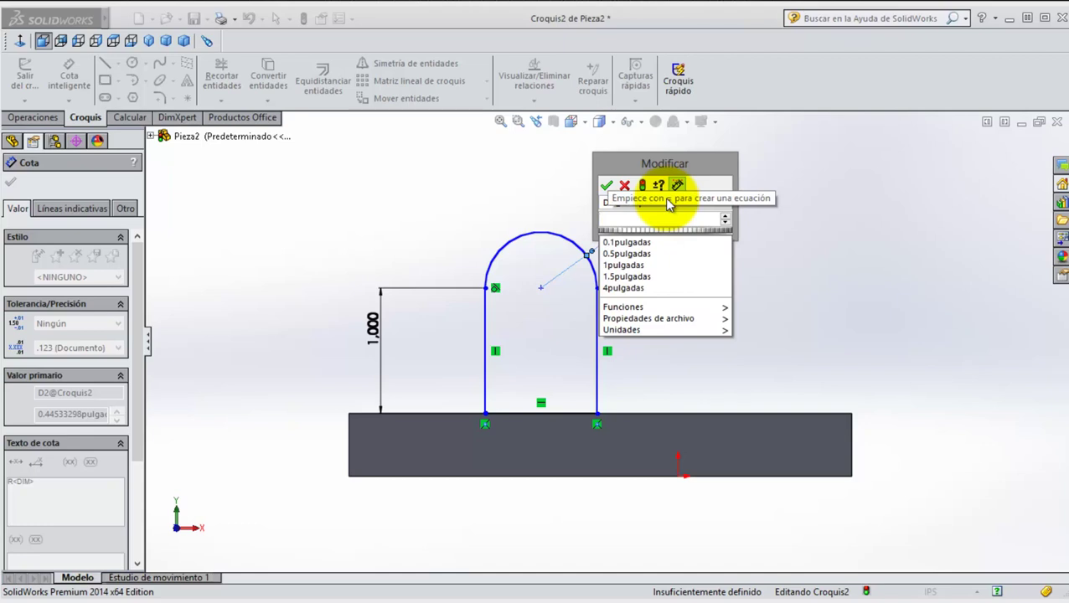
text(0.75)
key(Return)
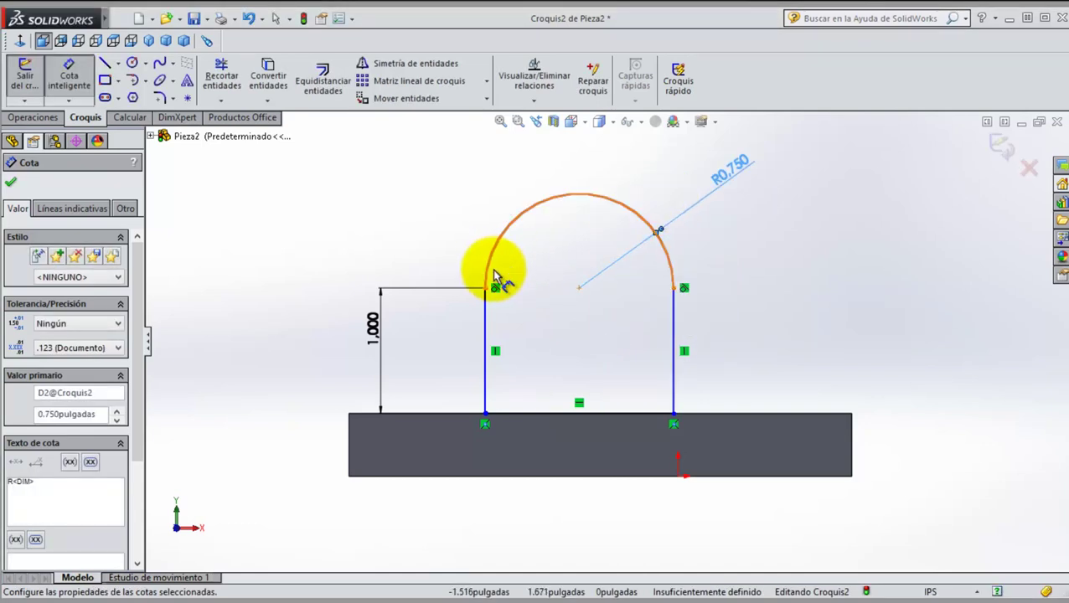
Step: Place the arc centre 2.00 from the plate's left corner
click(579, 287)
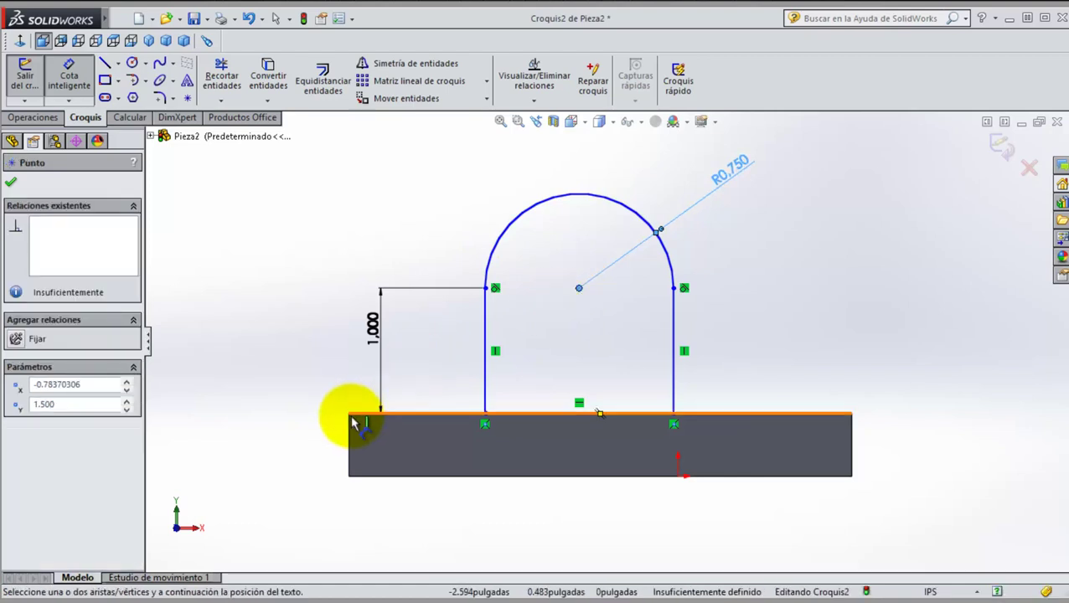
click(350, 413)
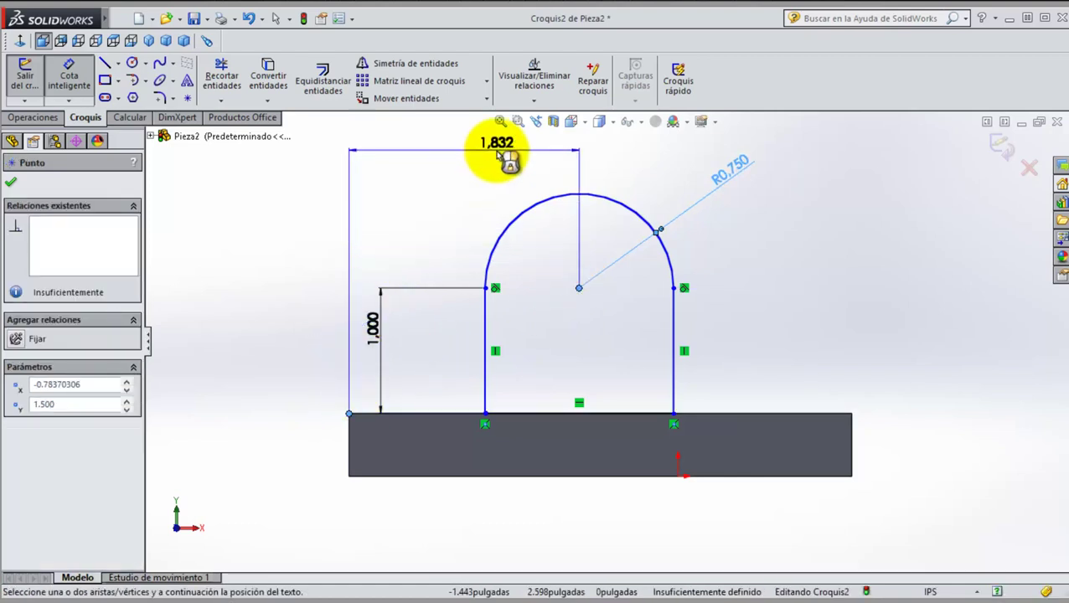
click(455, 151)
text(2.00)
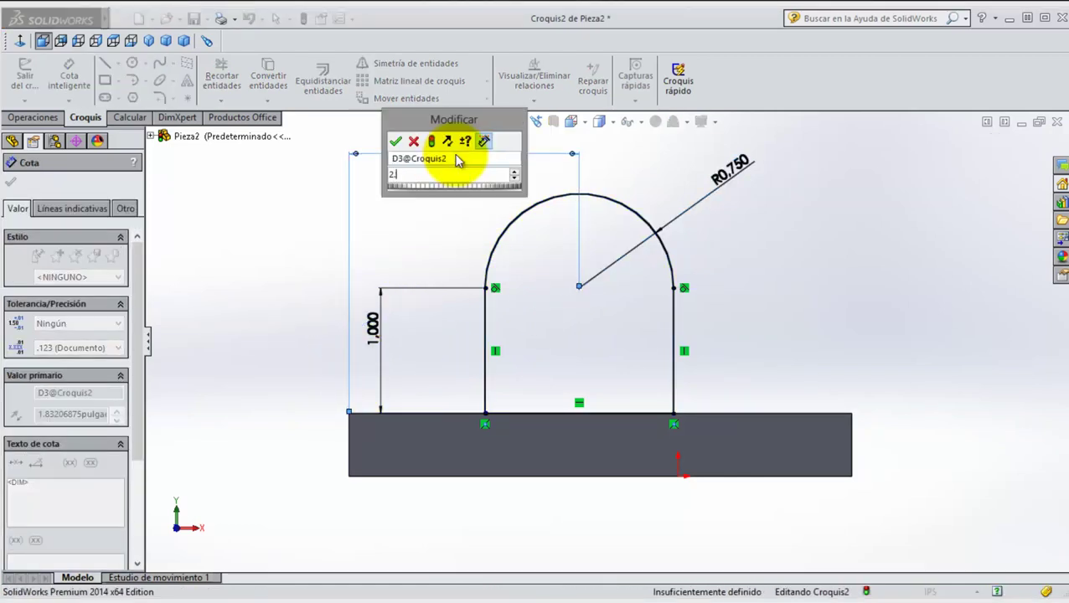
key(Return)
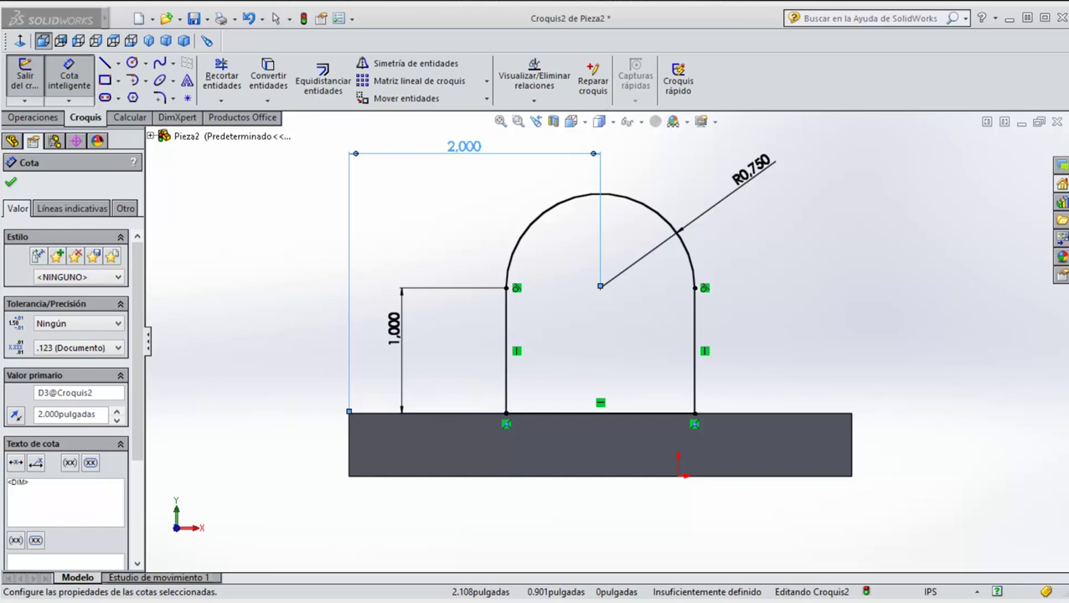
click(32, 118)
Step: Extrude the arch region 0.500 in with reversed direction onto the plate
click(35, 84)
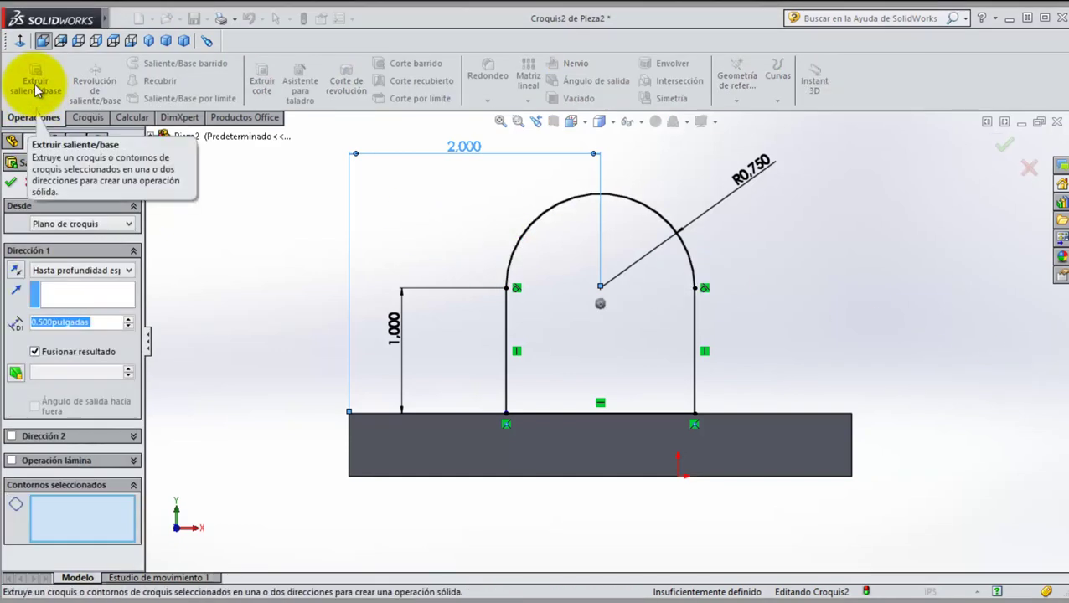
click(596, 314)
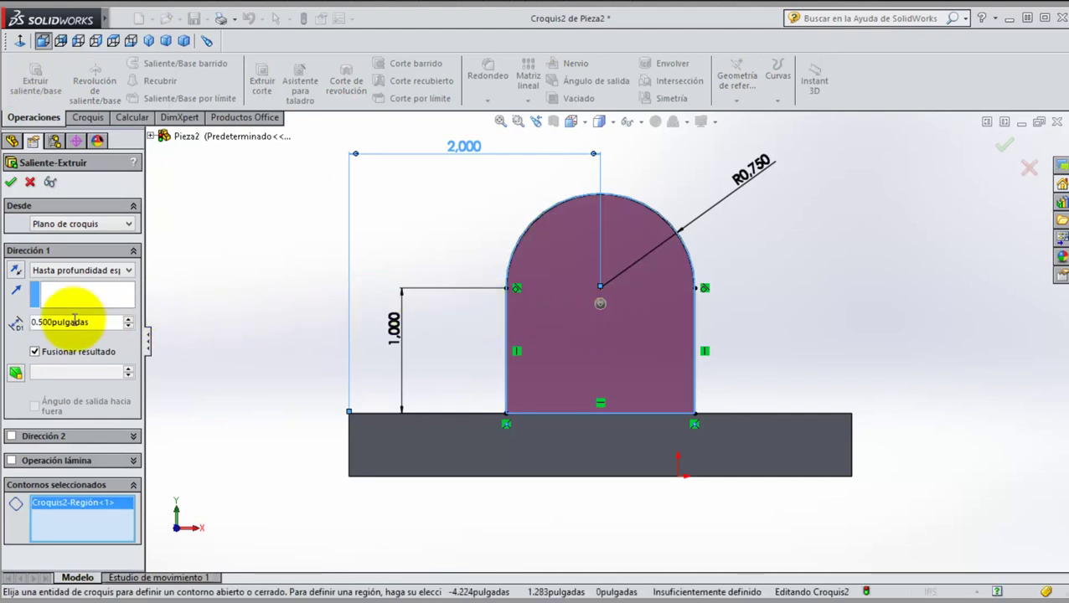
click(170, 47)
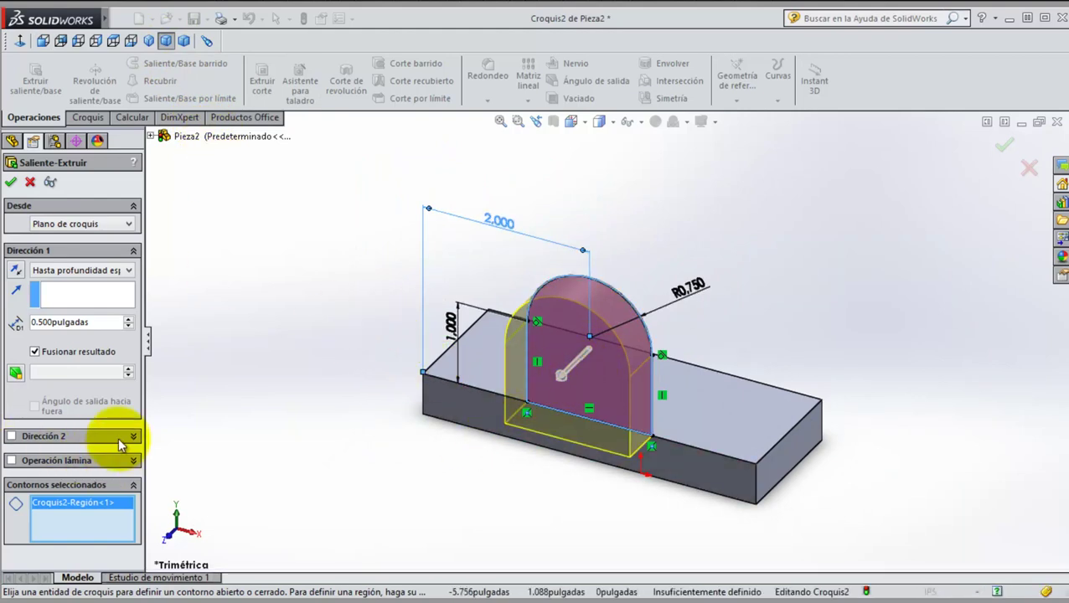
double_click(80, 322)
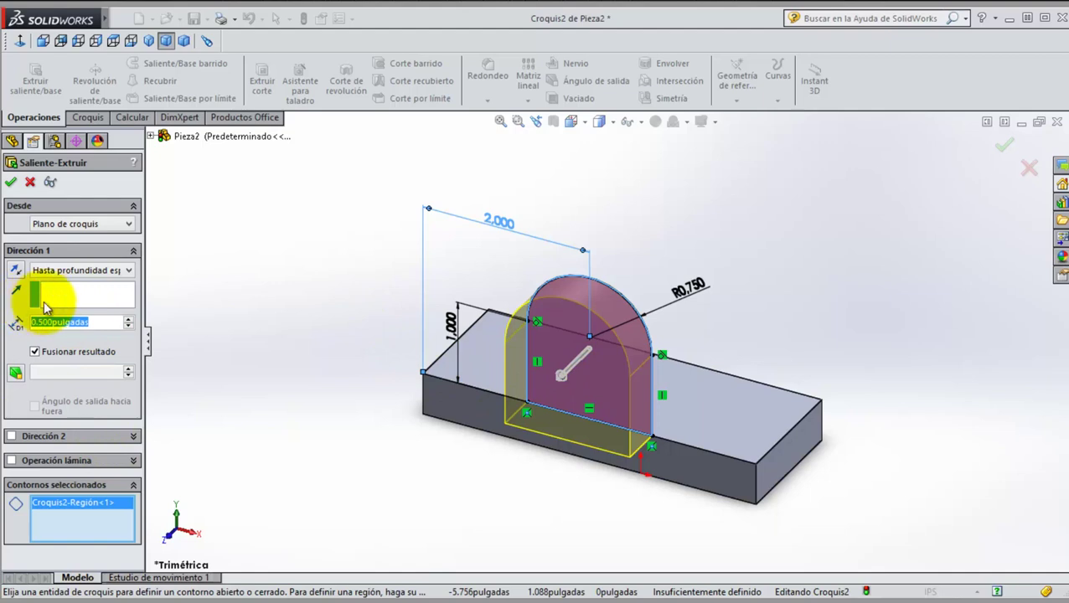
click(16, 270)
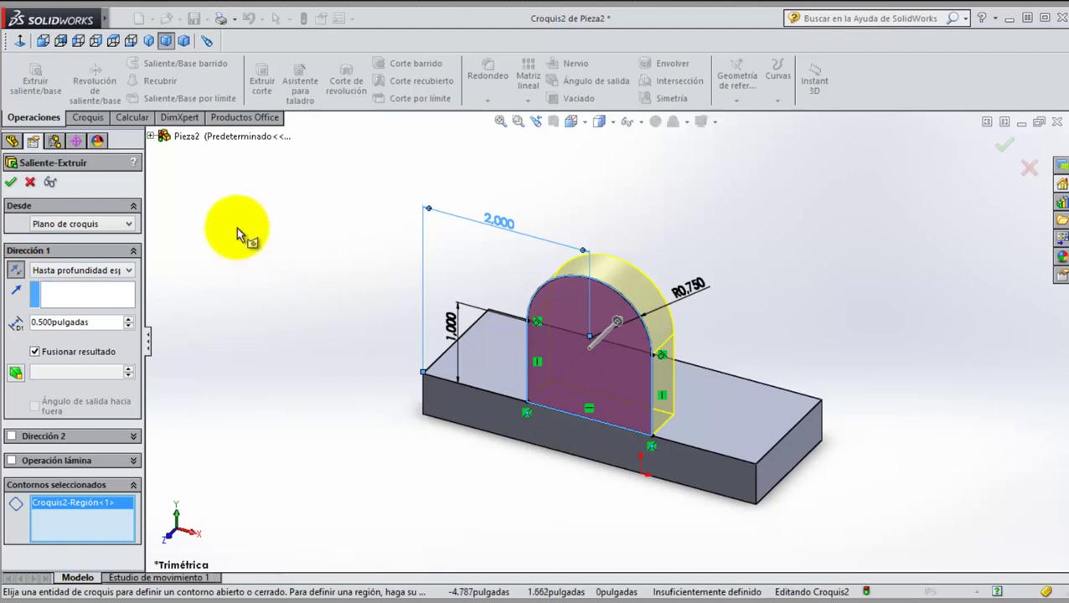
click(10, 184)
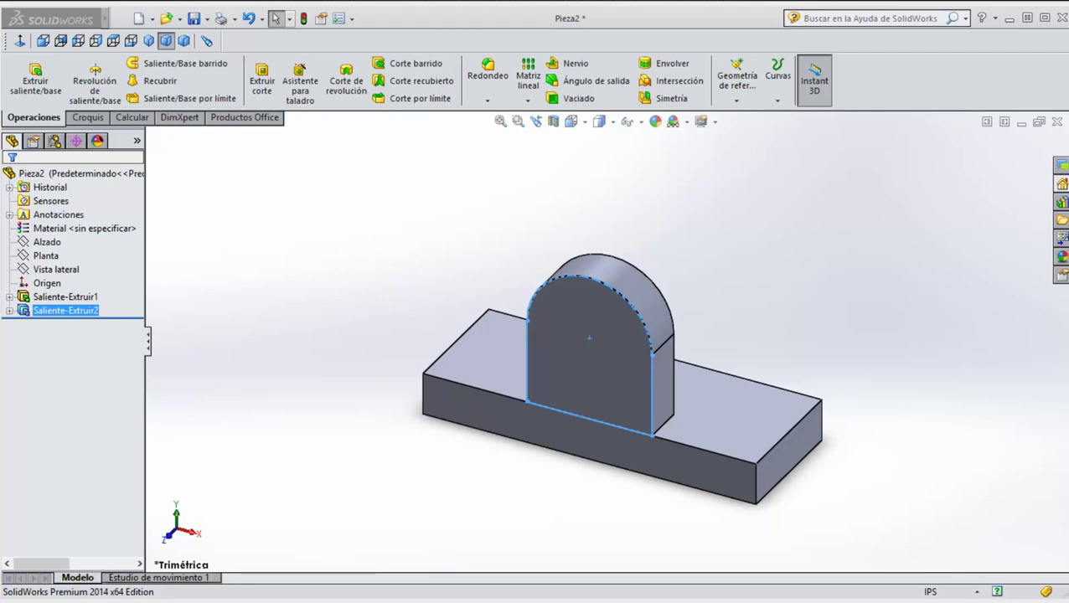
Step: Select the base plate's top face, view it head-on, and launch Asistente para taladro
click(462, 358)
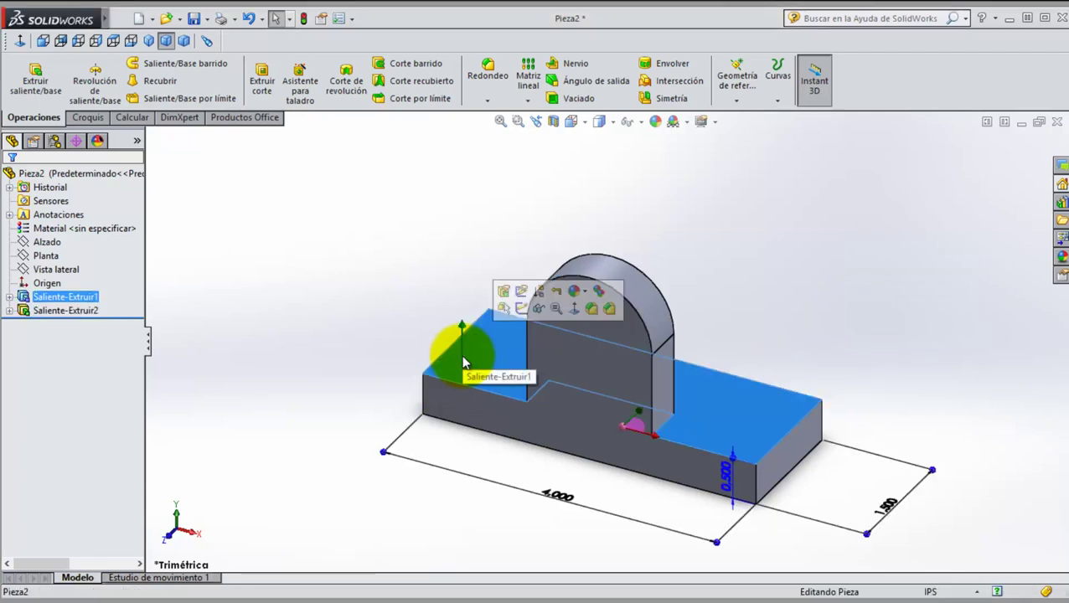
click(21, 42)
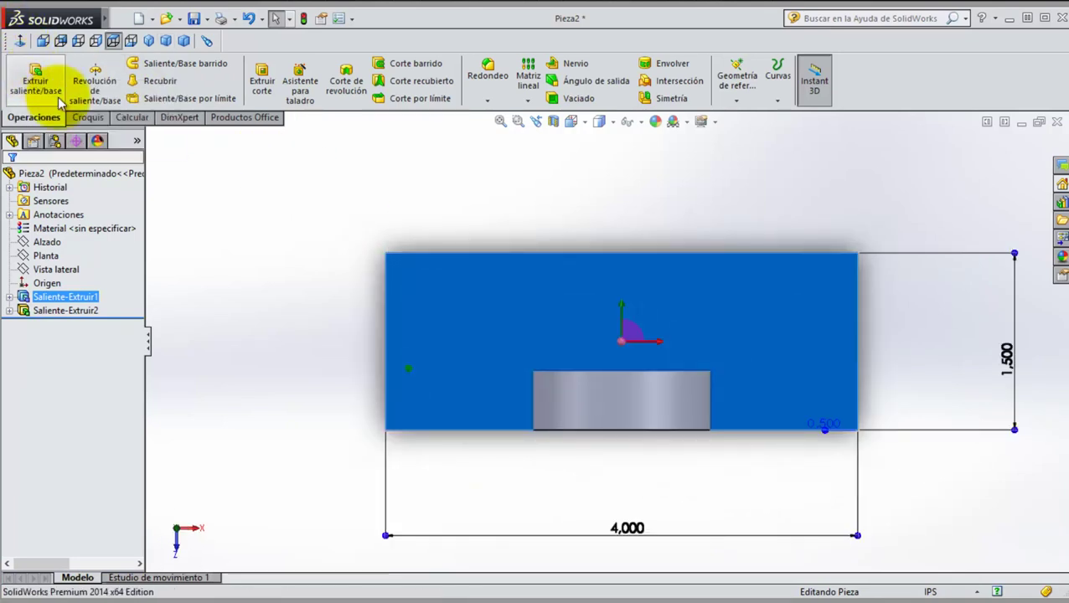
click(302, 85)
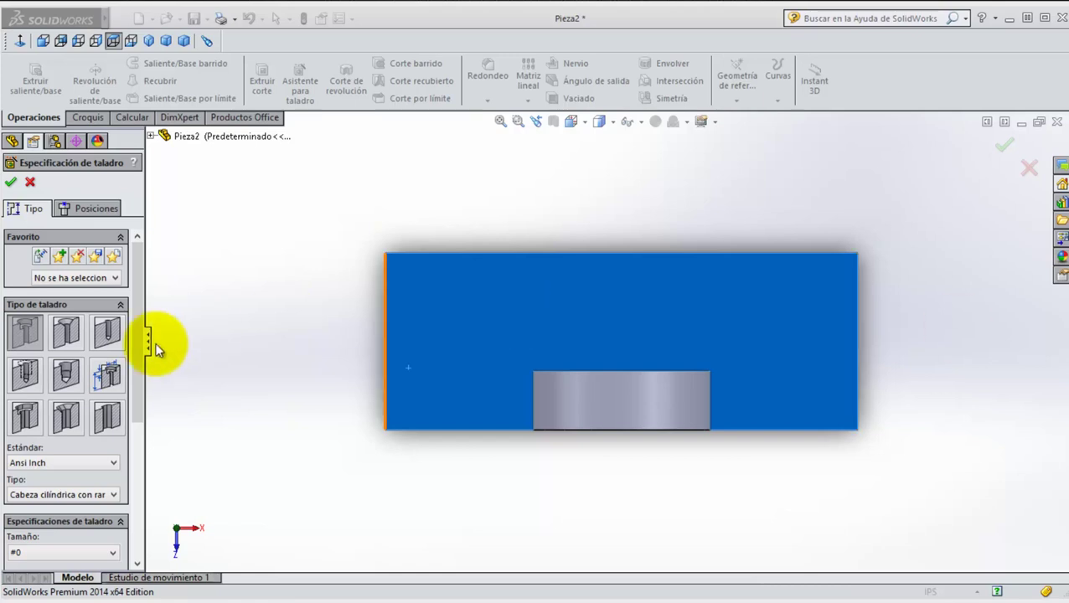
Step: Set up a 9/32 Taladro hole (all sizes) with only the left-side countersink enabled
click(106, 335)
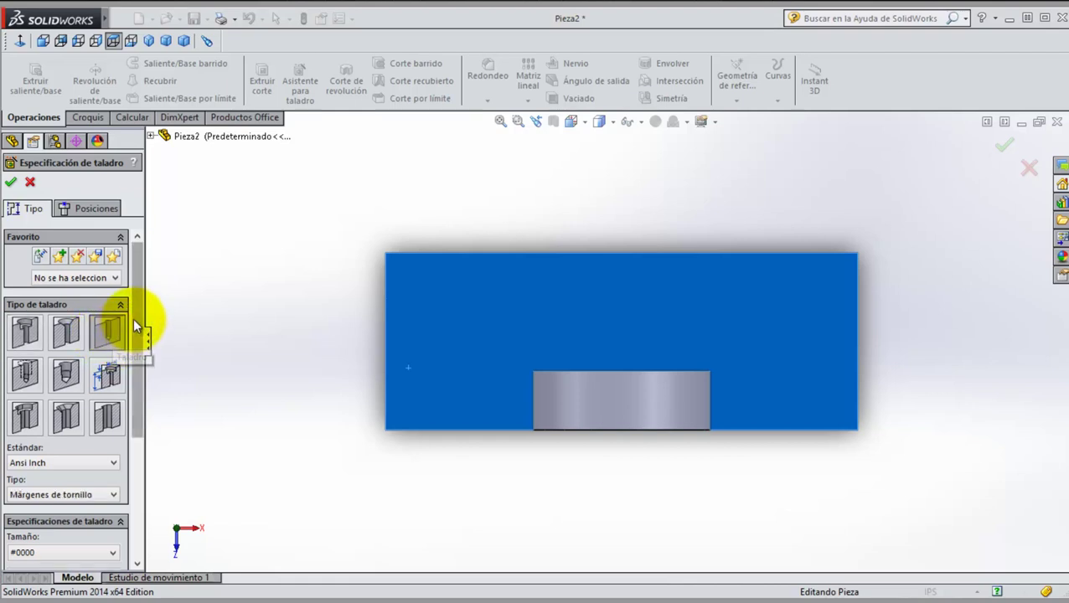
mouse_move(133, 318)
mouse_down()
mouse_move(146, 430)
mouse_move(150, 421)
mouse_up()
click(102, 336)
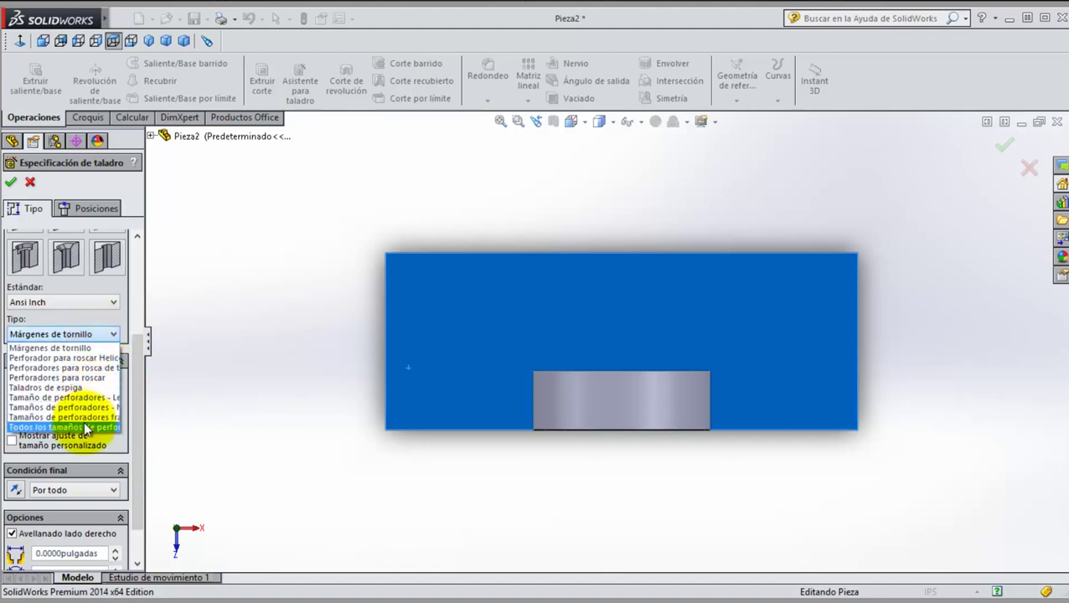
click(84, 426)
click(107, 393)
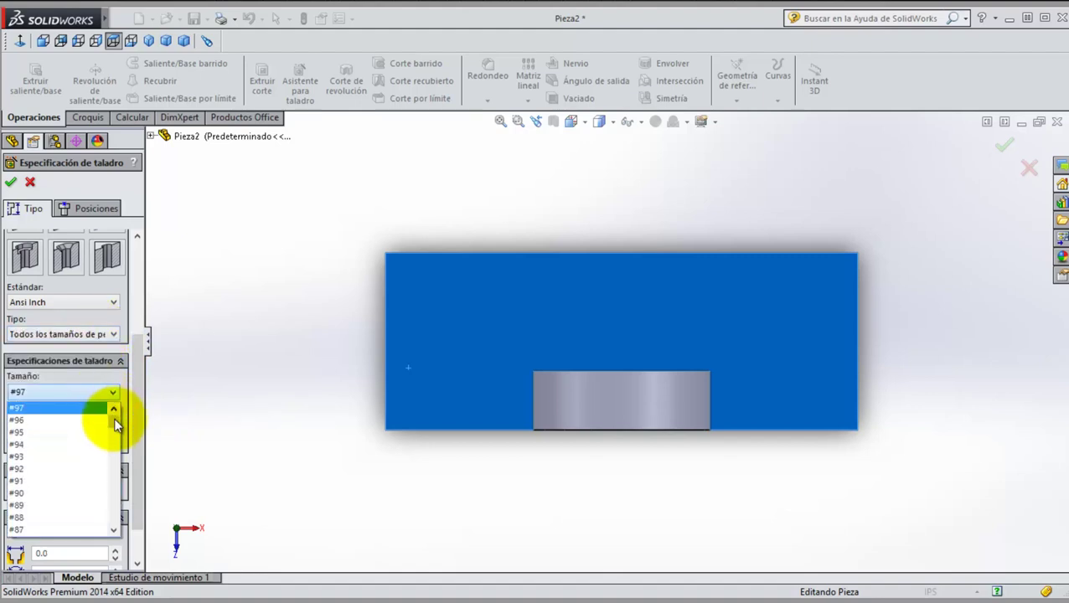
drag(113, 419, 113, 487)
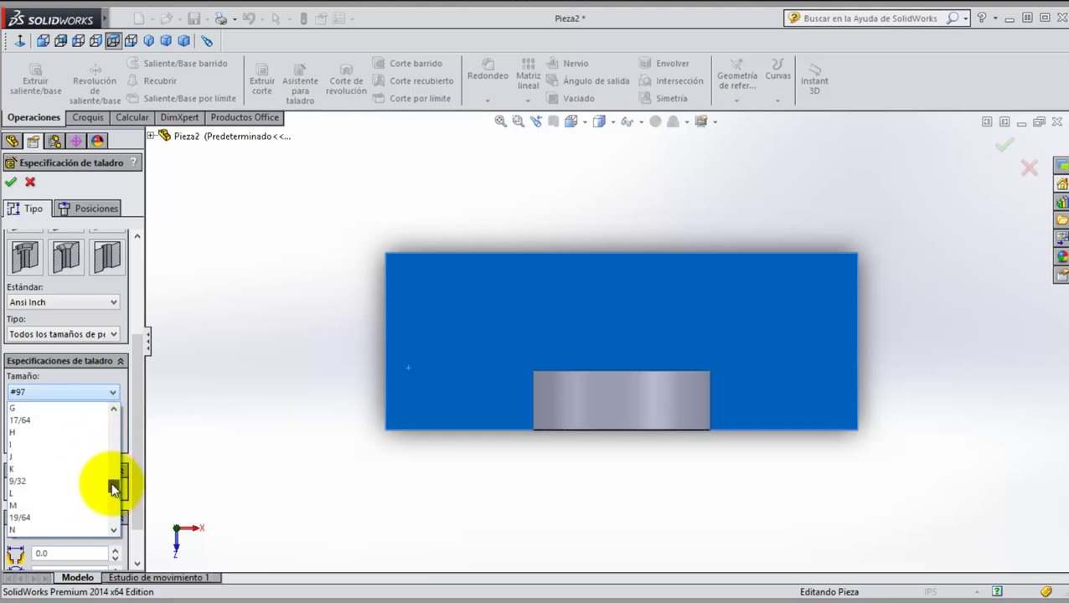
click(55, 481)
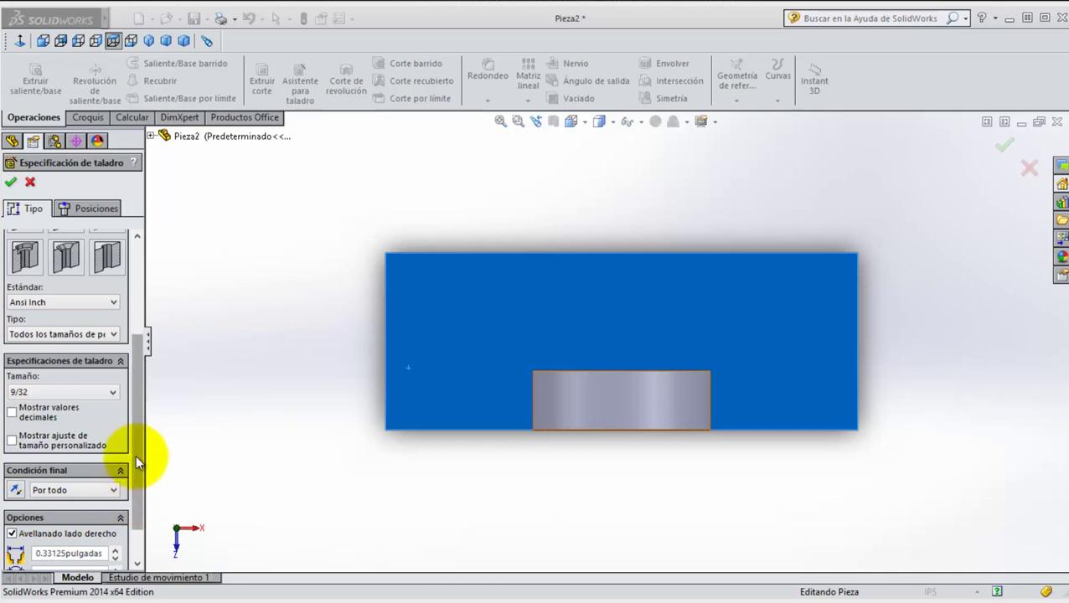
drag(135, 454, 136, 503)
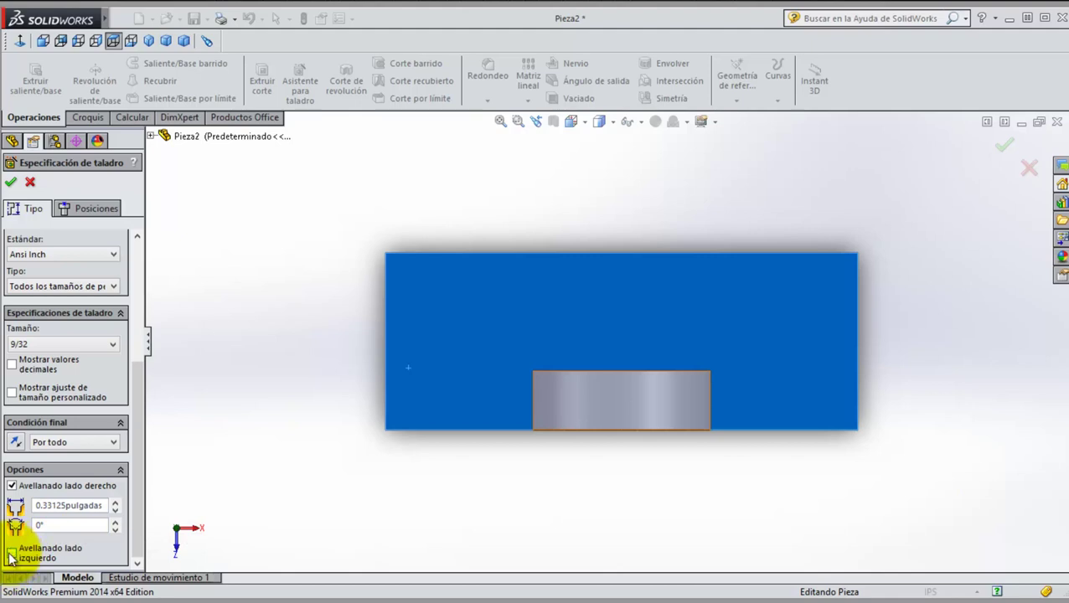
click(12, 553)
click(12, 486)
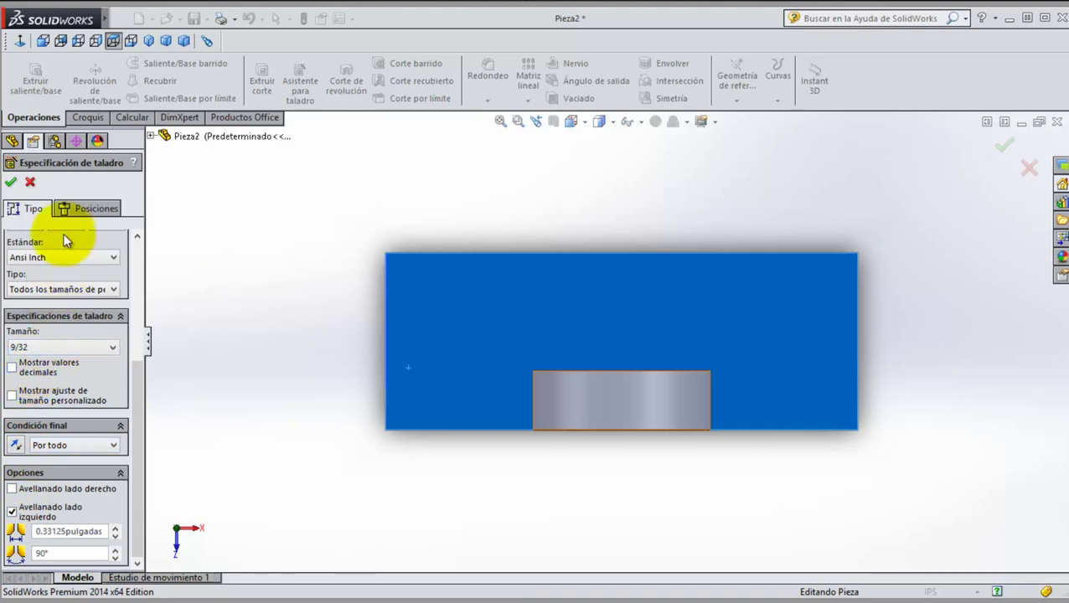
click(91, 207)
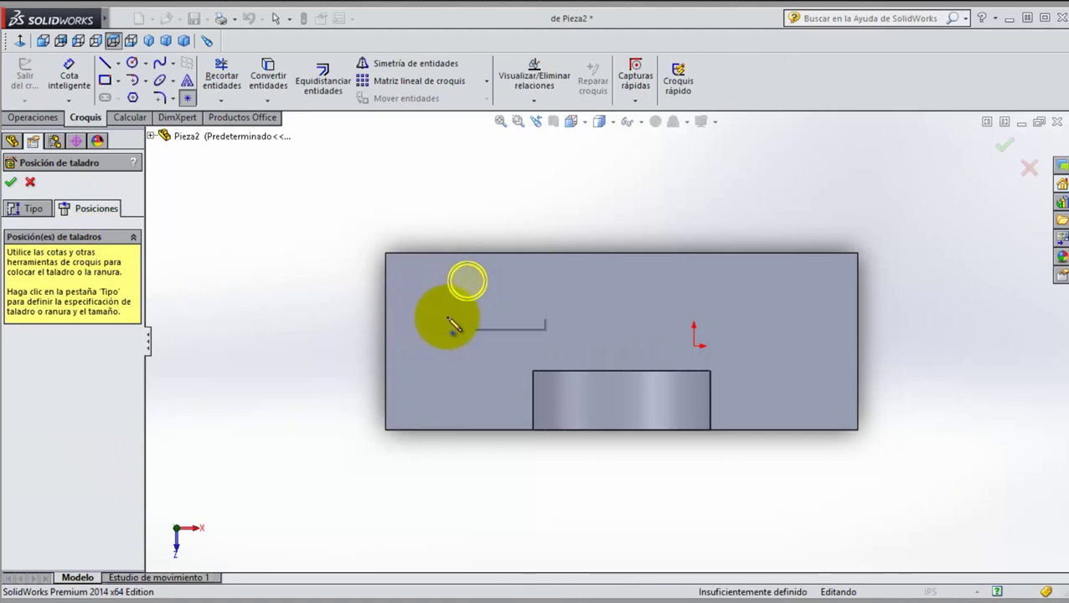
Step: Place two hole centres on the plate and dimension the left one 0.5 from the top edge
click(480, 308)
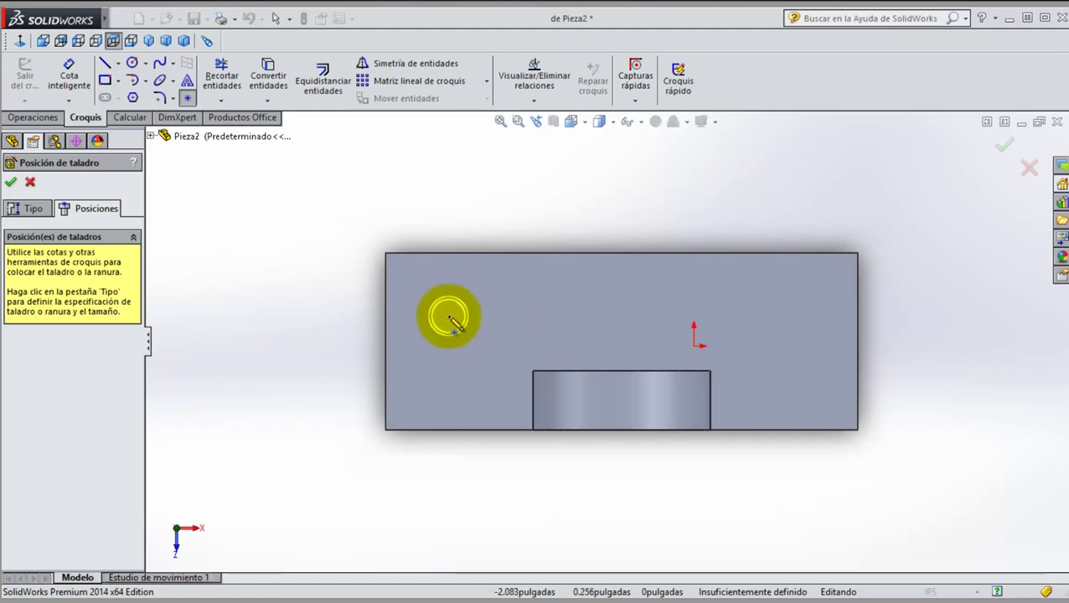
click(450, 308)
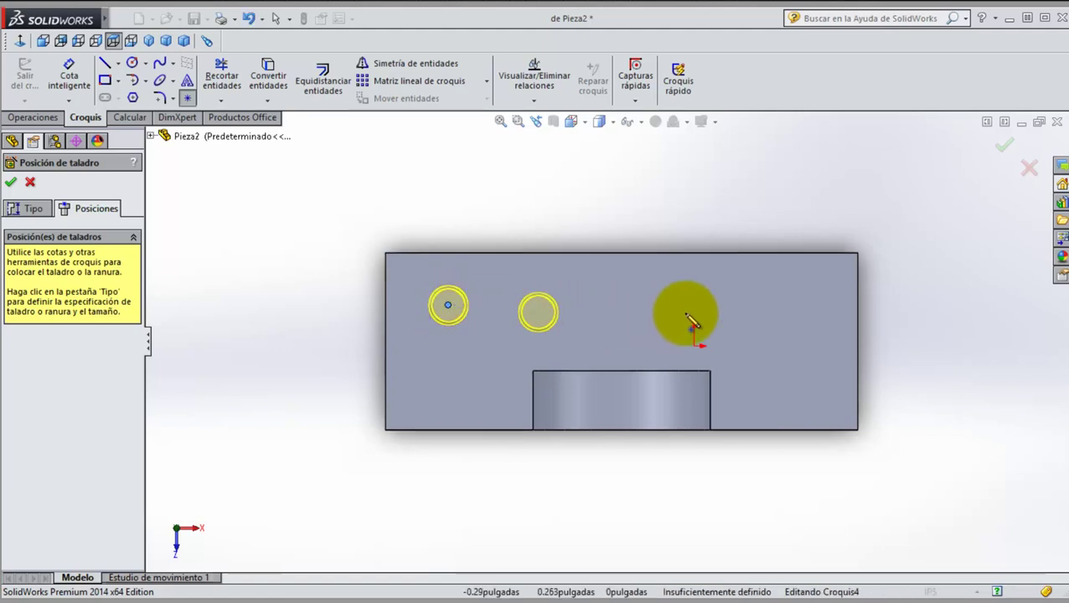
click(802, 306)
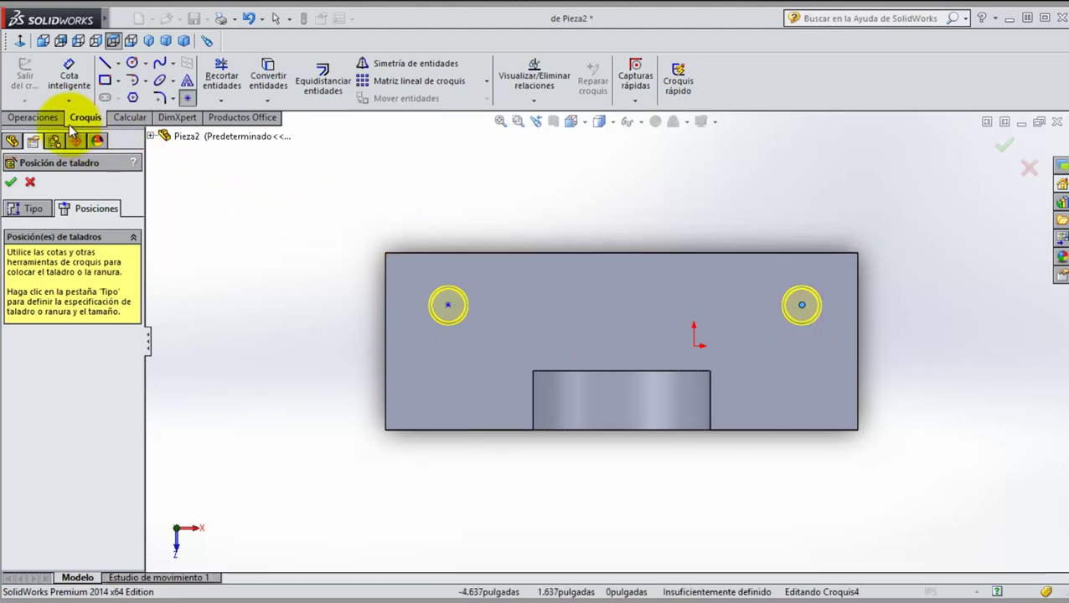
click(68, 75)
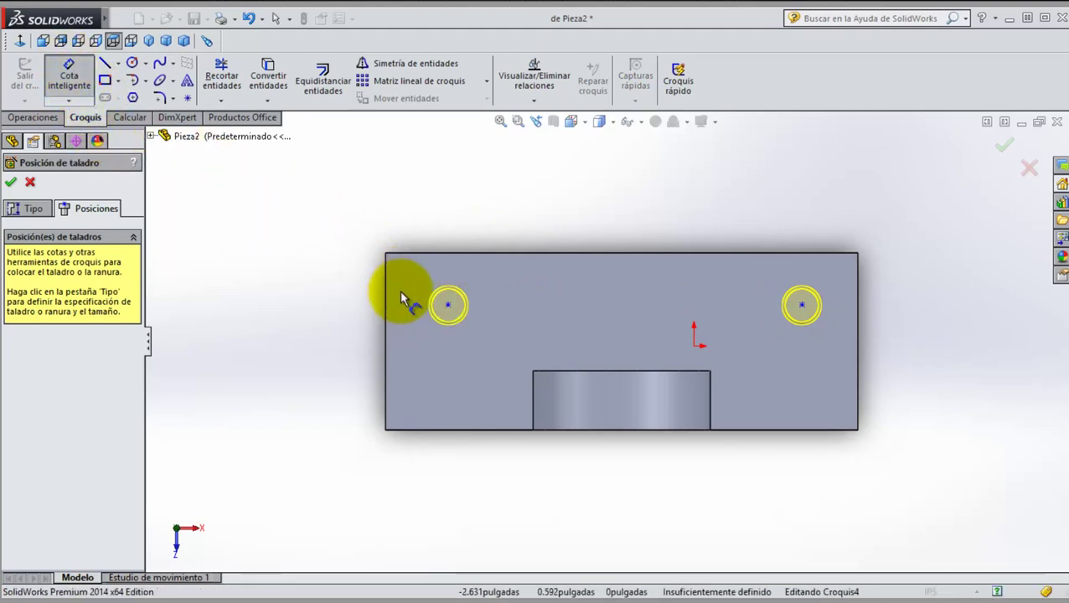
click(448, 308)
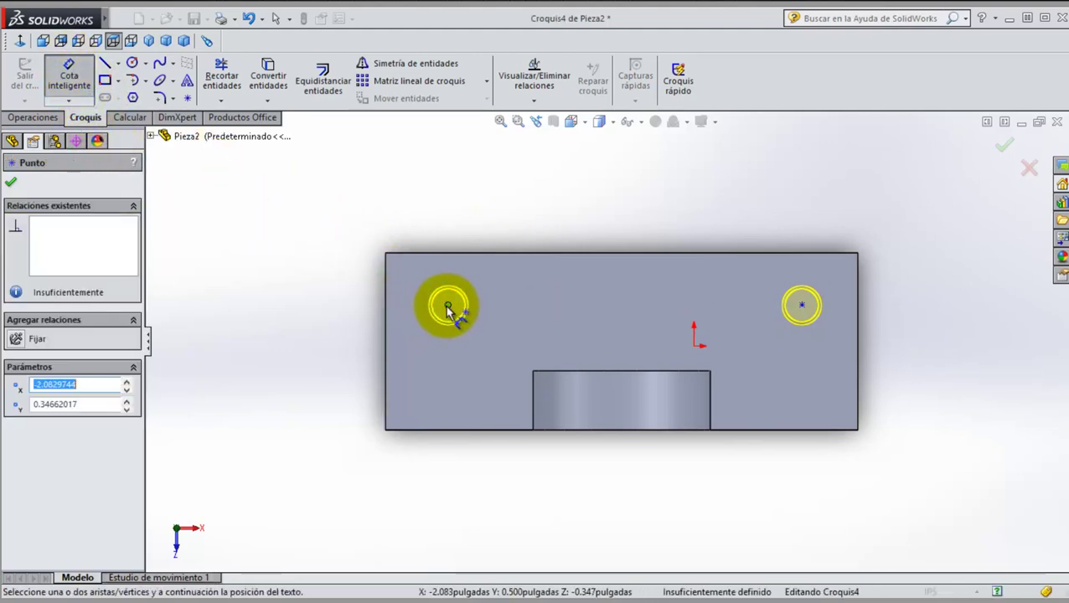
click(386, 254)
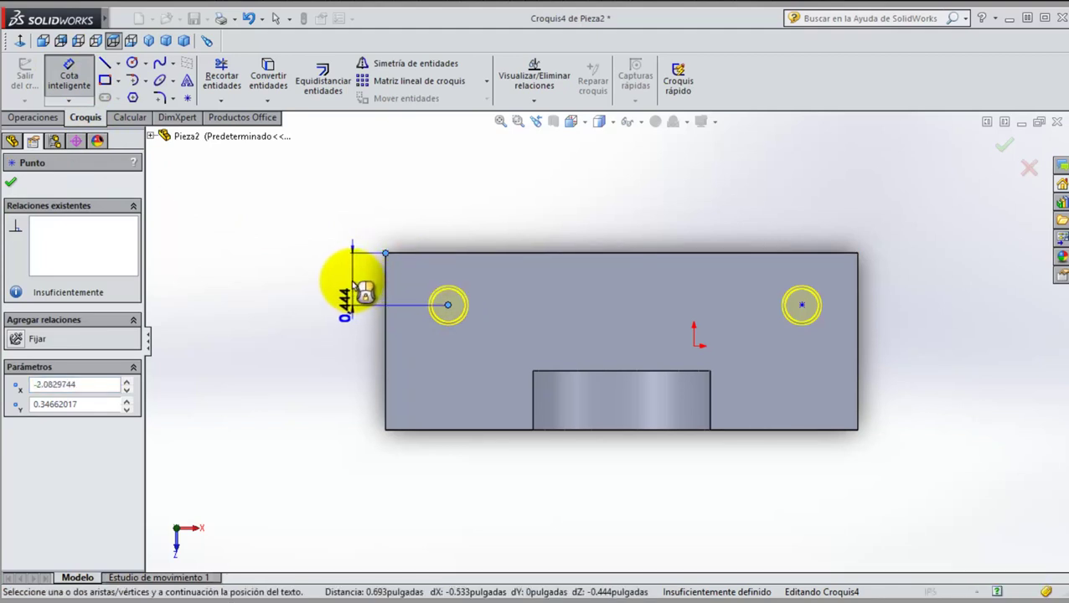
click(360, 290)
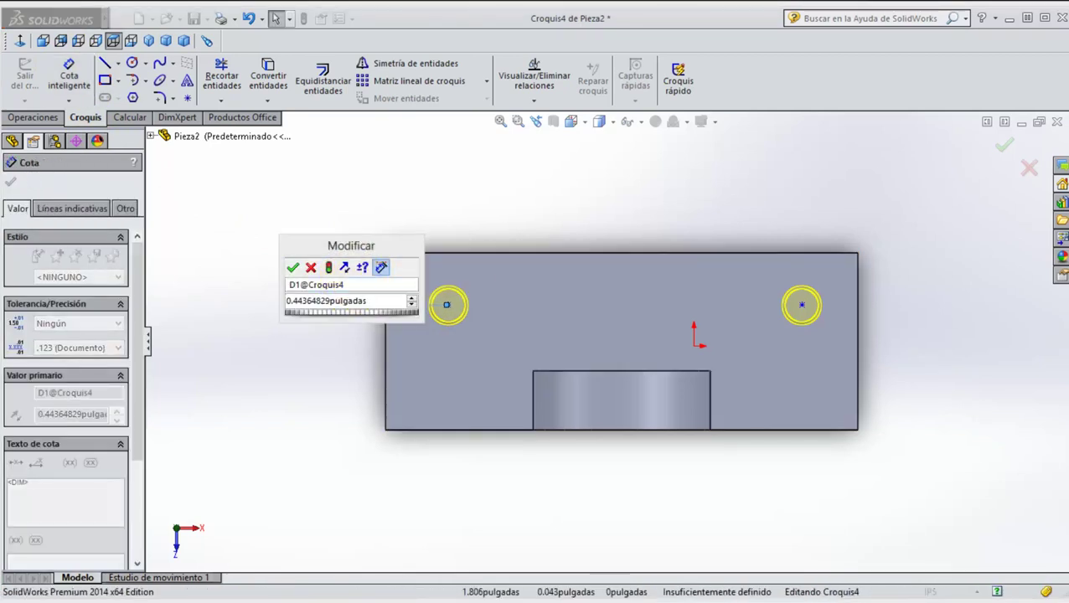
double_click(365, 300)
text(0.5)
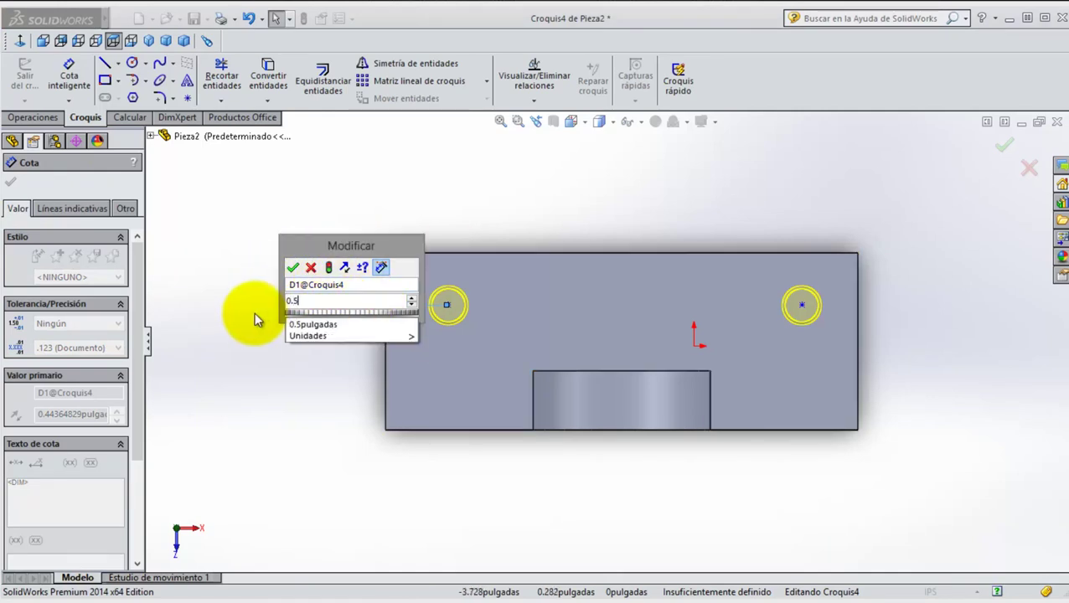
key(Return)
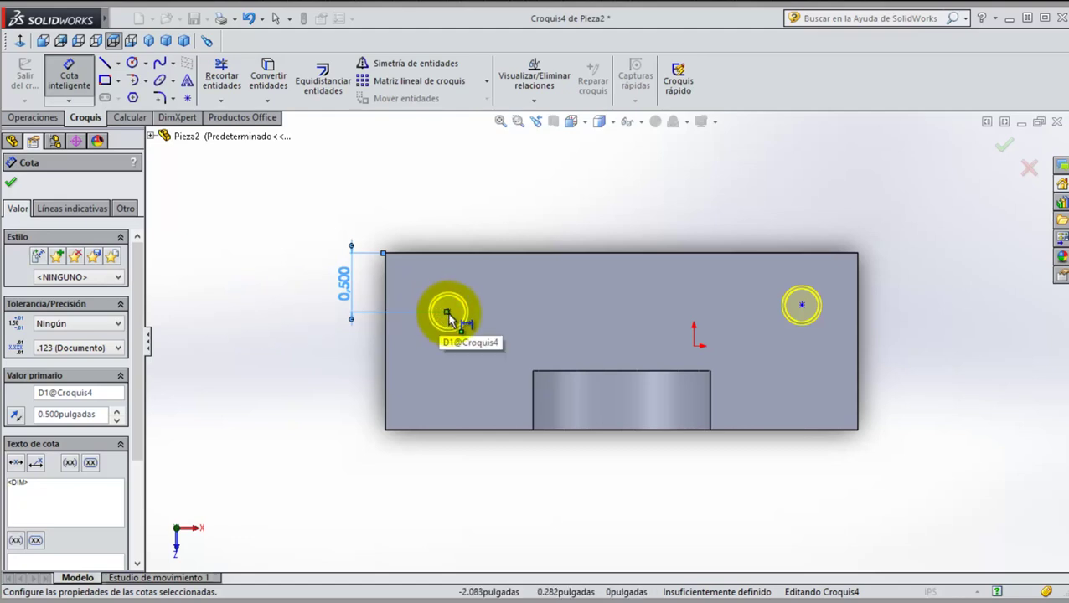
Step: Dimension the right hole 0.5 from the right edge, dismissing a failed dimension attempt
click(803, 309)
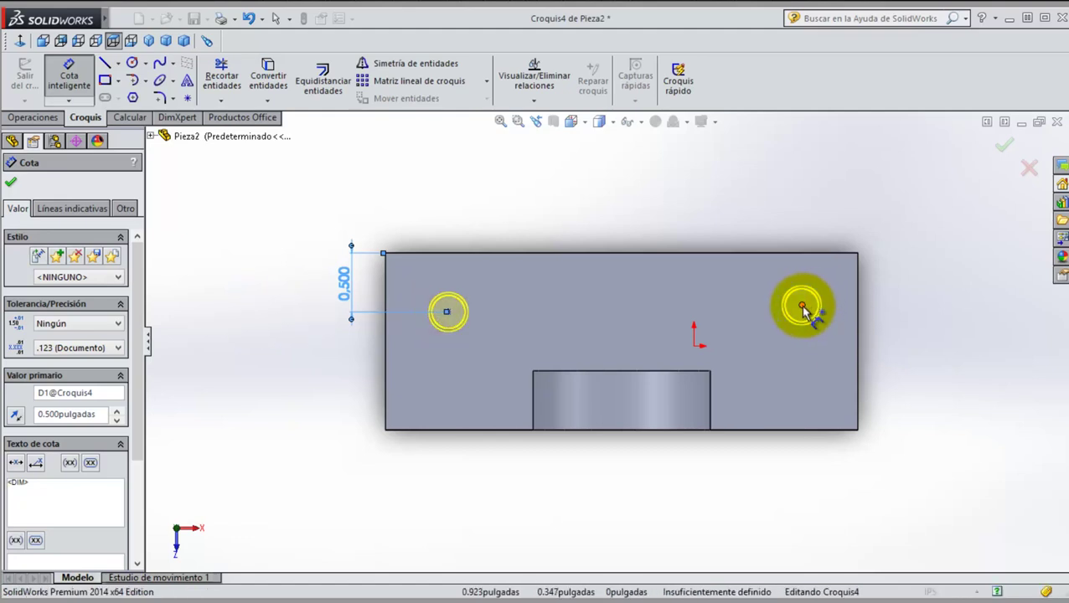
click(858, 253)
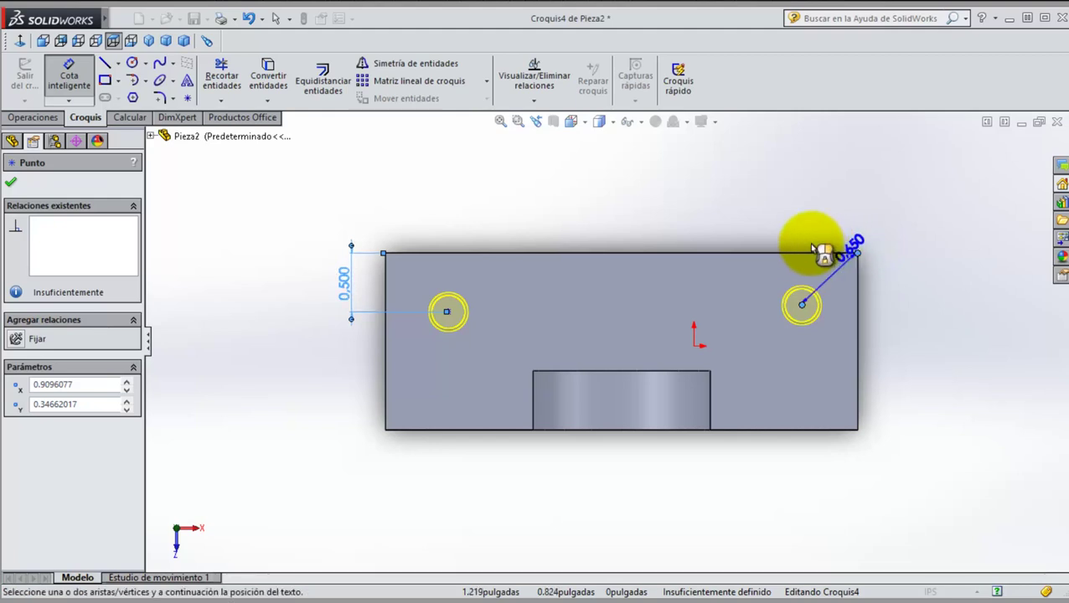
click(821, 194)
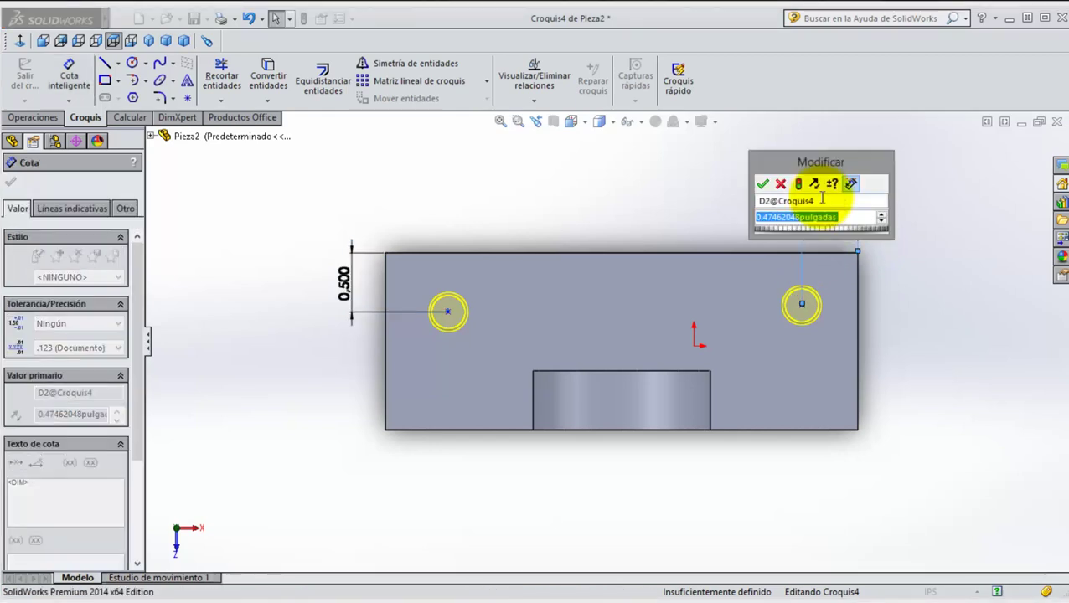
text(0.5)
key(Return)
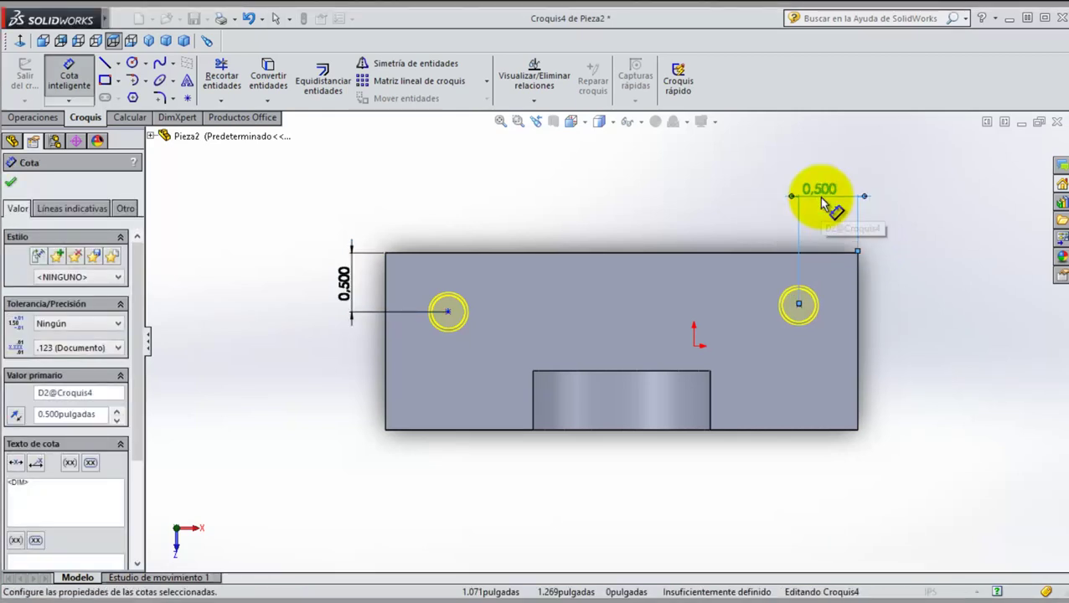
click(801, 306)
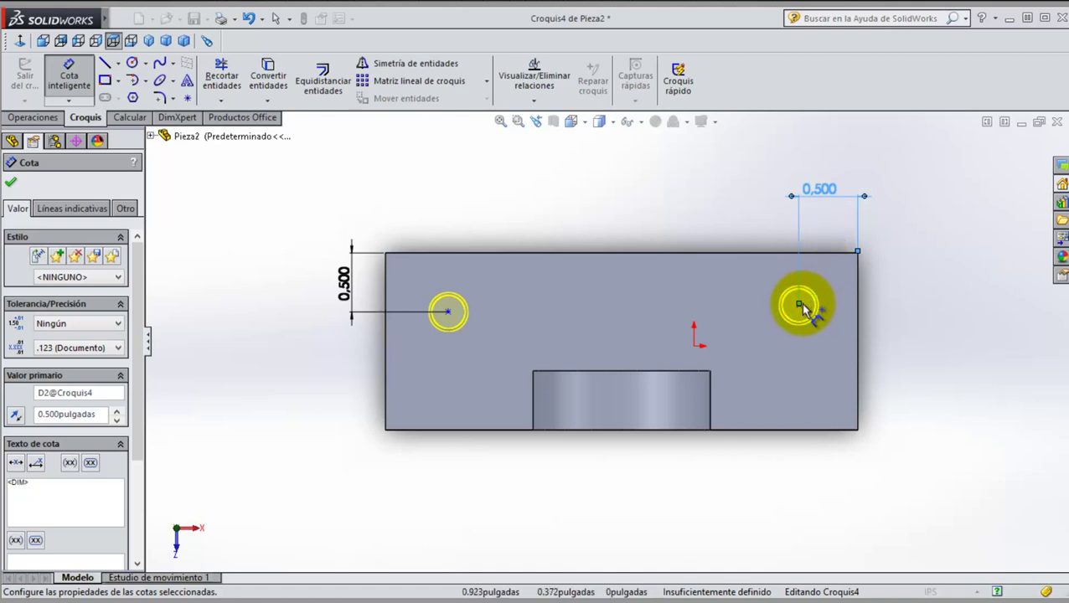
click(859, 432)
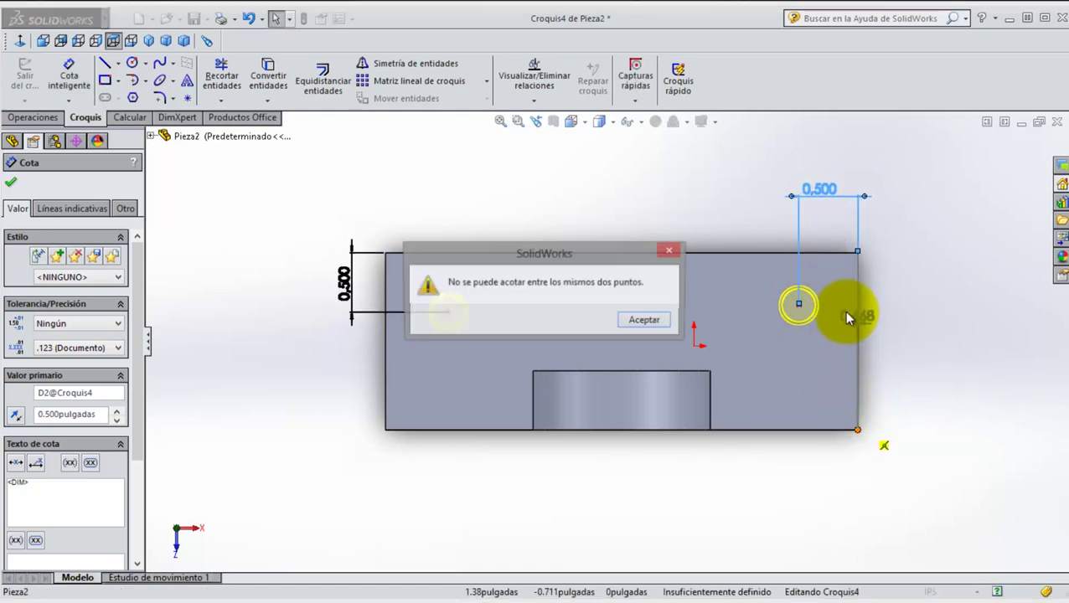
click(671, 250)
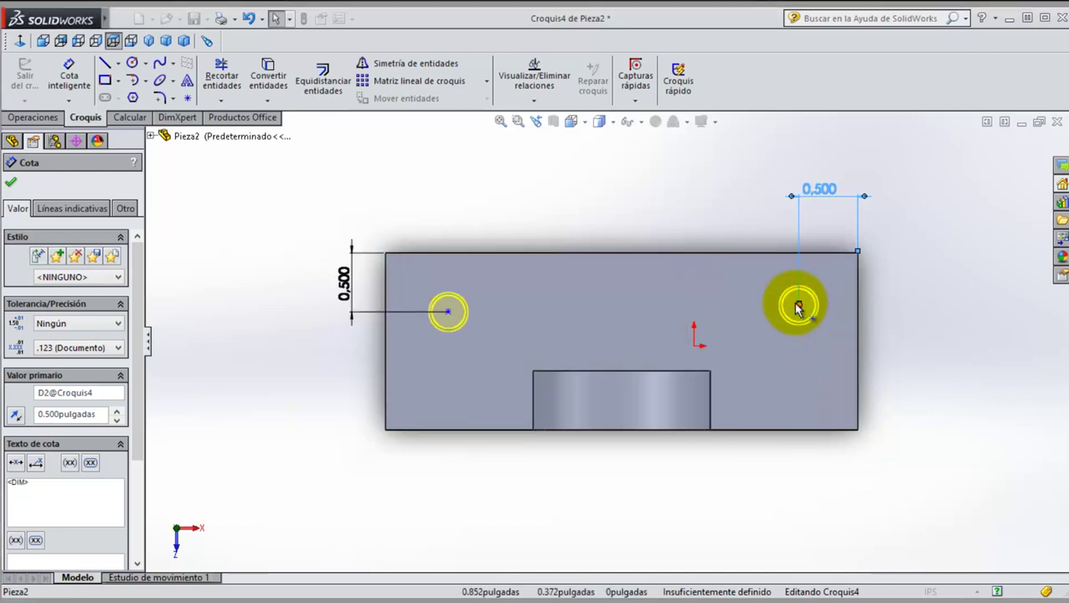
click(450, 316)
click(396, 246)
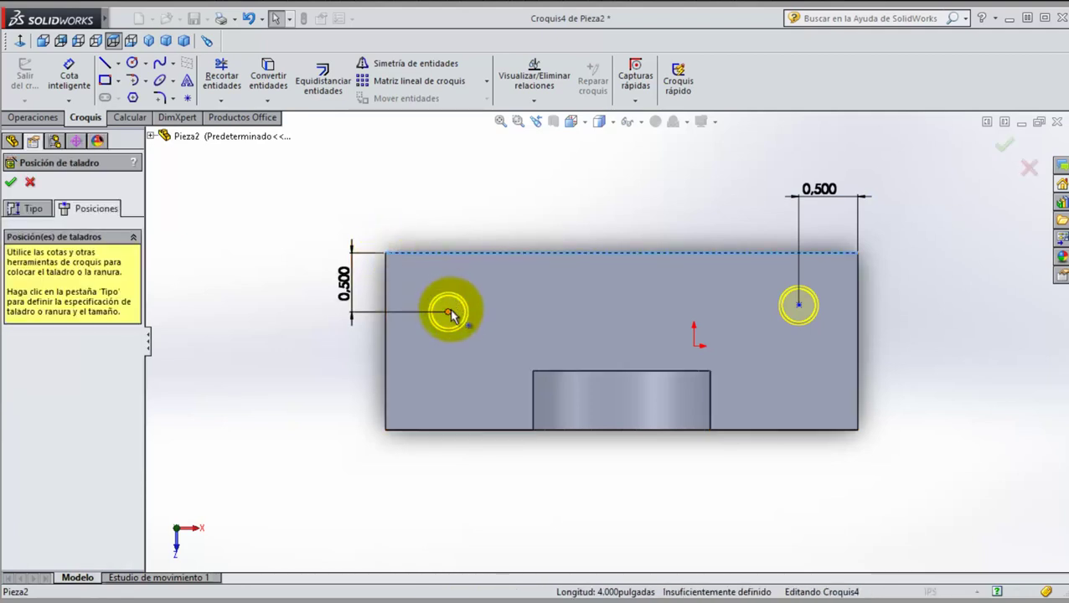
Step: Dimension the left hole 0.5 from the left edge and the right hole 0.5 from the top
click(69, 75)
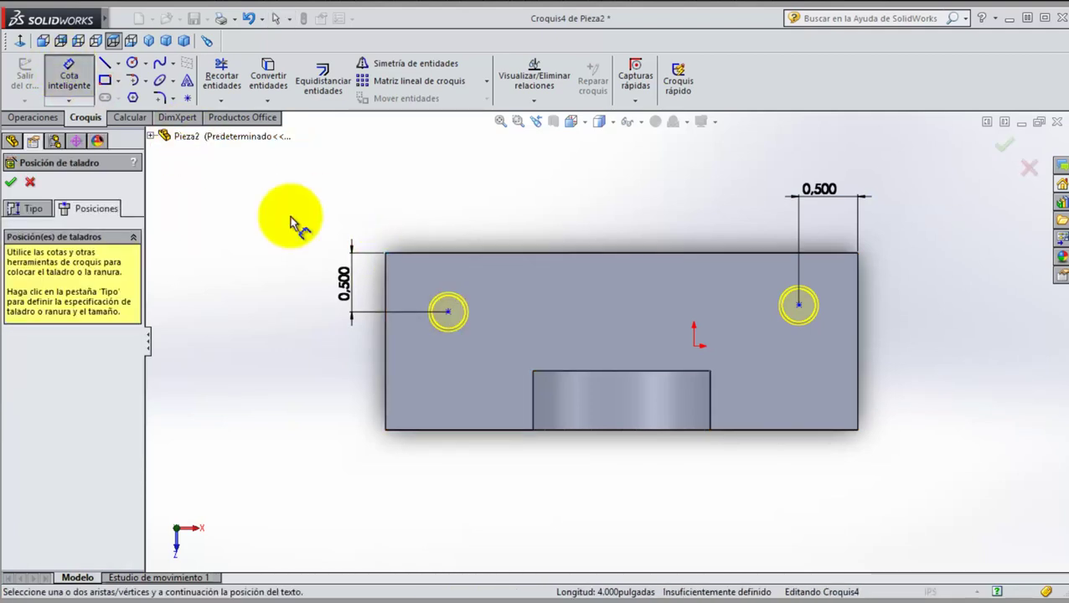
click(450, 316)
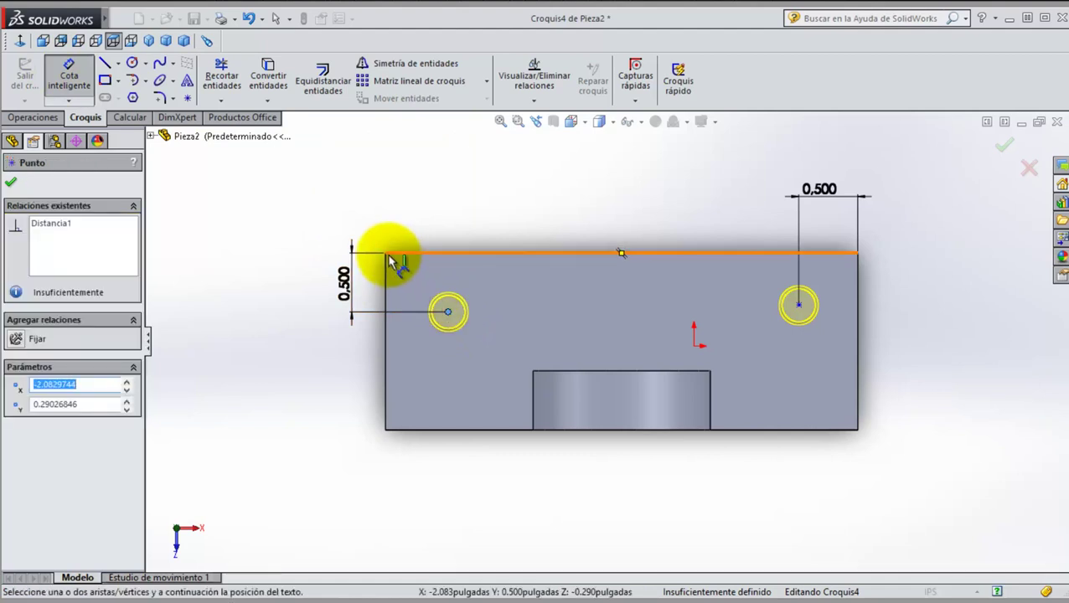
click(387, 253)
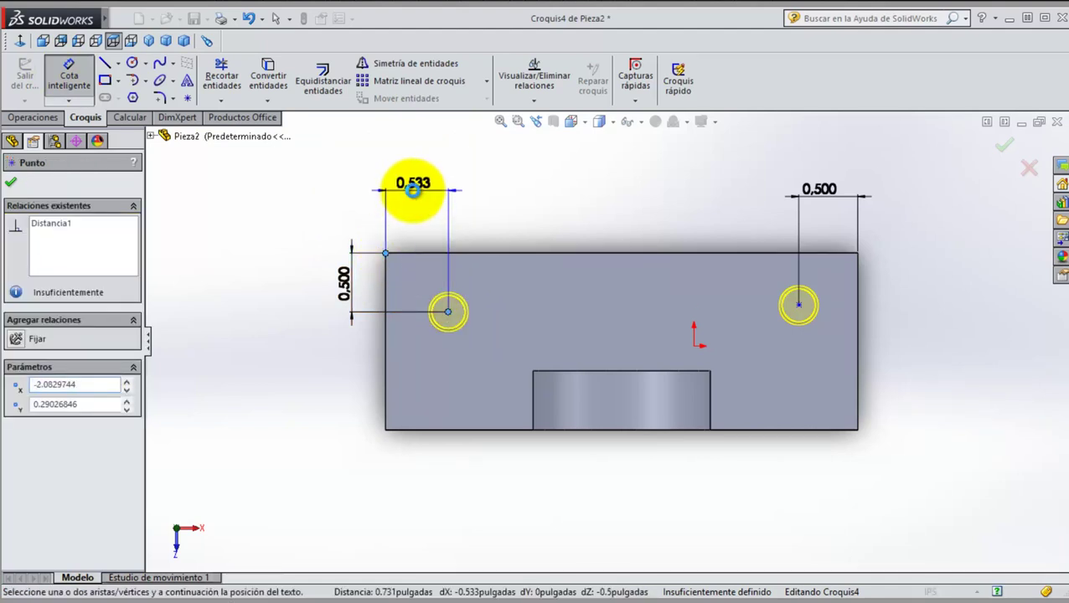
click(412, 189)
text(0.5)
key(Return)
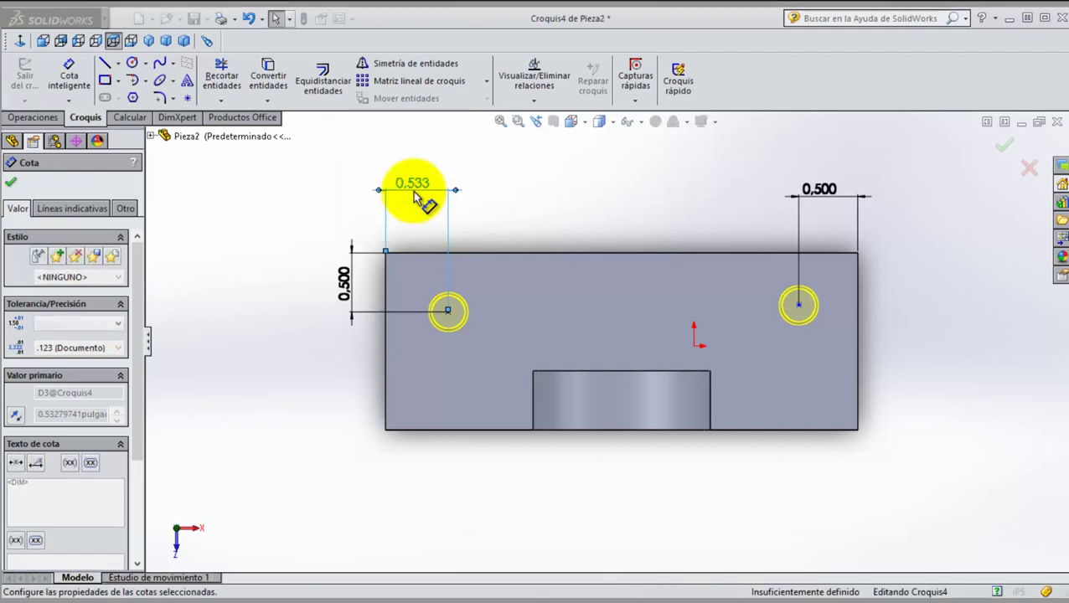
click(799, 305)
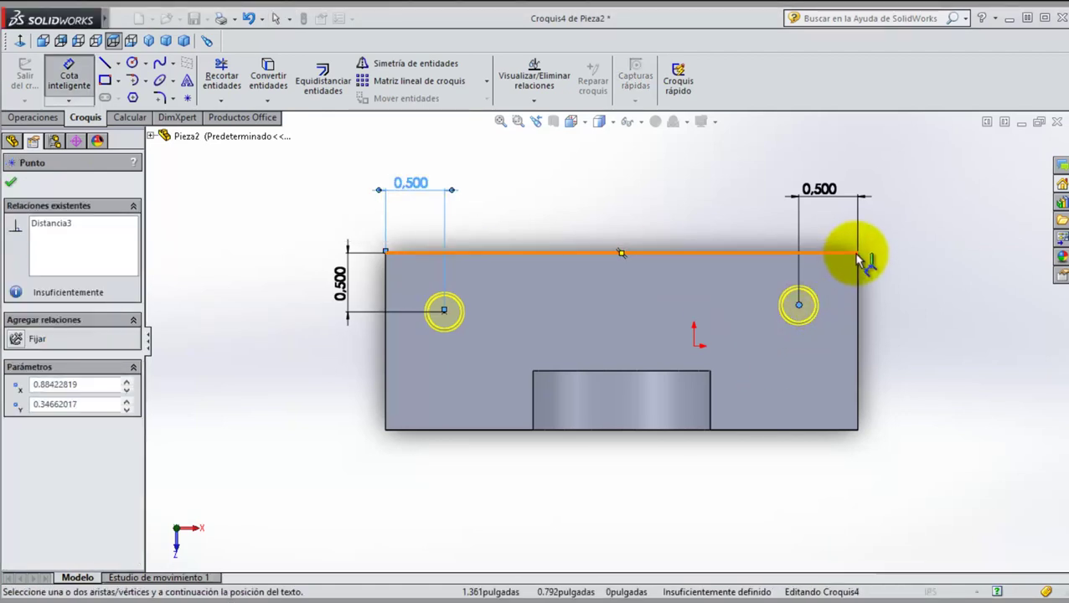
click(858, 253)
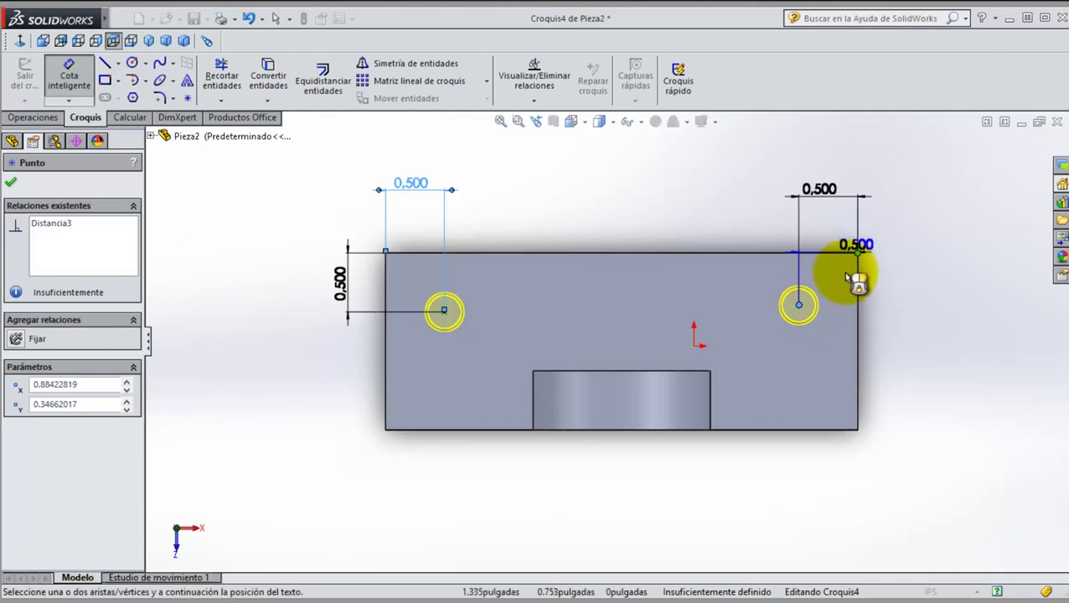
click(922, 284)
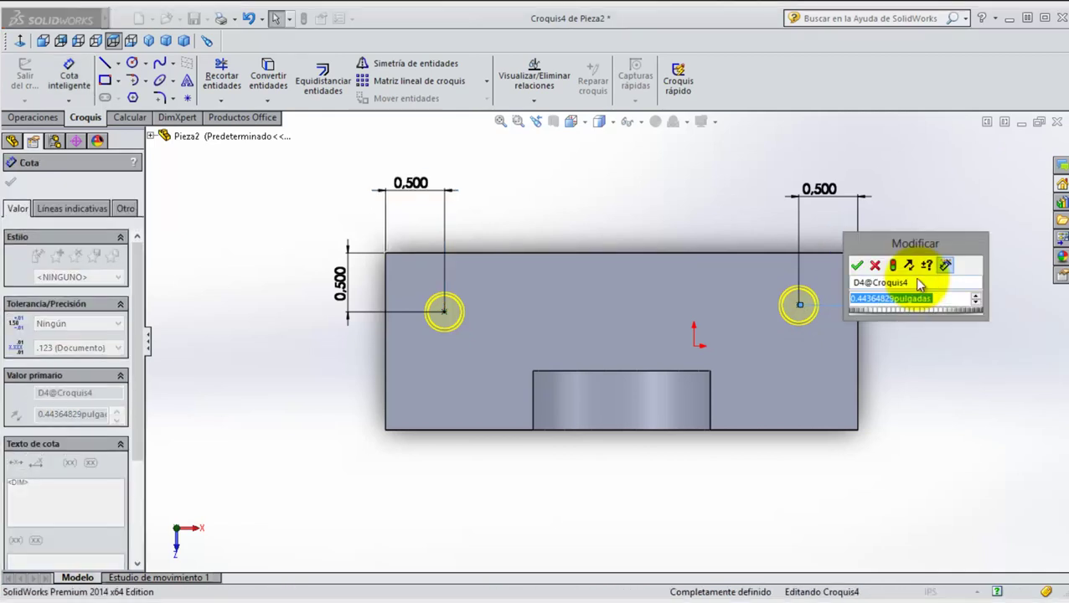
key(Return)
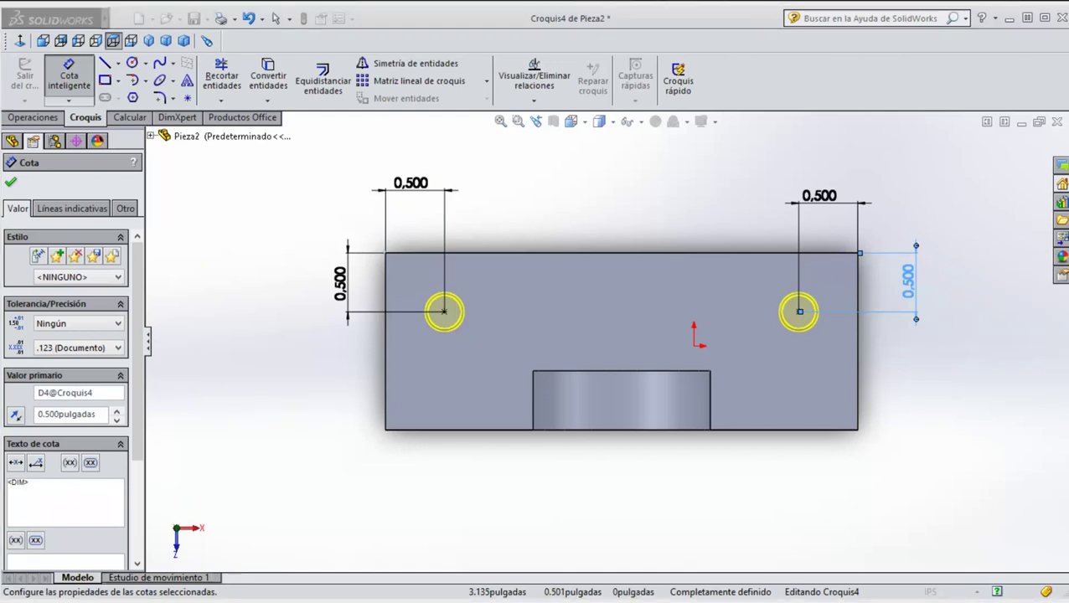
Step: Switch to trimetric view and accept the hole positions to cut the two 9/32 holes
click(165, 42)
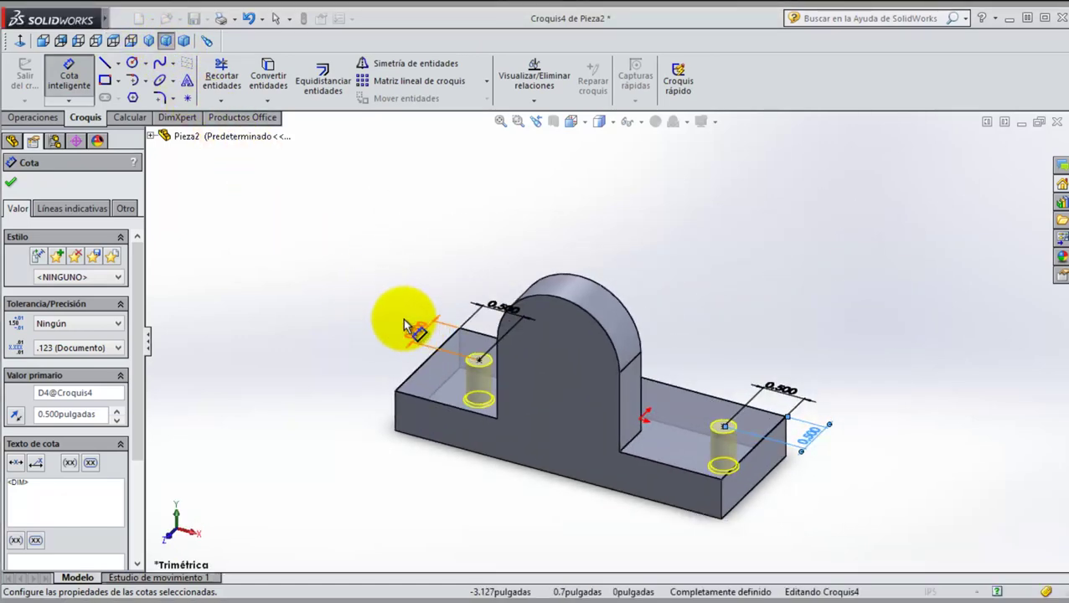
click(404, 325)
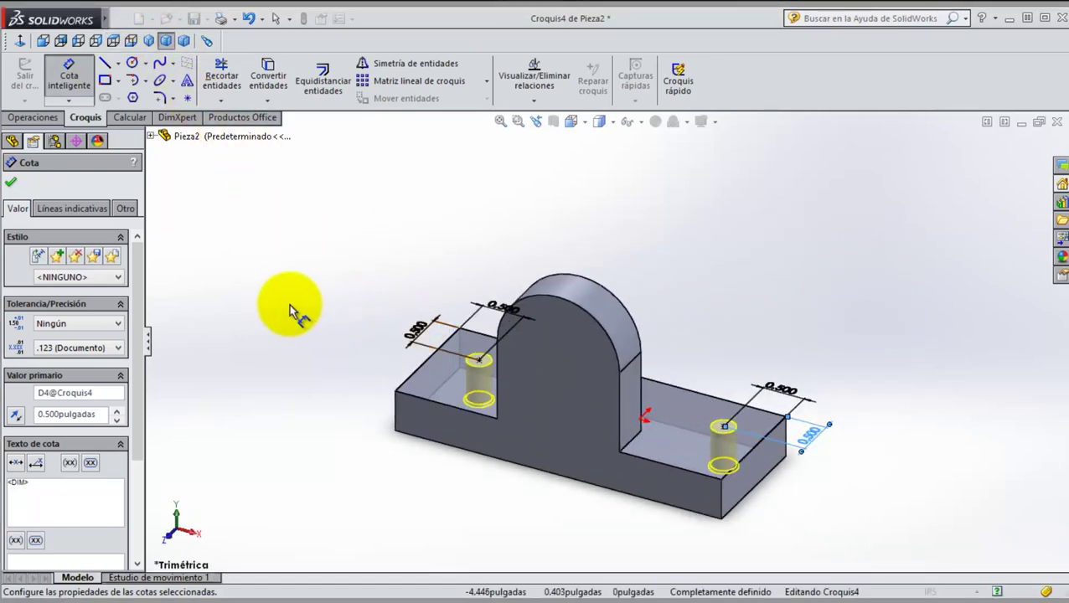
click(11, 186)
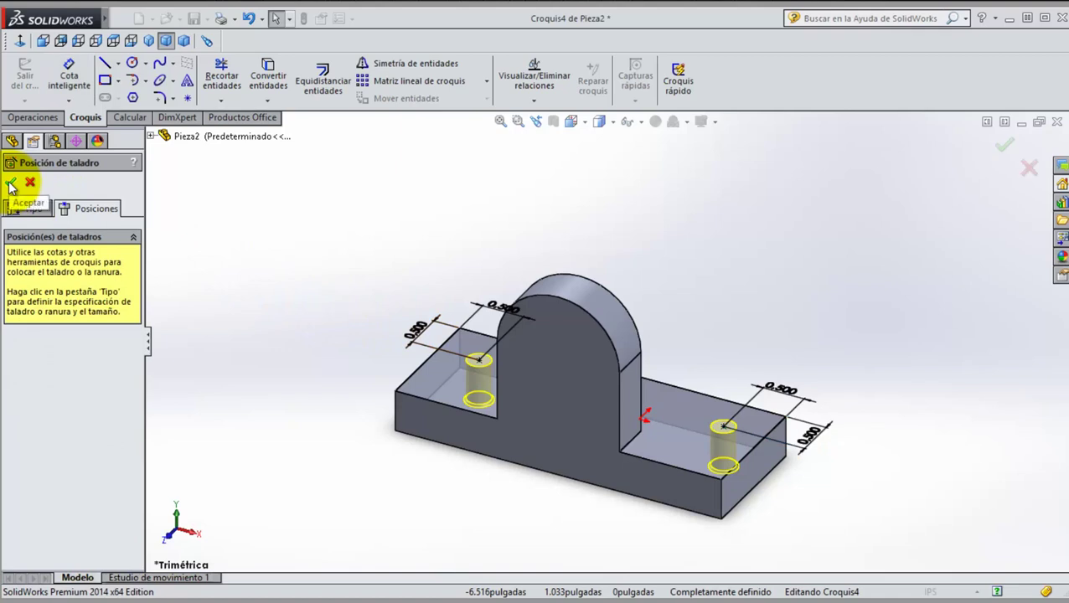
click(11, 186)
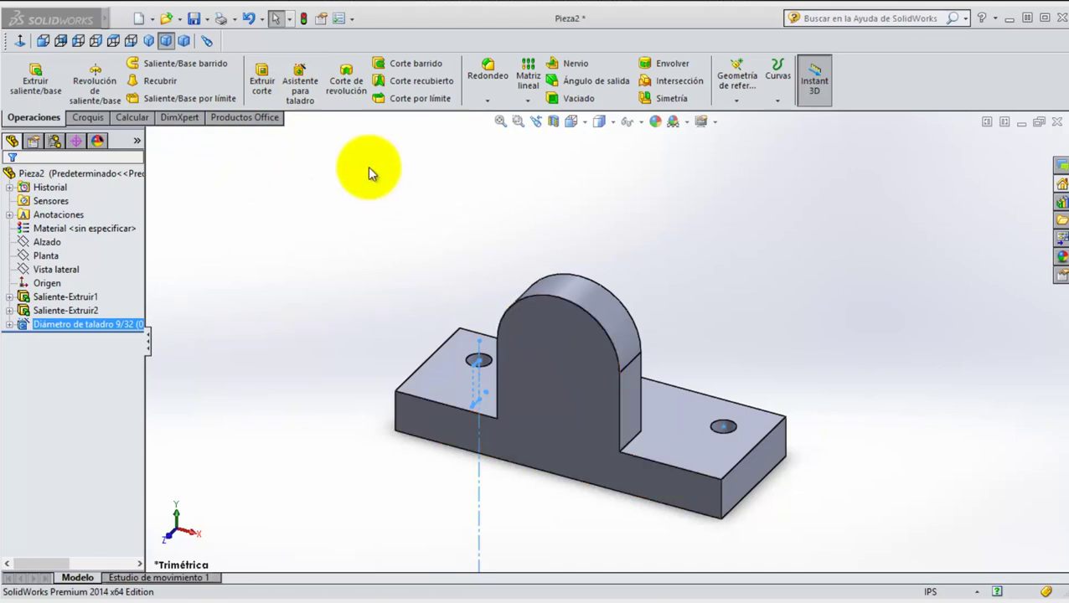
click(297, 78)
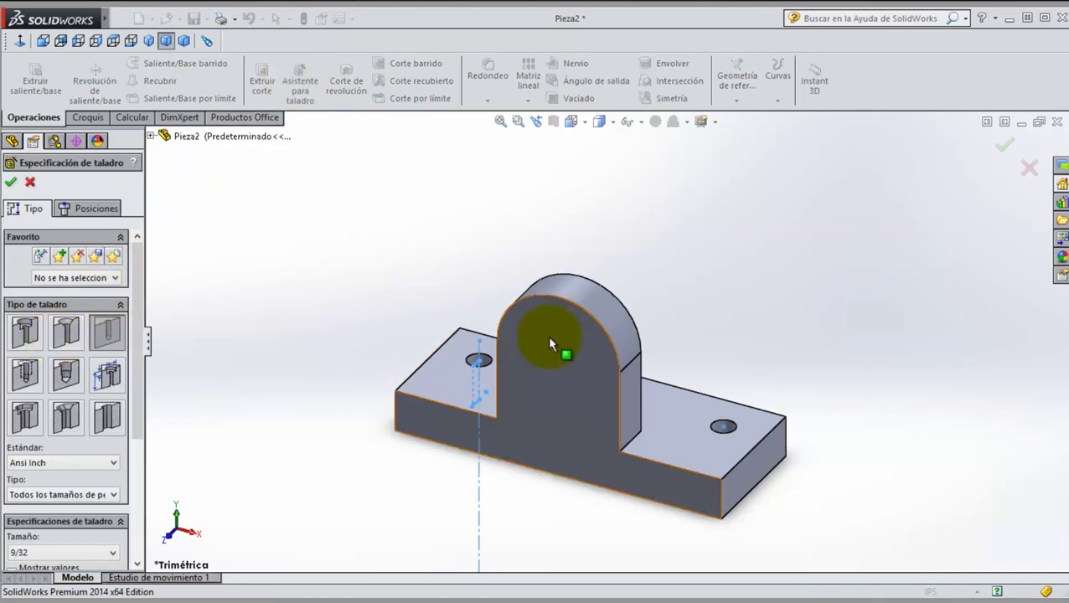
Step: Configure a through-all 1/4 Counterbore hole for a Tornillo hexagonal fastener
click(106, 330)
click(28, 334)
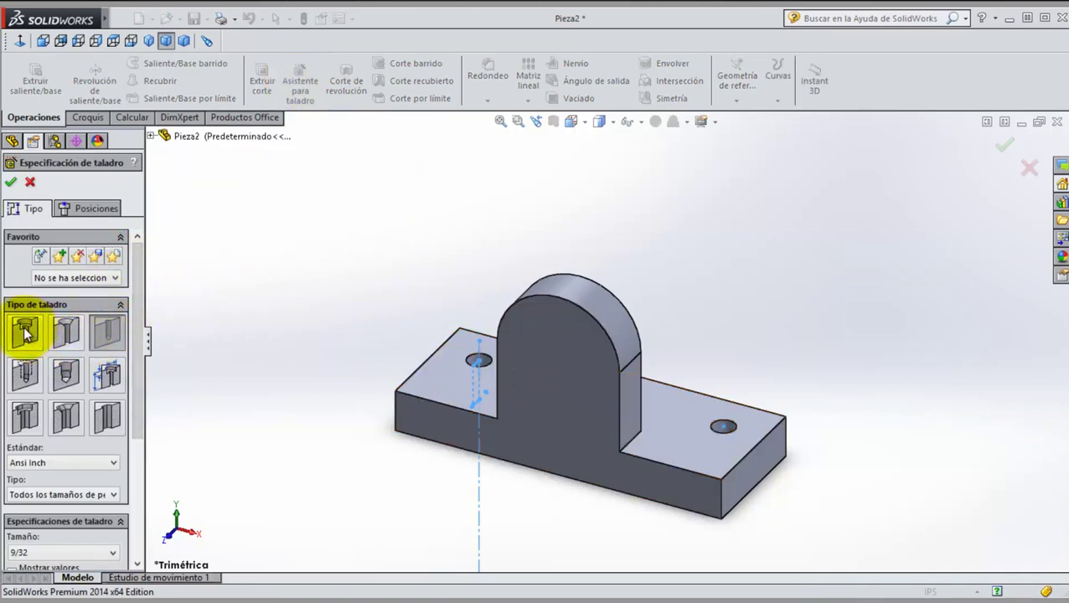
click(25, 335)
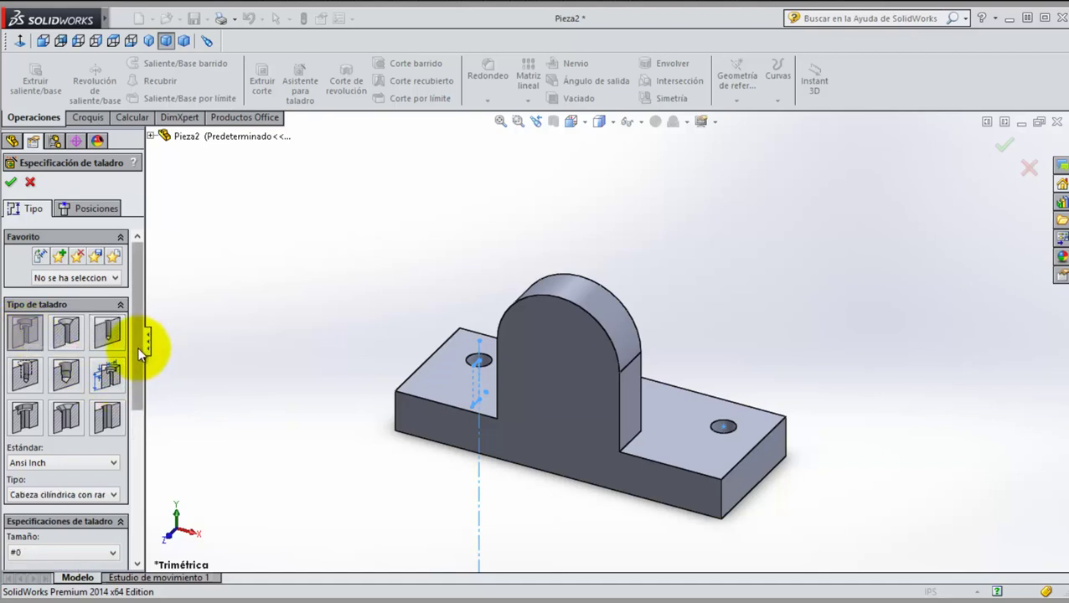
drag(137, 347, 107, 337)
click(112, 317)
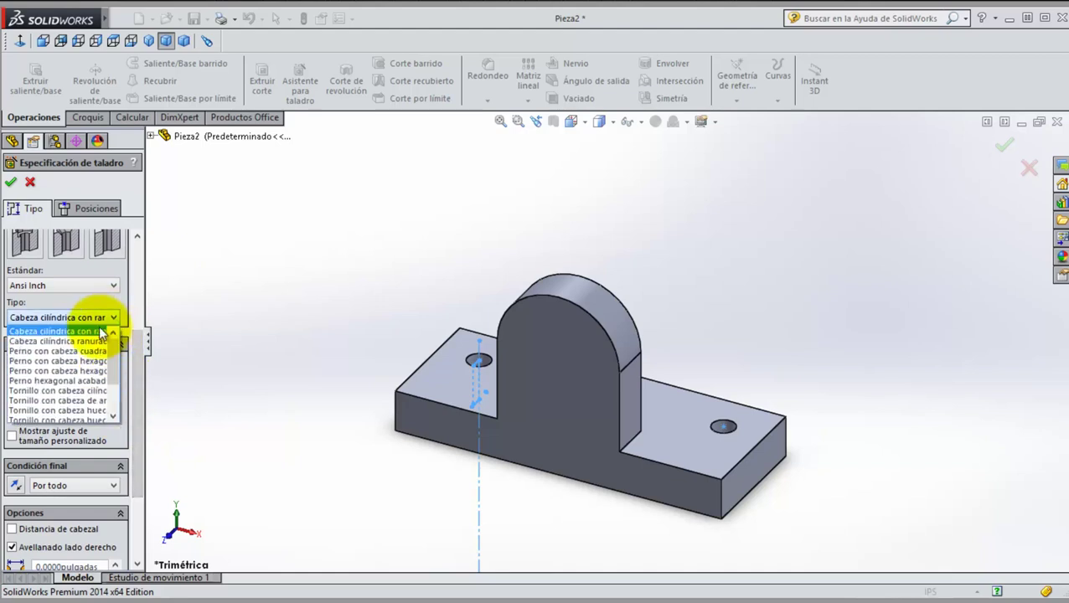
drag(115, 358, 110, 410)
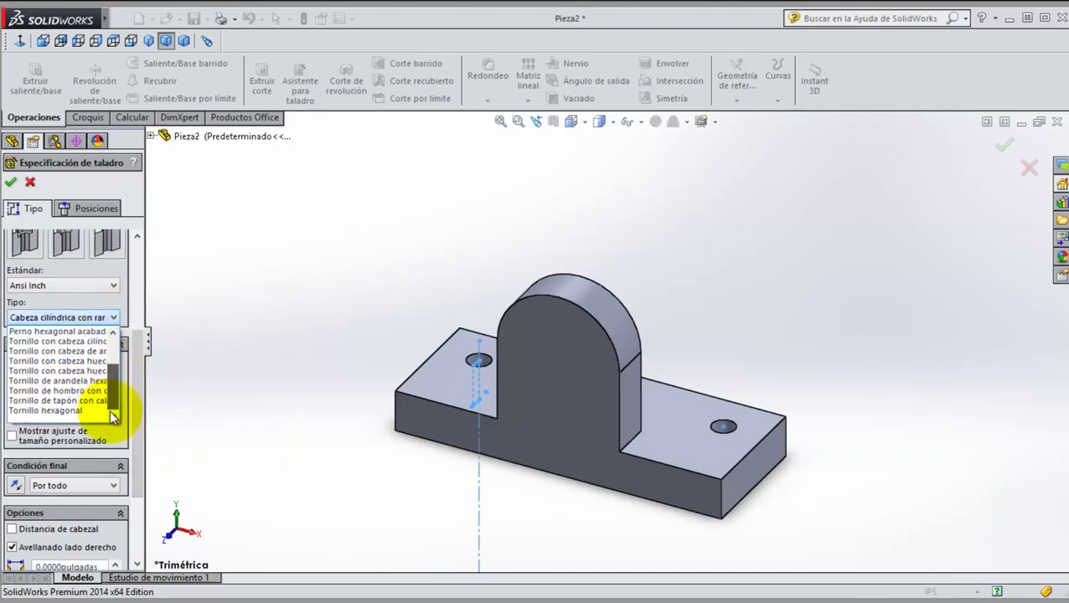
click(78, 410)
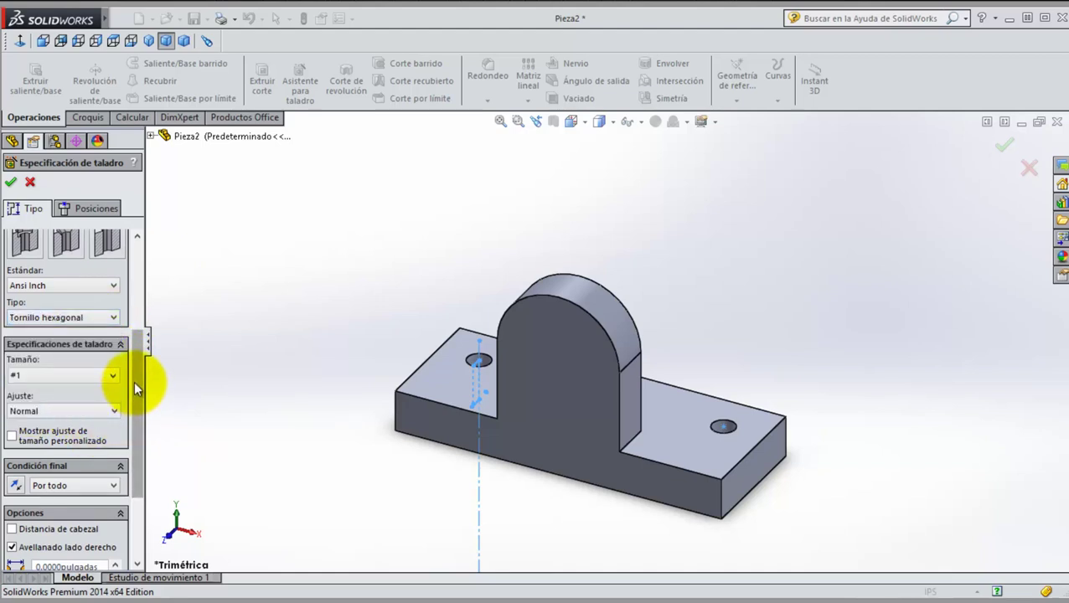
drag(134, 382, 135, 438)
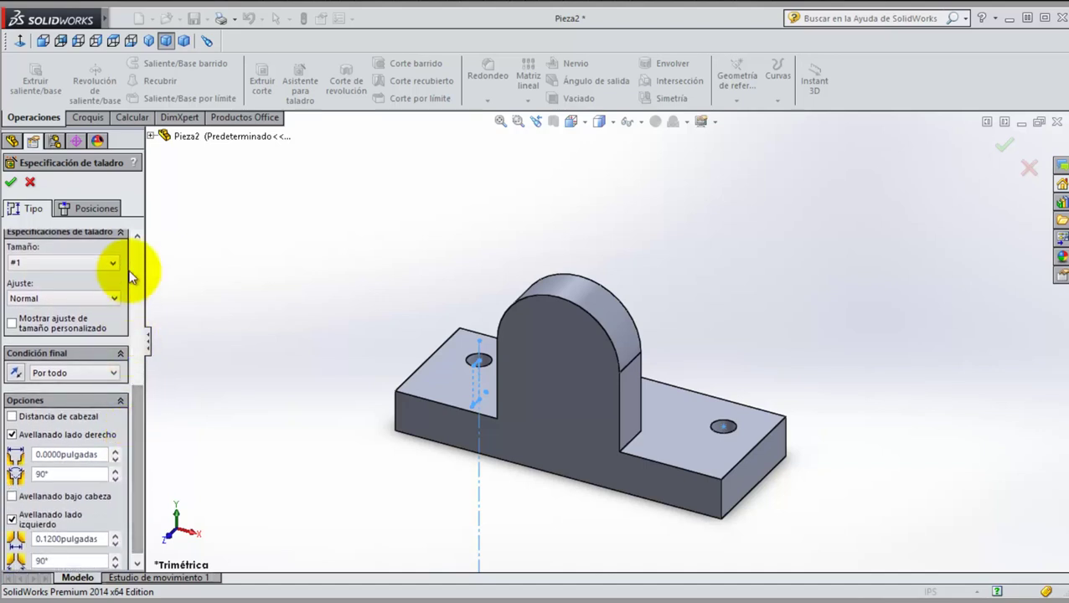
click(109, 265)
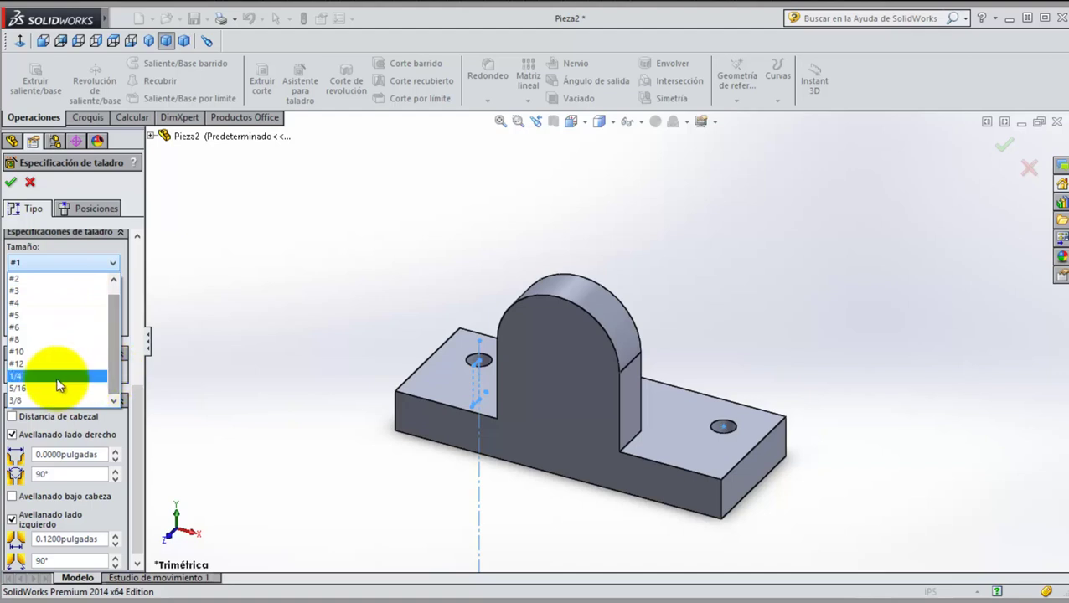
click(56, 376)
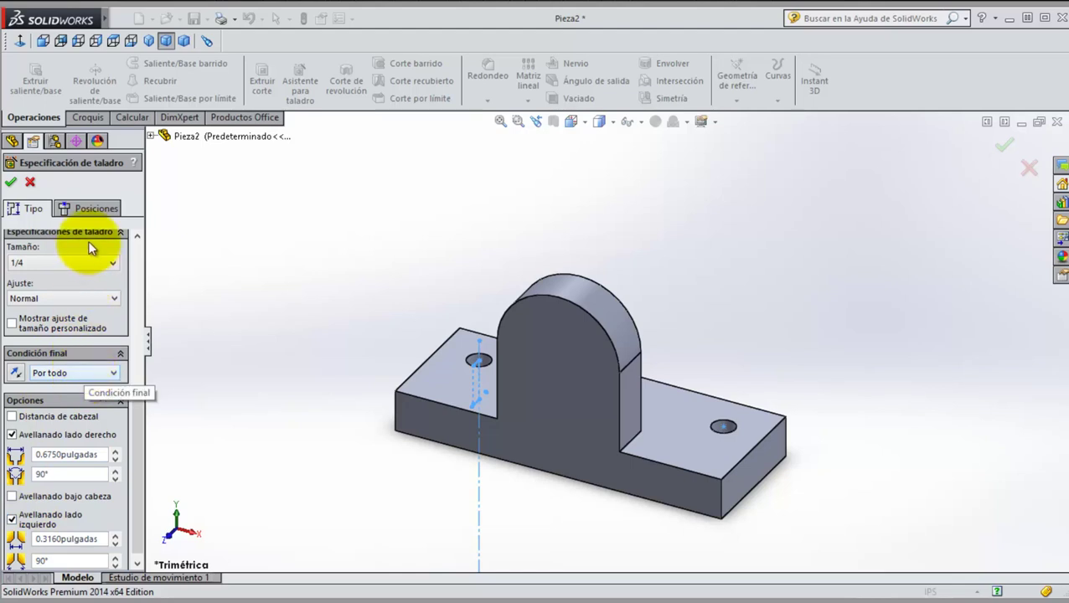
click(94, 207)
Step: Centre the 1/4 counterbored hole on the tab's arc centre and create it
click(59, 337)
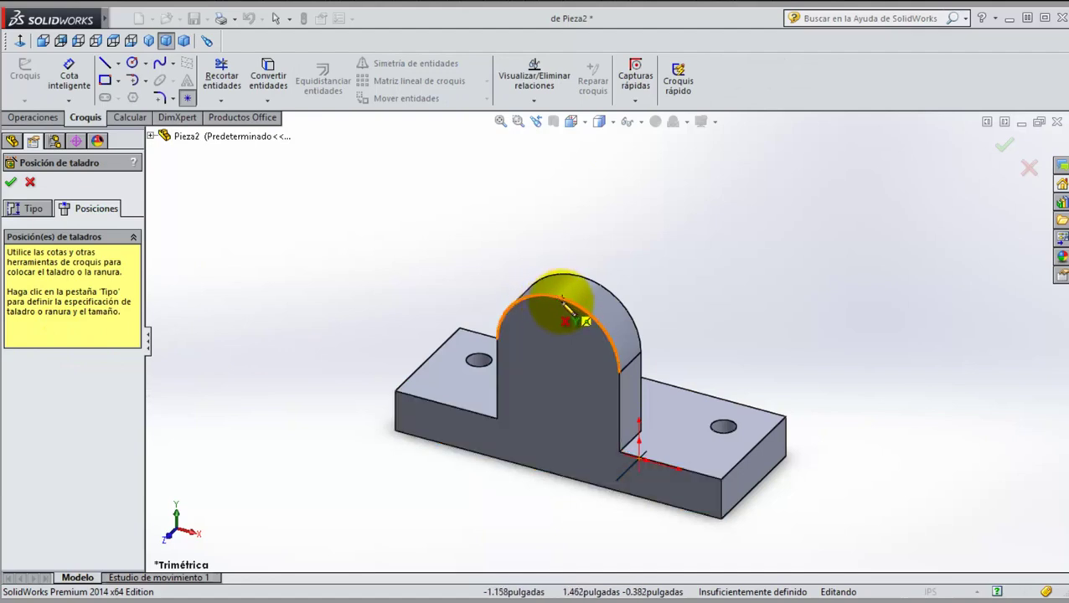
click(565, 361)
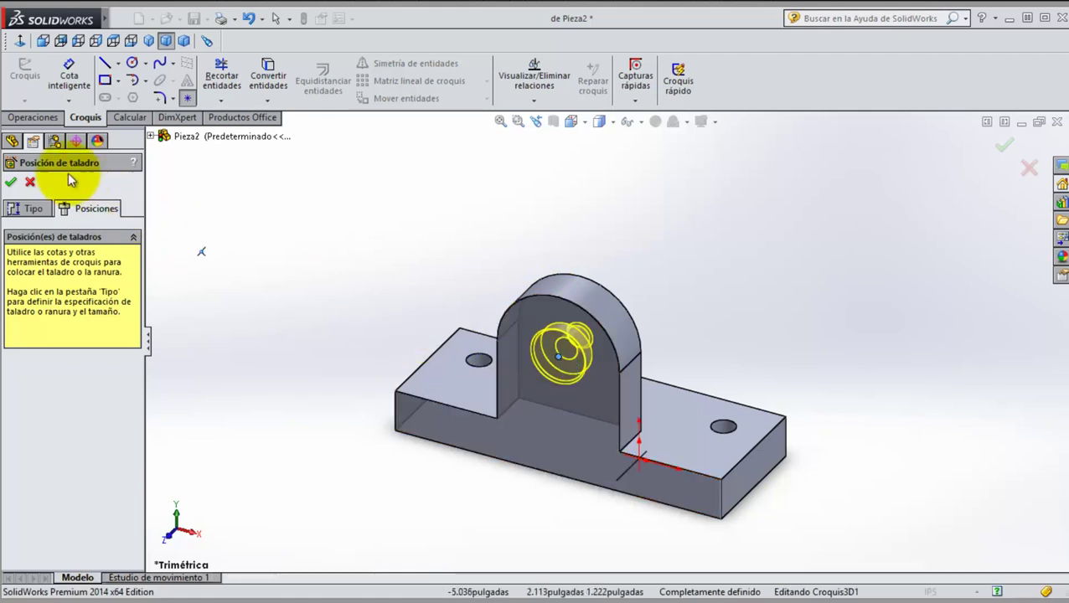
click(11, 184)
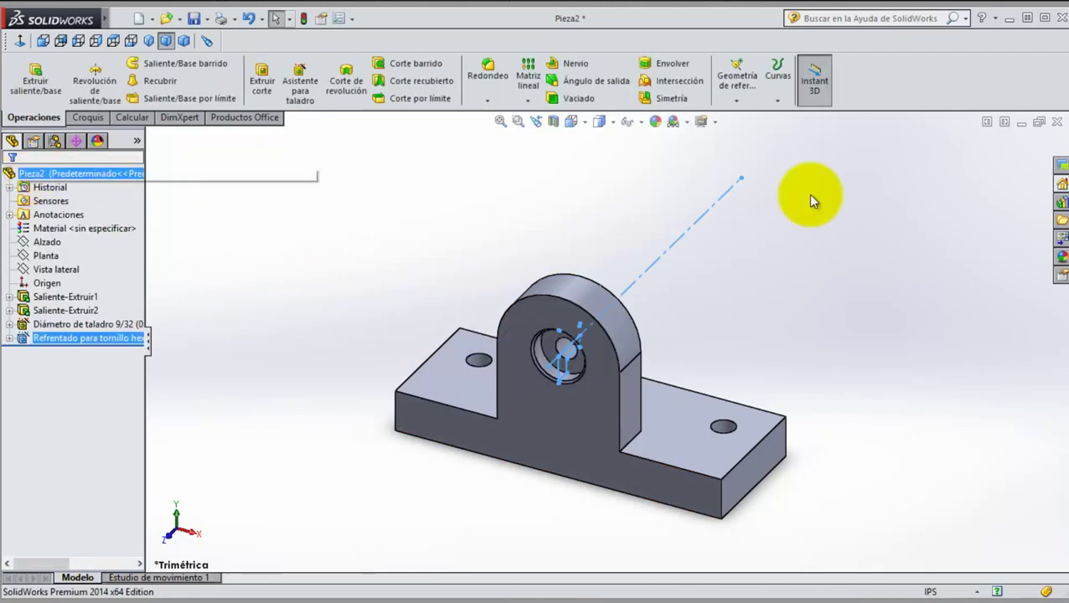
click(1012, 161)
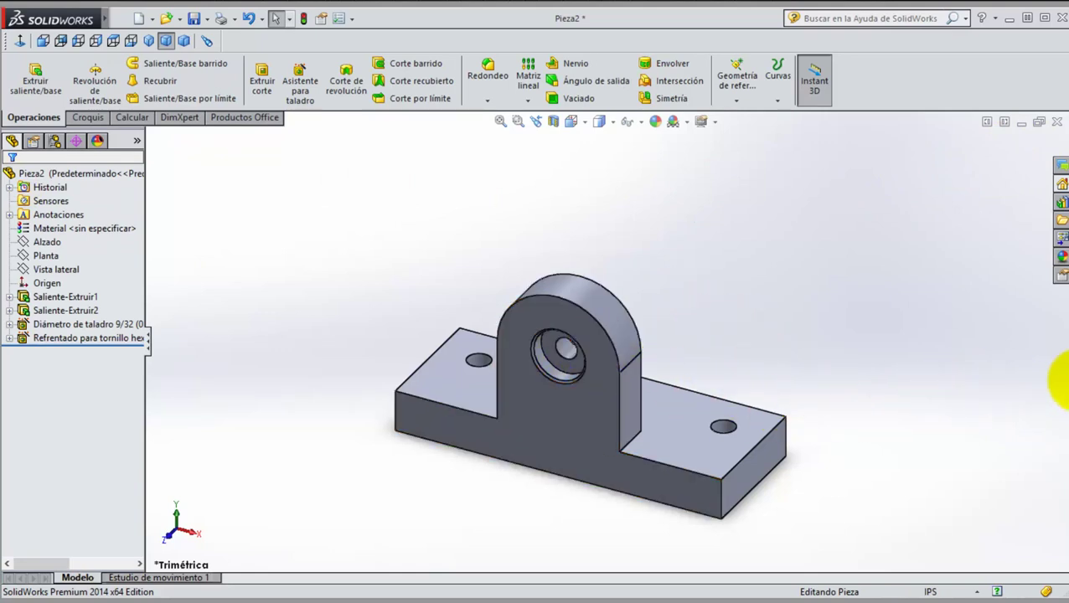
mouse_move(920, 397)
middle_down()
mouse_move(819, 445)
mouse_move(709, 515)
mouse_move(752, 537)
mouse_move(846, 488)
mouse_move(926, 465)
middle_up()
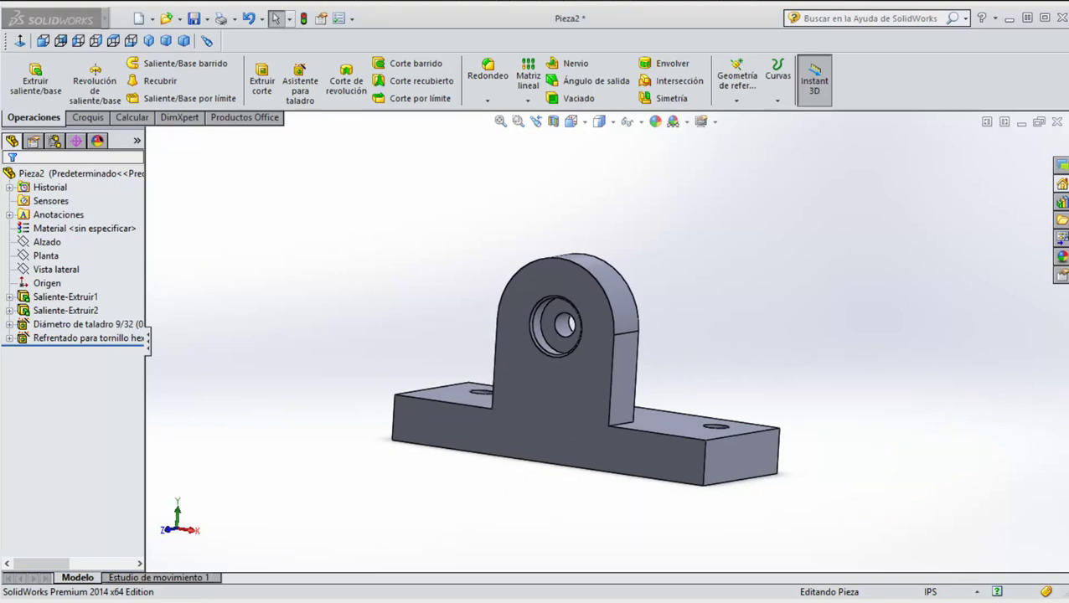
Step: Sketch a thin rectangle along the bottom edge of the front face, viewed normal to it
click(546, 410)
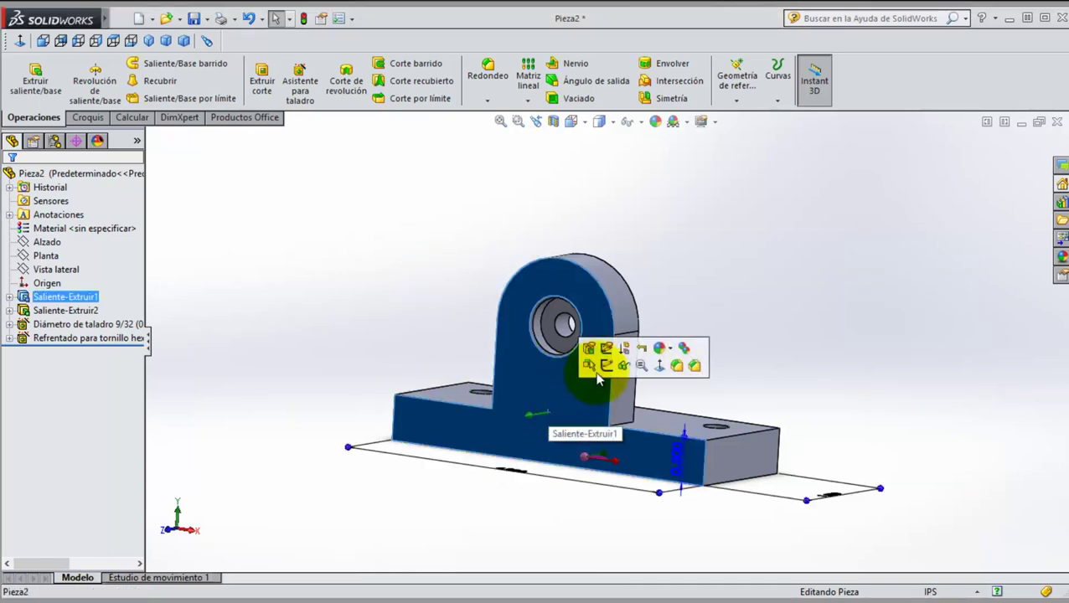
click(659, 365)
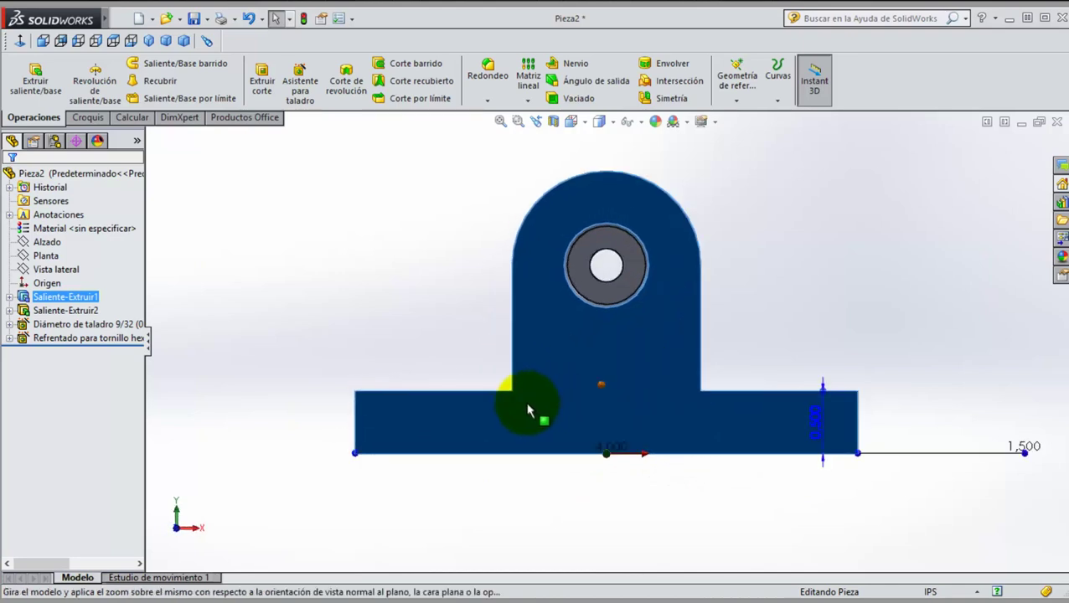
click(87, 117)
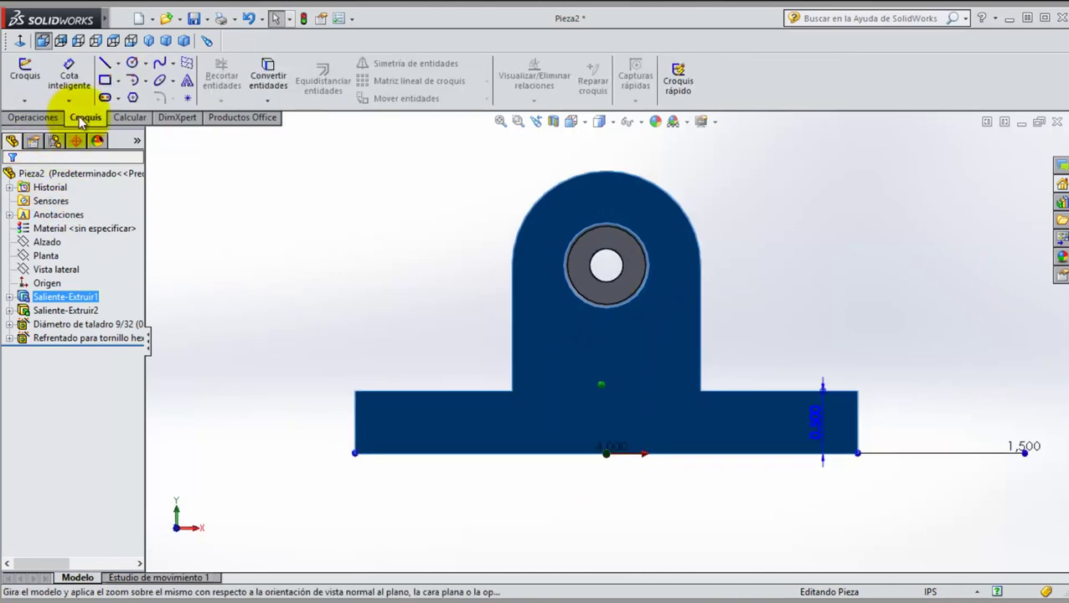
click(105, 81)
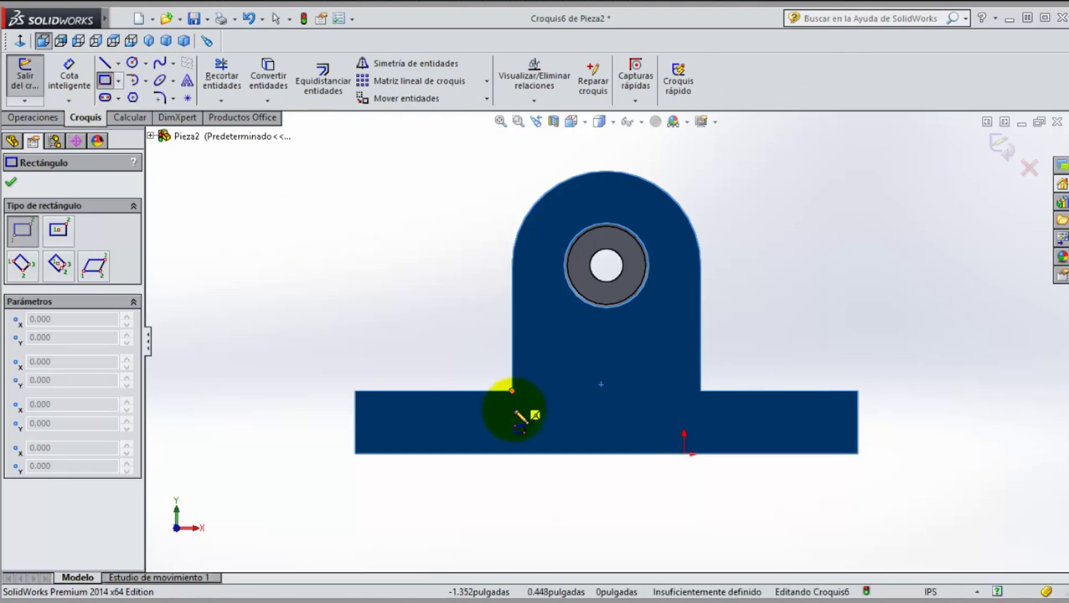
click(513, 454)
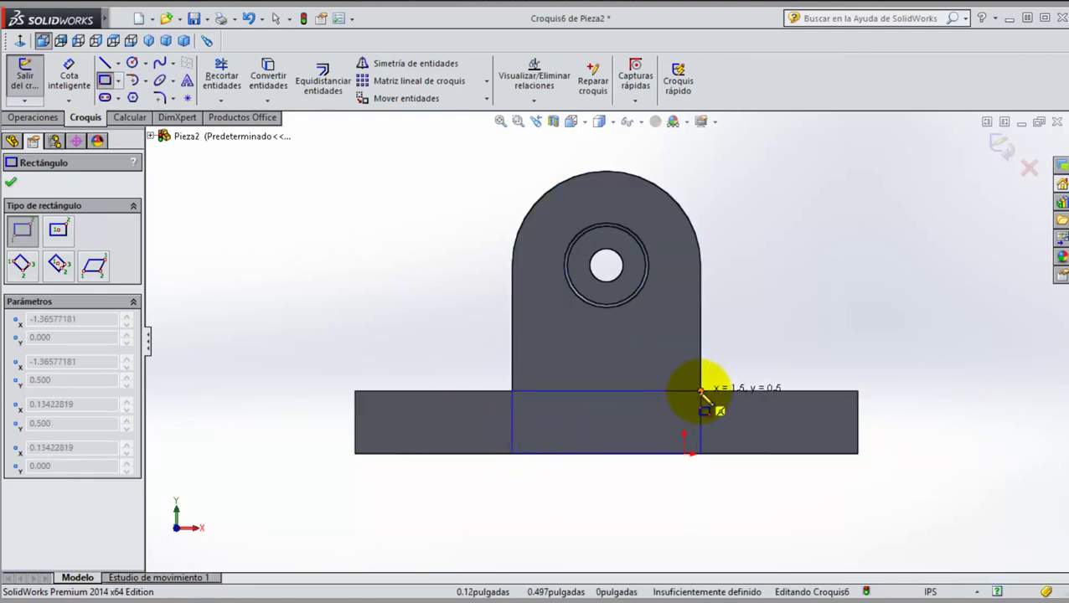
click(701, 429)
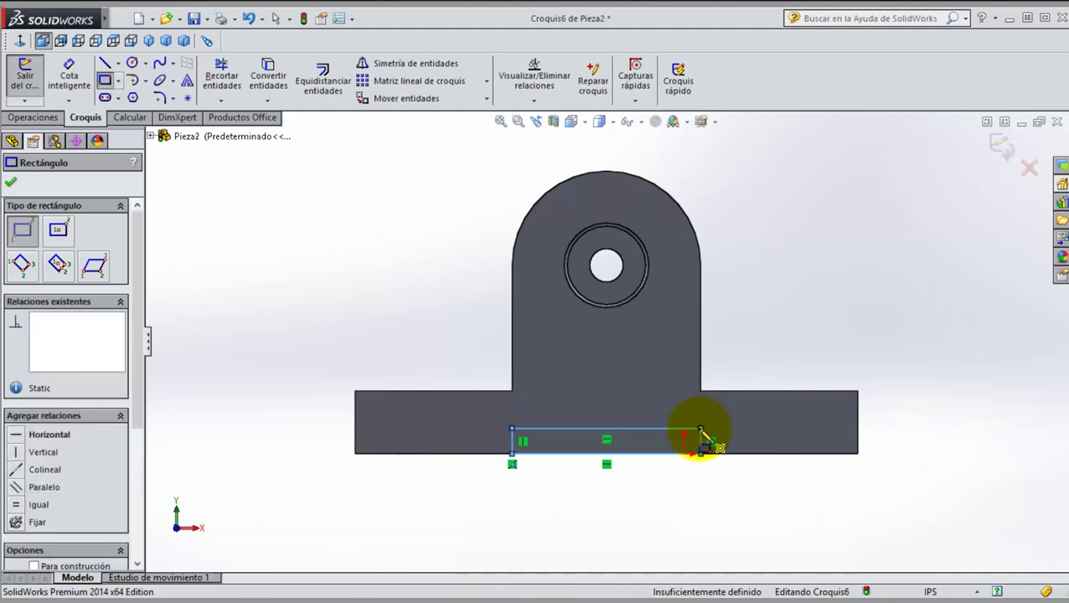
Step: Dimension the rectangle's height to 0.125 inches
click(74, 81)
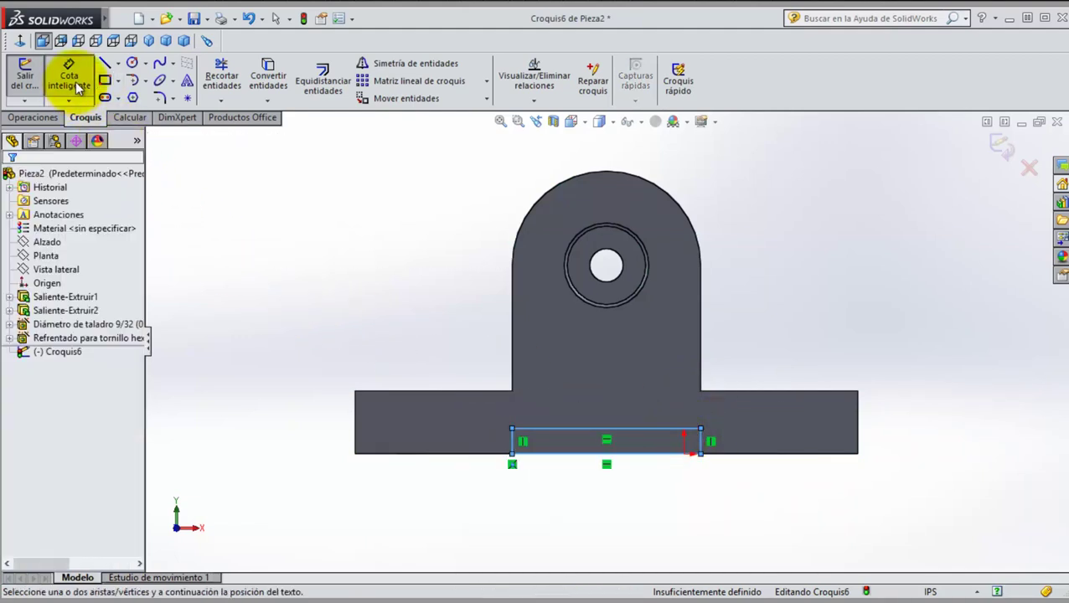
click(704, 444)
click(946, 446)
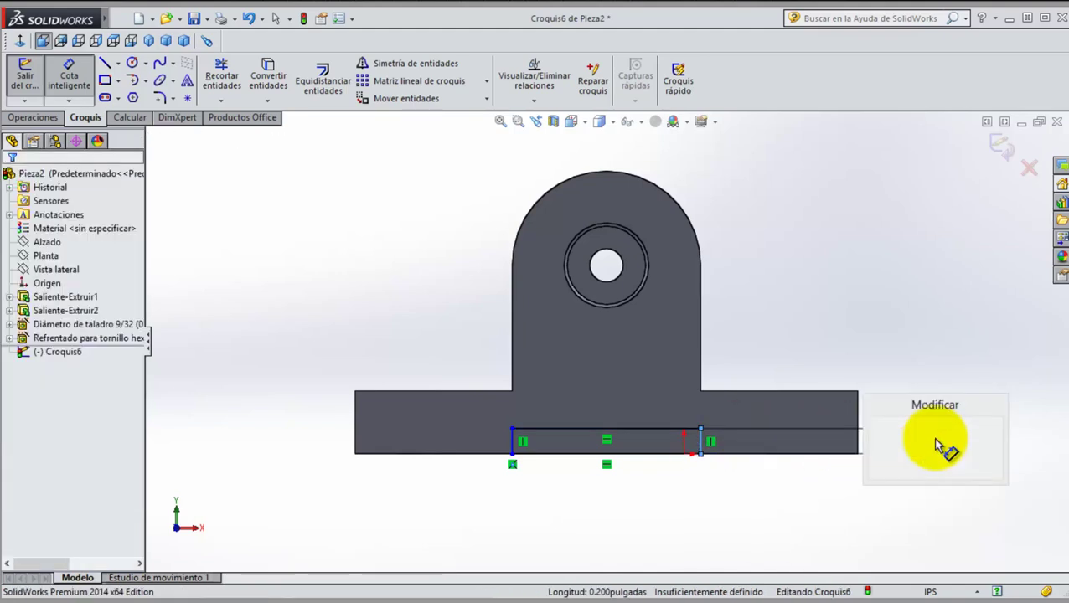
text(0.125)
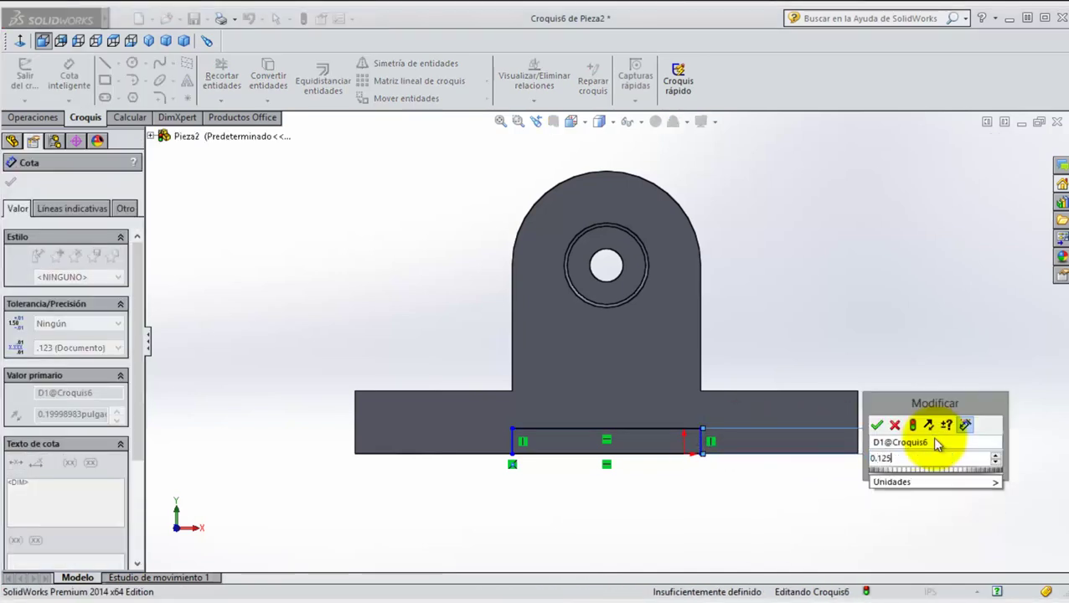
key(Return)
click(937, 435)
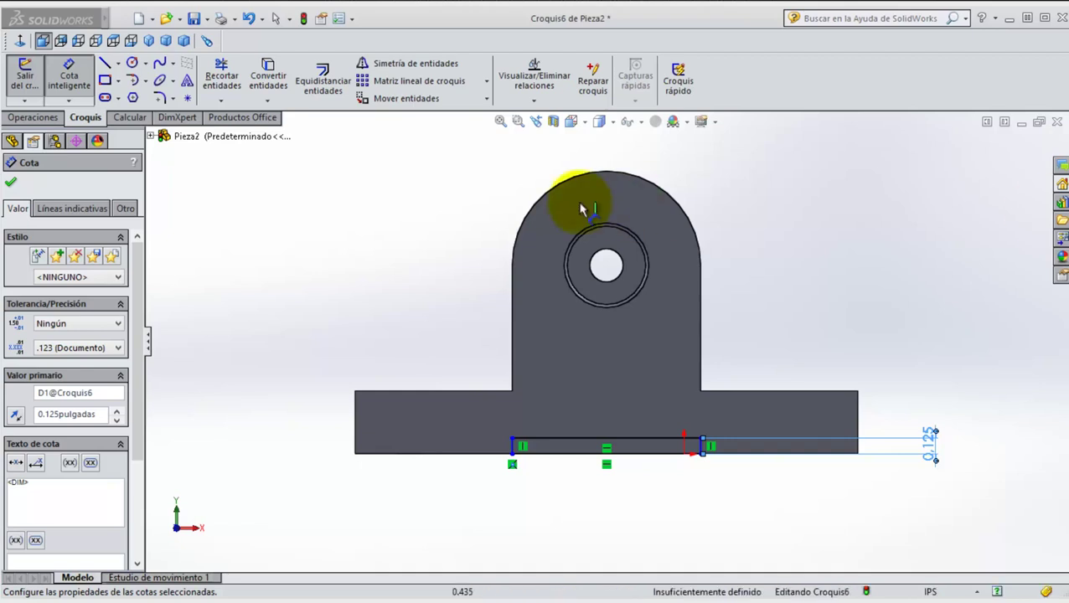
click(34, 118)
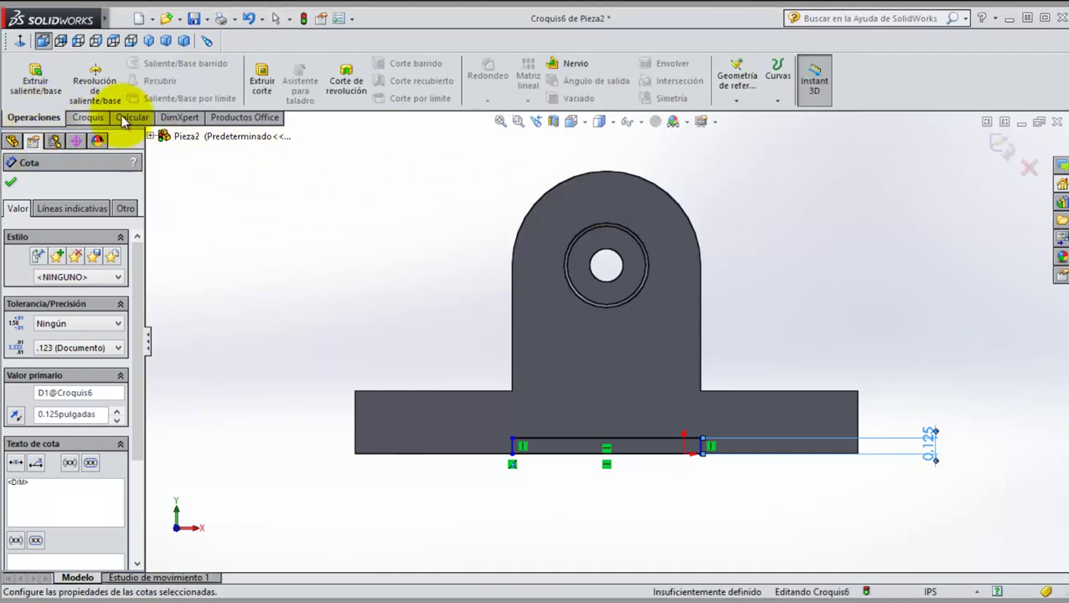
Step: Extrude-cut the rectangle Through All to form the bottom slot, then orbit to inspect it
click(264, 81)
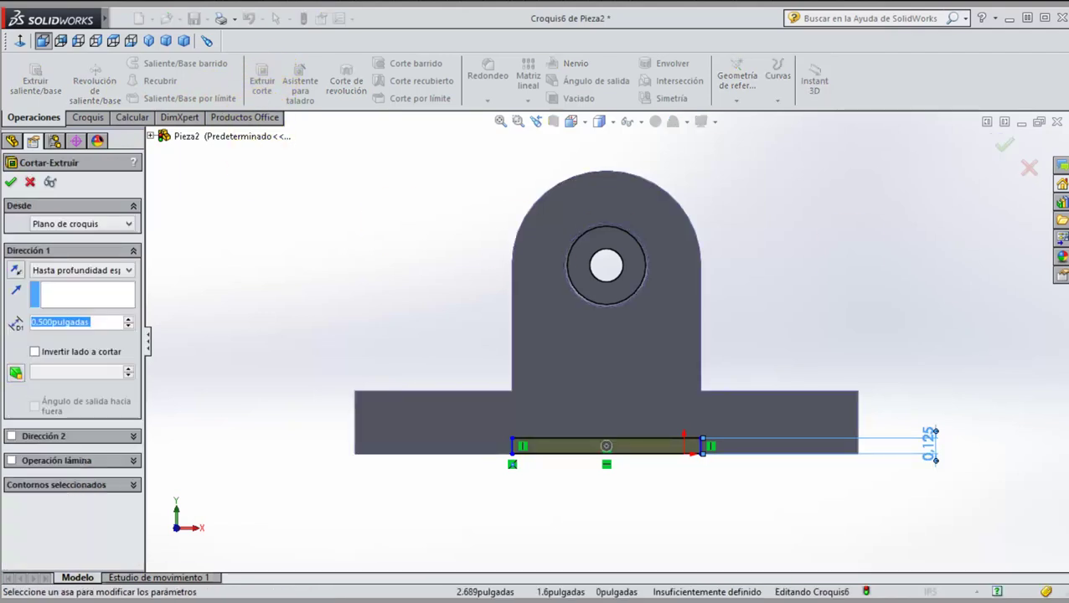
click(125, 276)
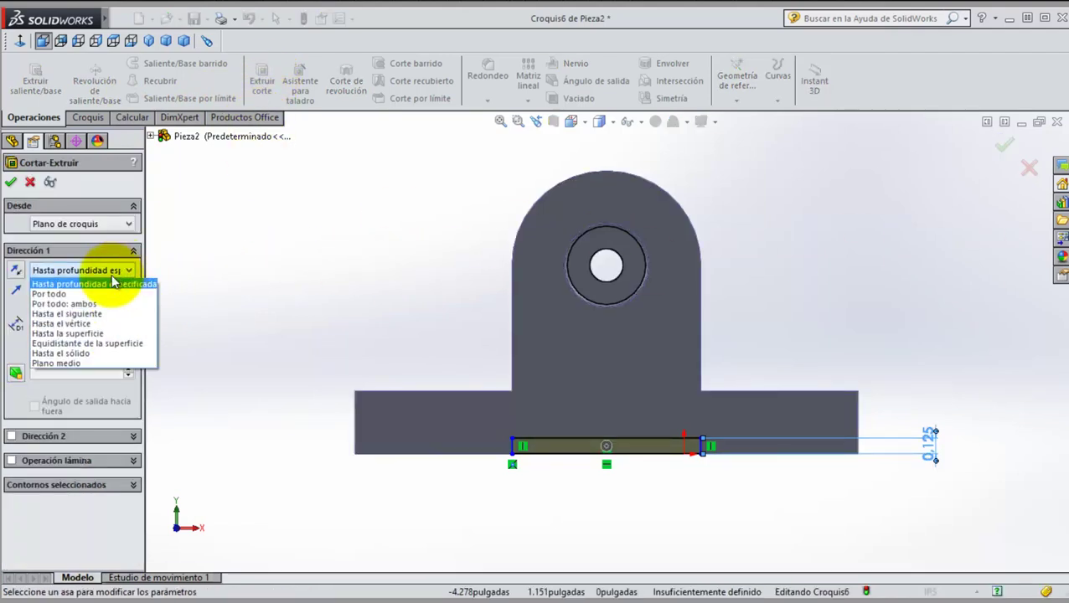
click(94, 294)
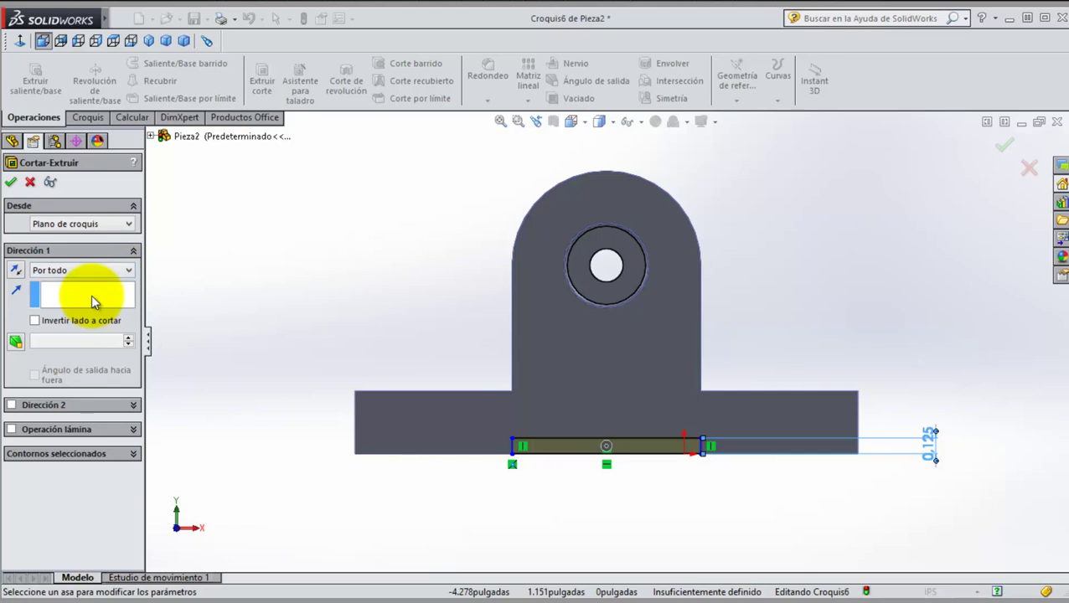
click(170, 41)
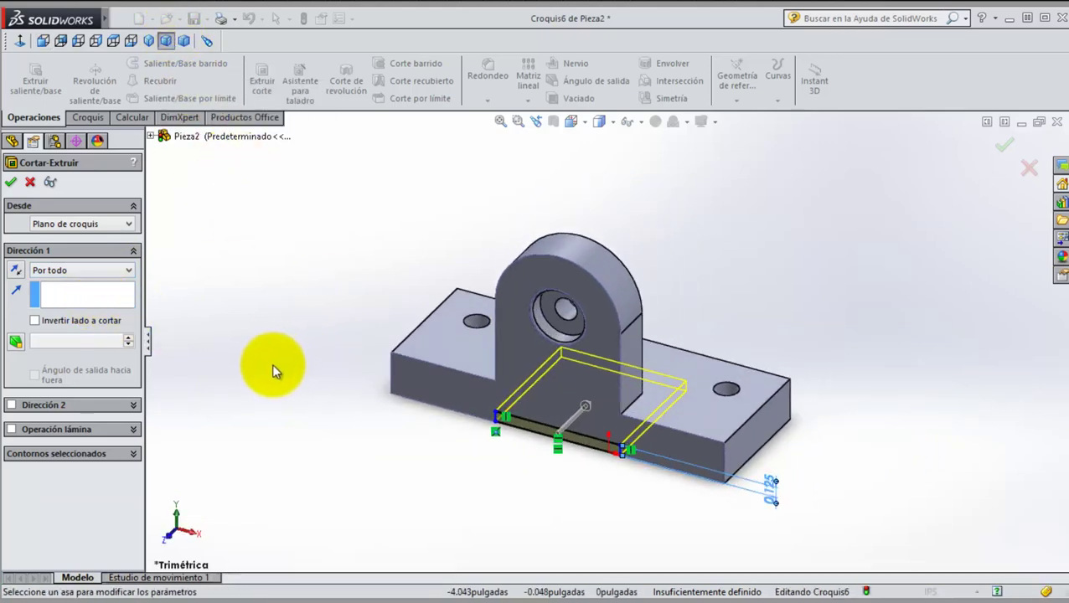
click(12, 182)
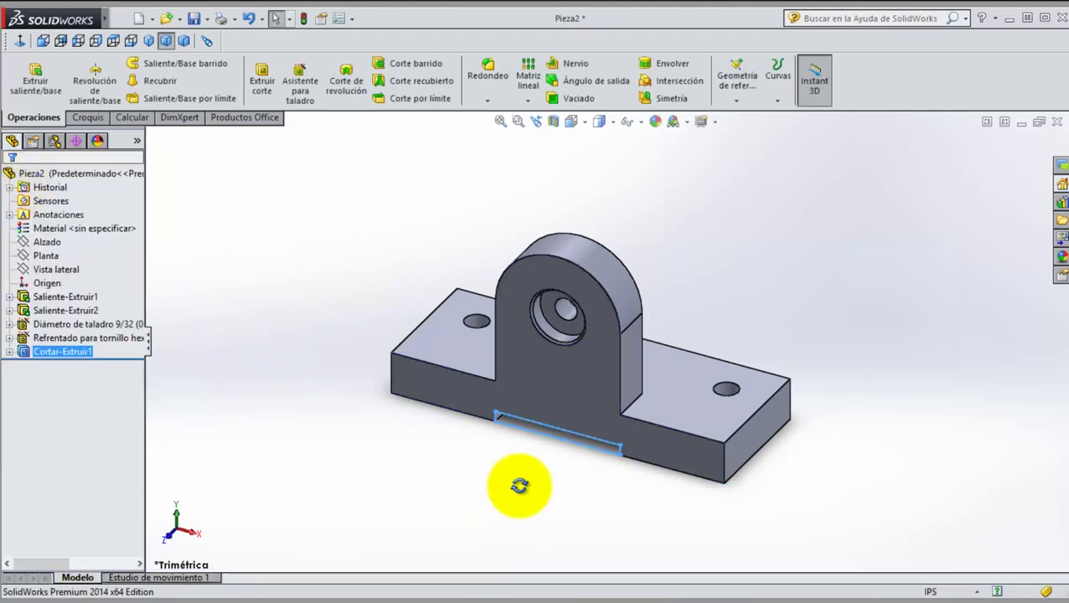
mouse_move(519, 486)
middle_down()
mouse_move(602, 377)
mouse_move(639, 291)
mouse_move(701, 260)
mouse_move(769, 248)
mouse_move(716, 358)
mouse_move(606, 429)
mouse_move(558, 526)
mouse_move(593, 555)
mouse_move(509, 453)
mouse_move(449, 449)
middle_up()
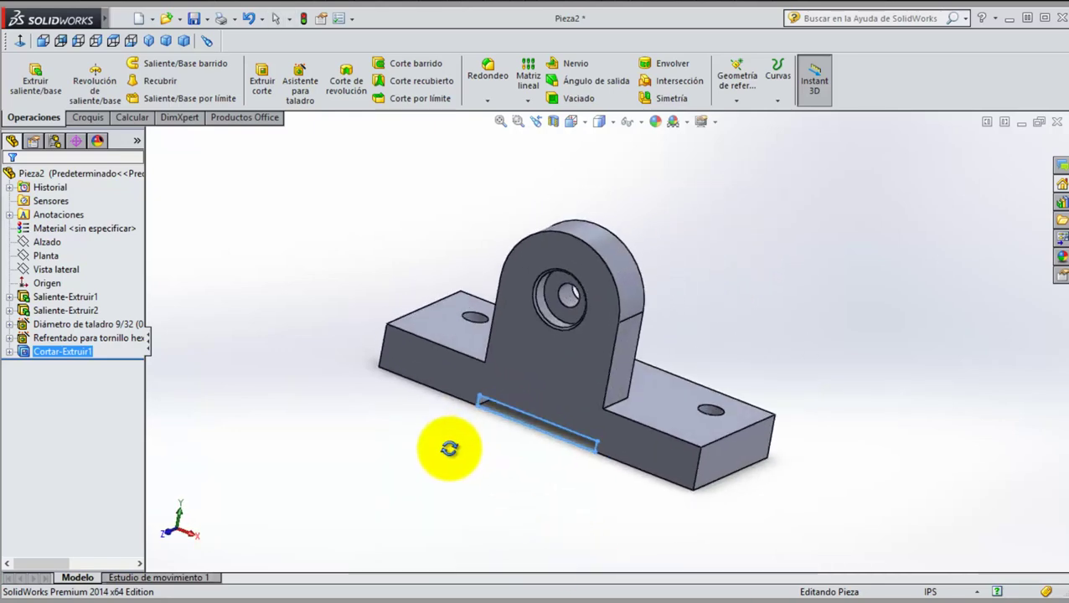
click(276, 17)
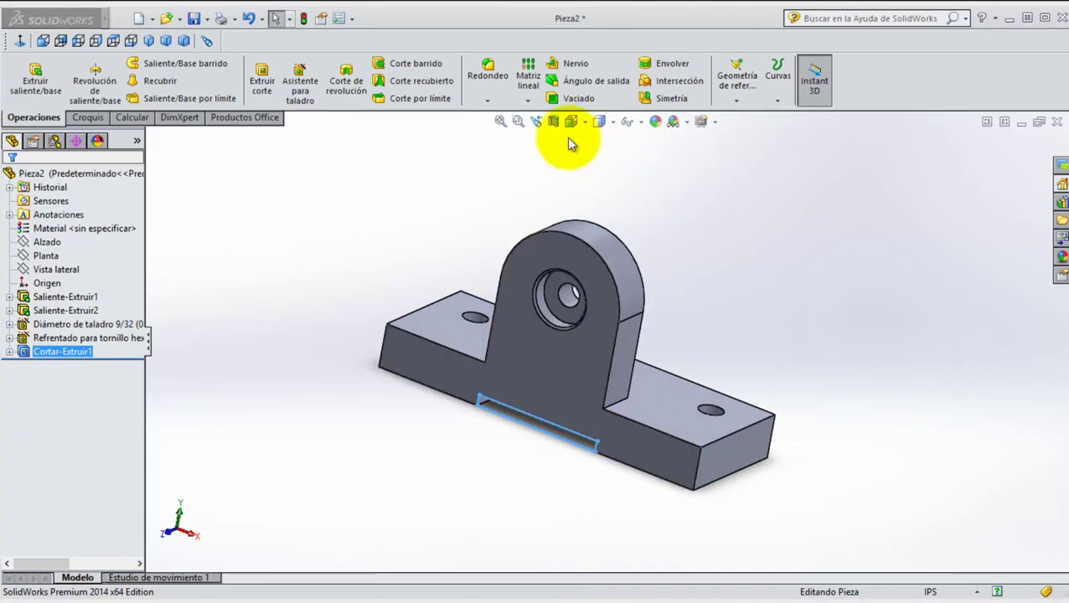
Step: Fillet the base plate's four vertical corner edges with a 0.25-inch radius
click(496, 75)
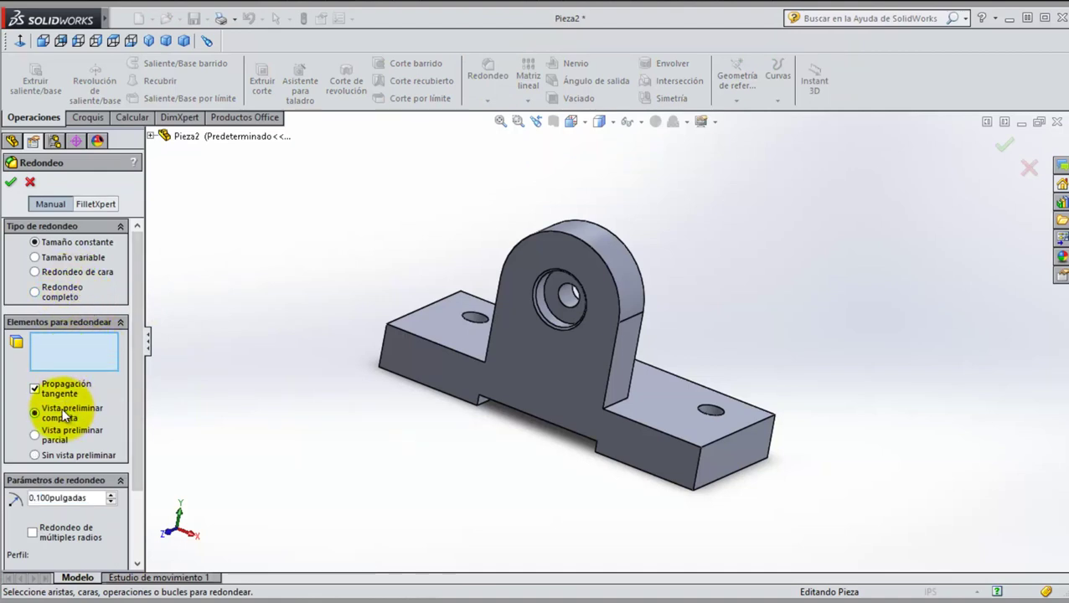
drag(90, 500, 23, 500)
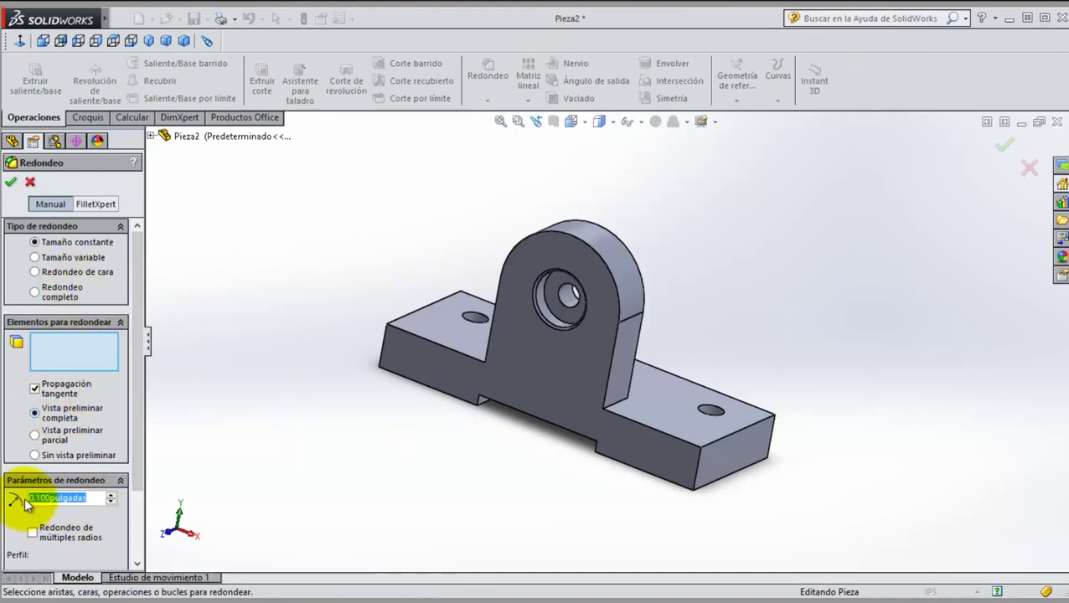
text(0)
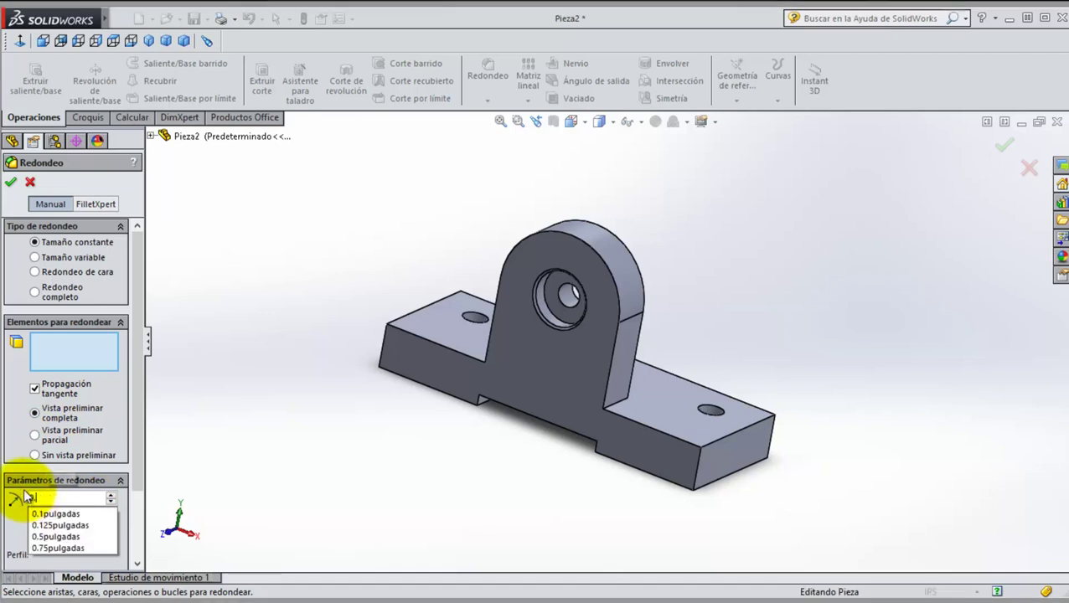
text(.25)
key(Return)
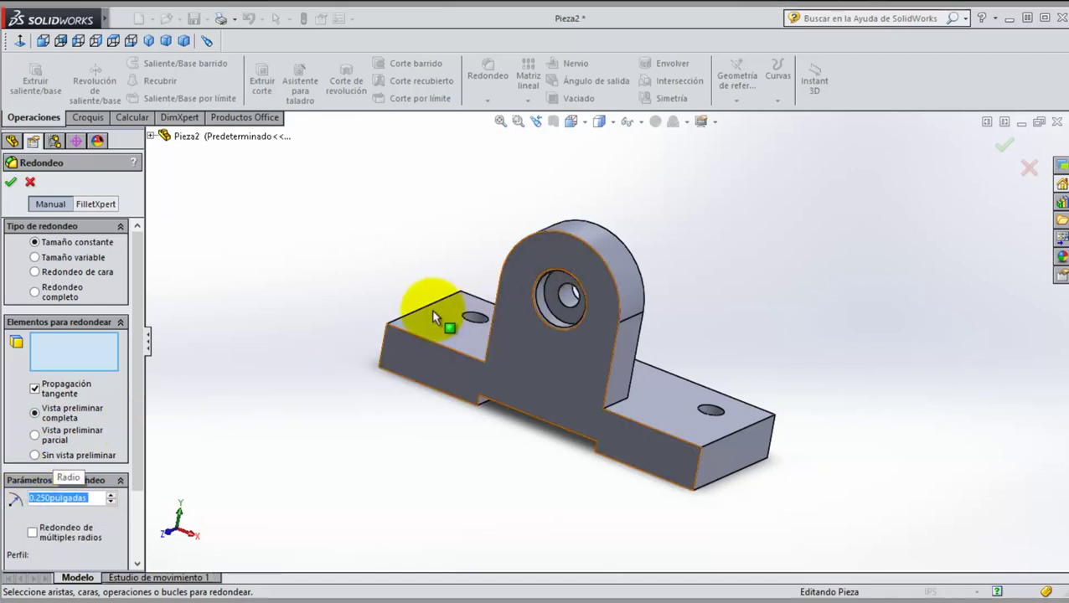
click(387, 348)
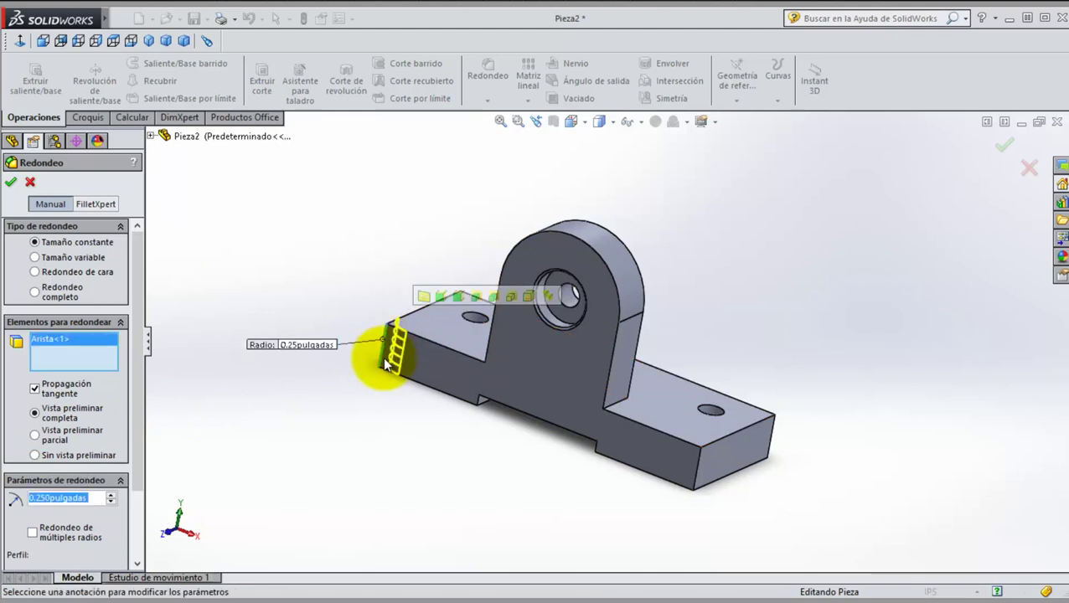
click(697, 476)
middle_drag(402, 482, 473, 507)
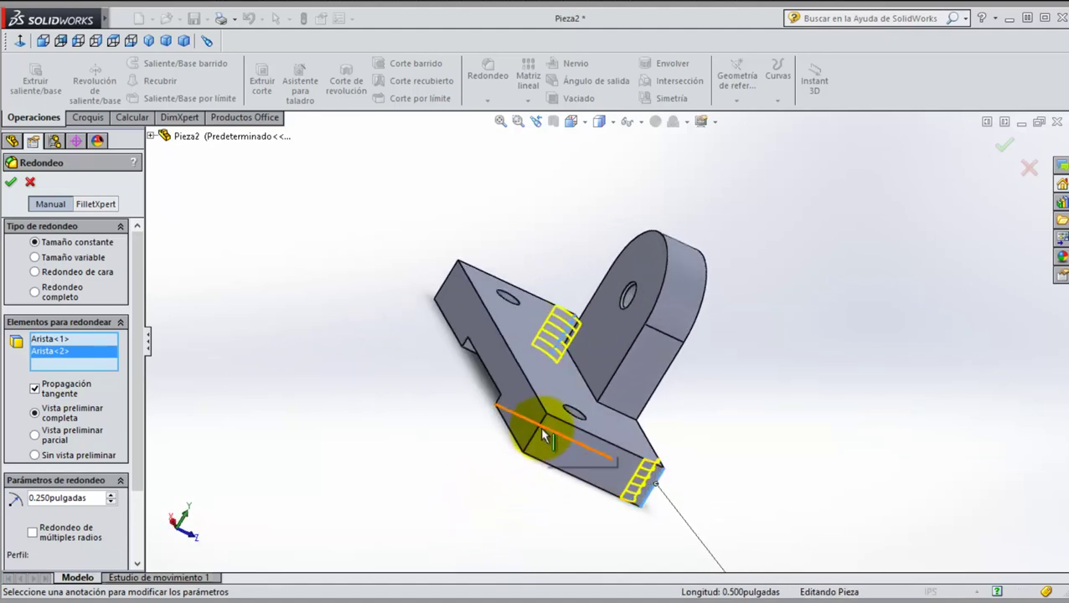
click(546, 436)
mouse_move(377, 370)
middle_down()
mouse_move(337, 262)
mouse_move(259, 210)
mouse_move(592, 461)
middle_up()
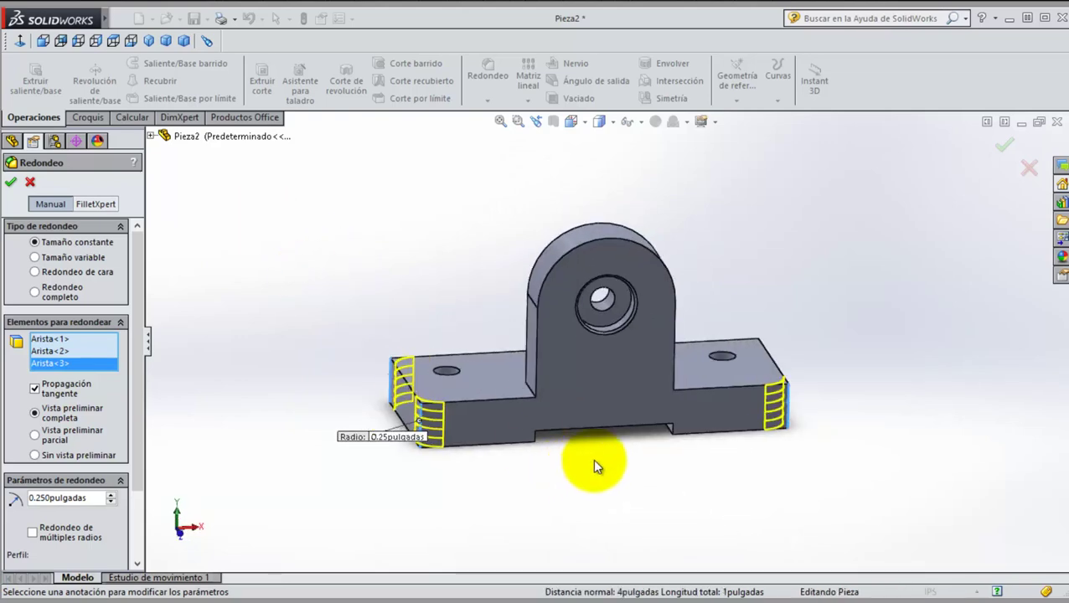
middle_drag(716, 485, 589, 537)
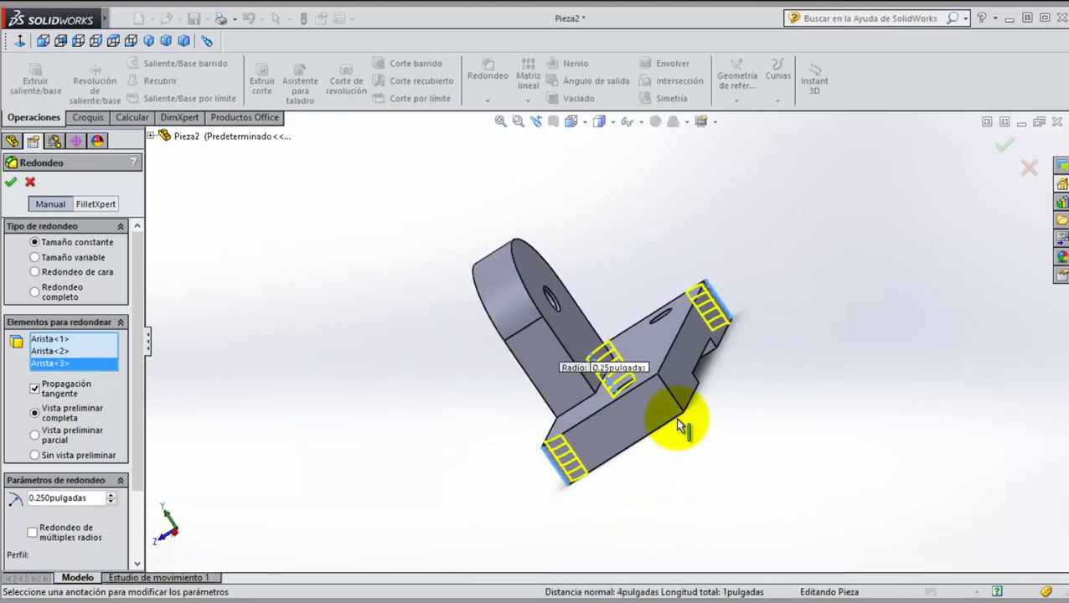
click(668, 397)
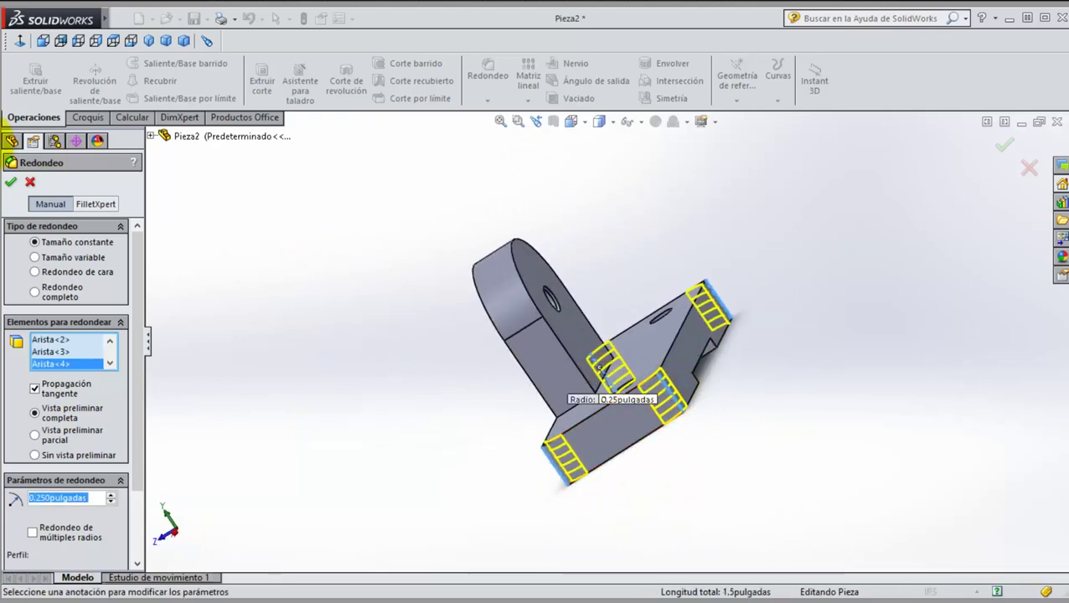
click(22, 181)
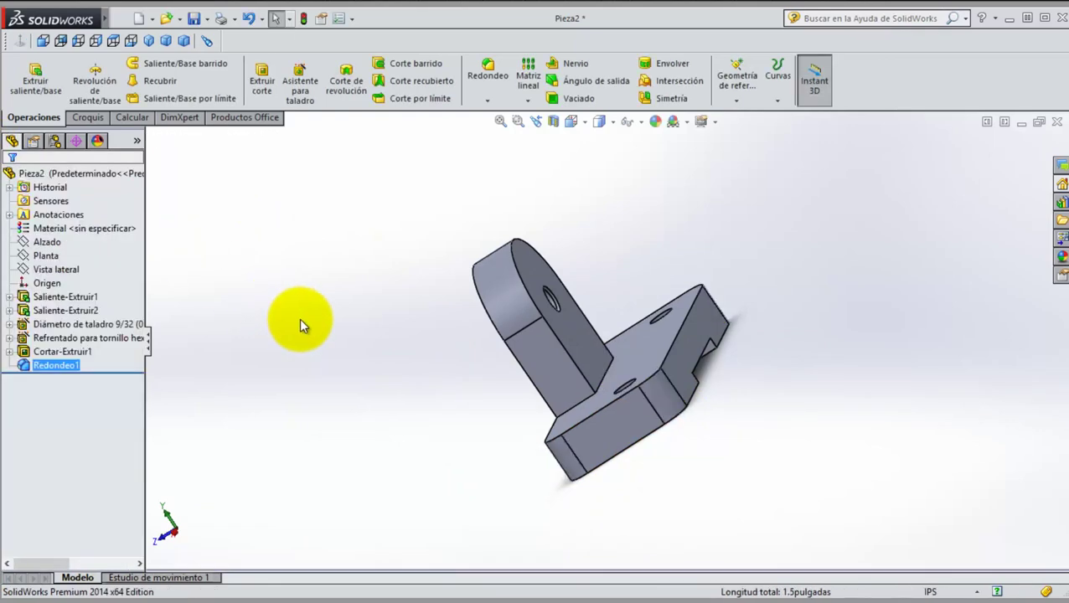
mouse_move(406, 367)
middle_down()
mouse_move(464, 380)
mouse_move(556, 429)
mouse_move(369, 315)
mouse_move(298, 286)
mouse_move(284, 234)
mouse_move(295, 224)
middle_up()
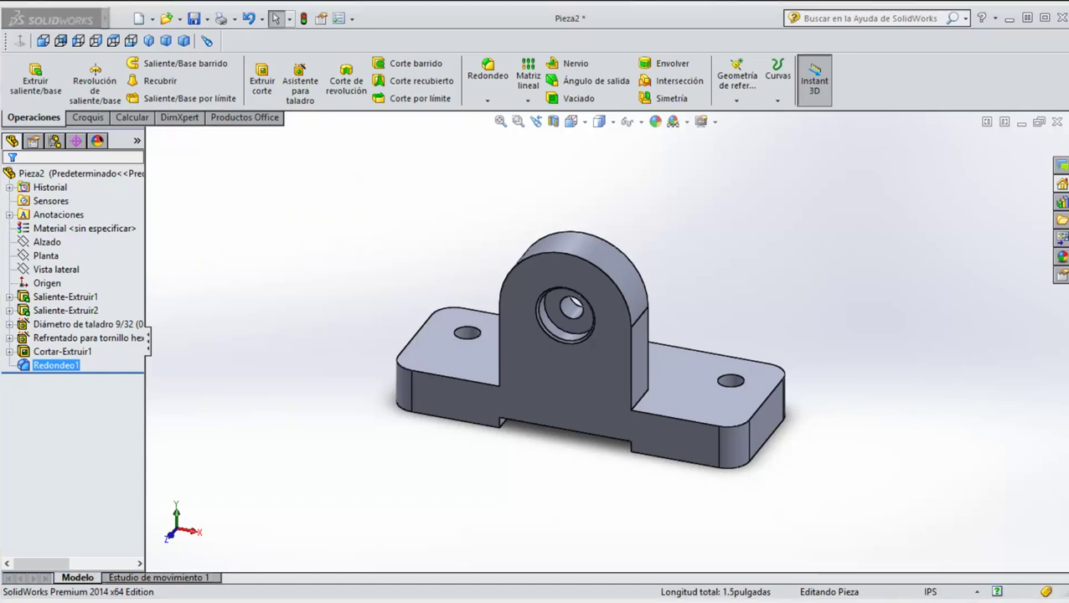
Step: Start a 0.125-inch fillet and select the base plate's top edge
click(503, 74)
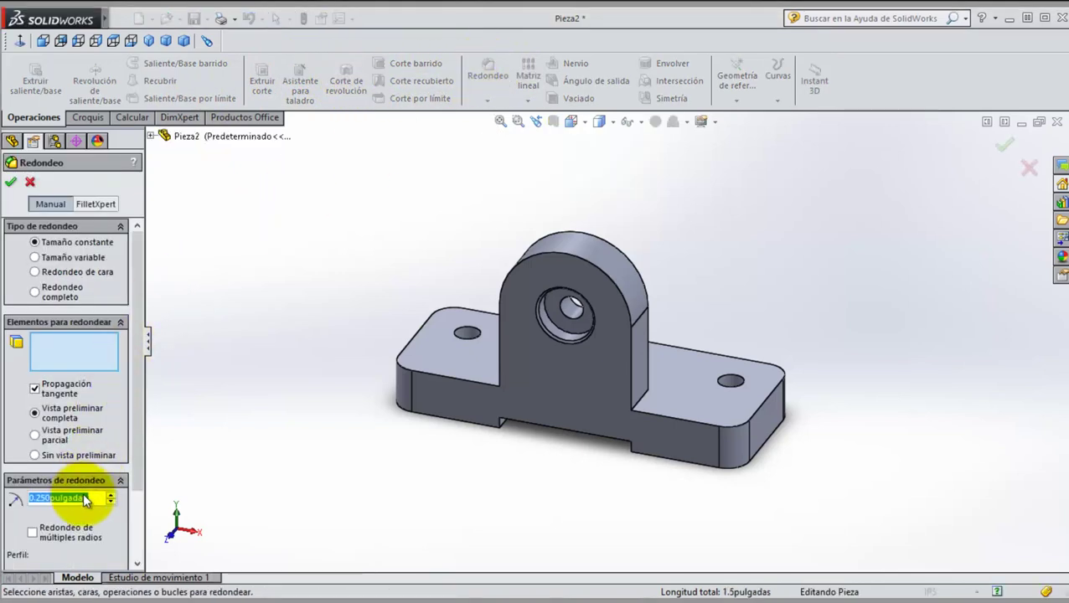
double_click(87, 499)
text(0.125)
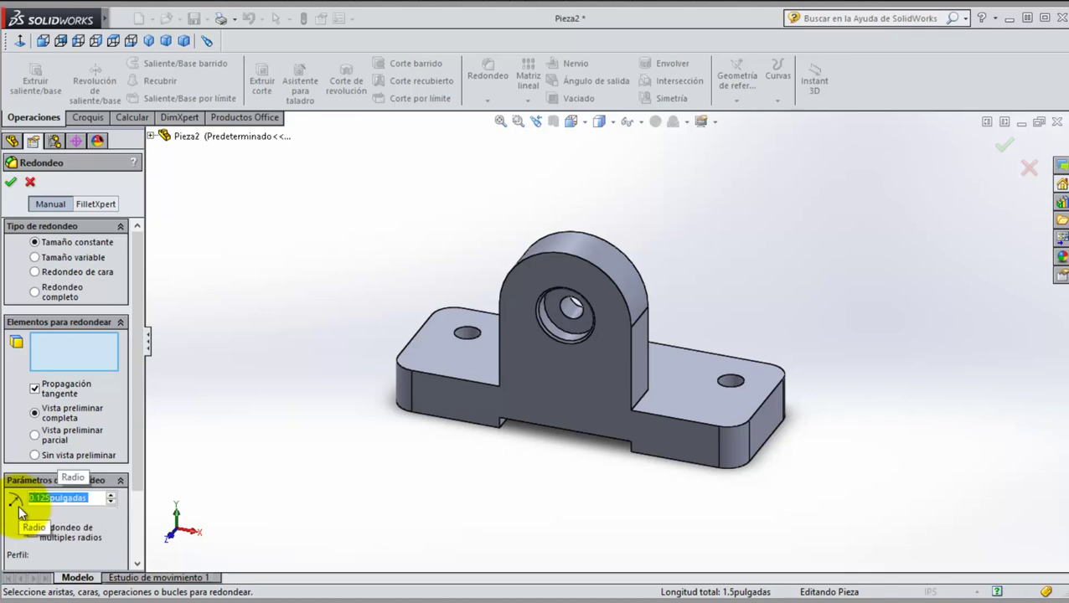
key(Return)
click(444, 379)
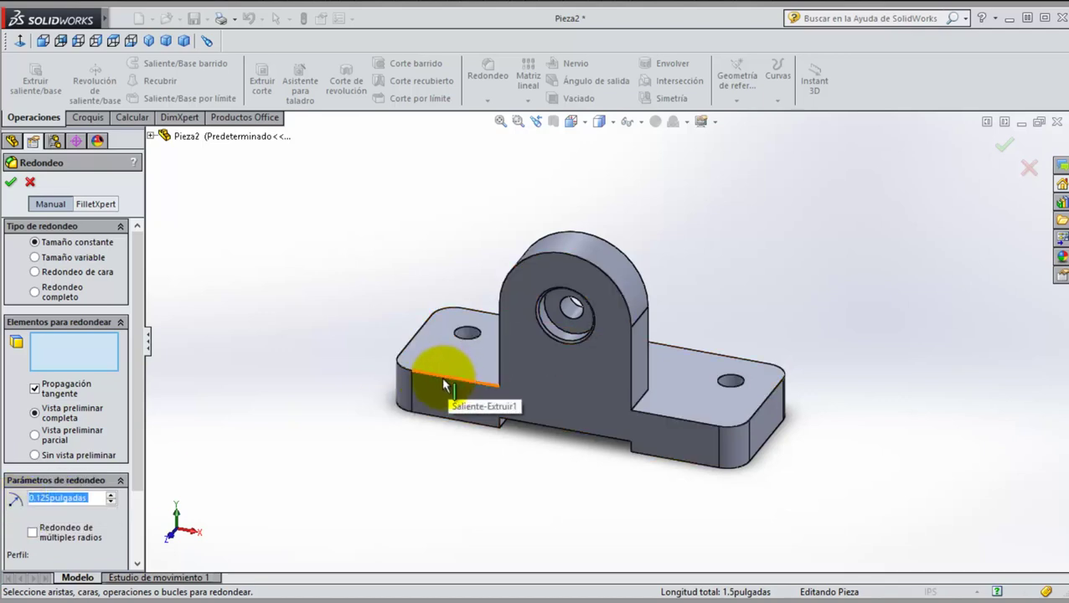
click(442, 379)
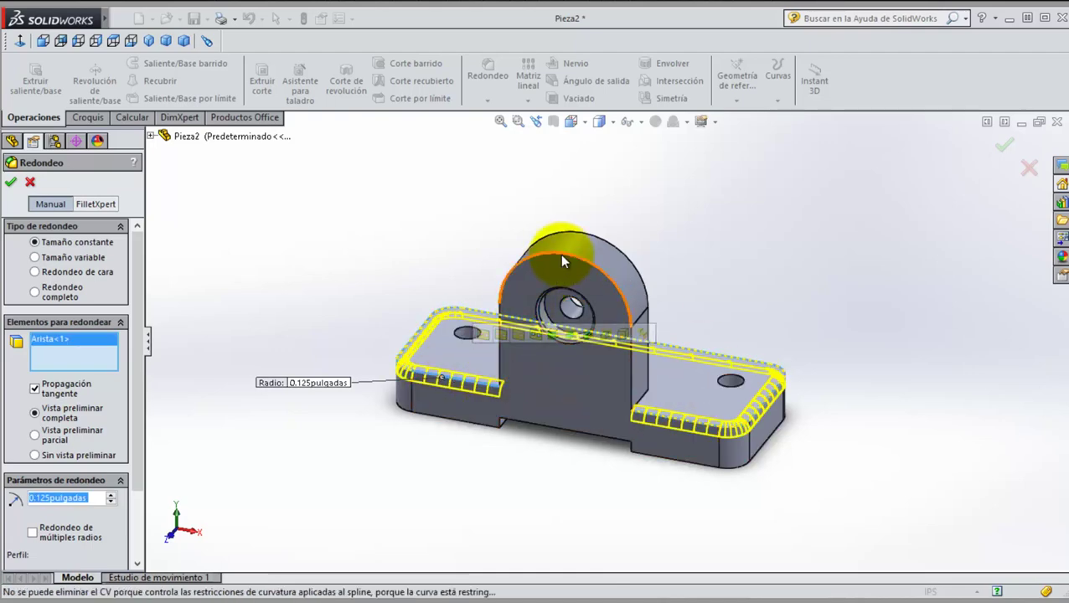
Step: Add the tab's arched edges and base edges, then apply the 0.125 fillet
click(561, 254)
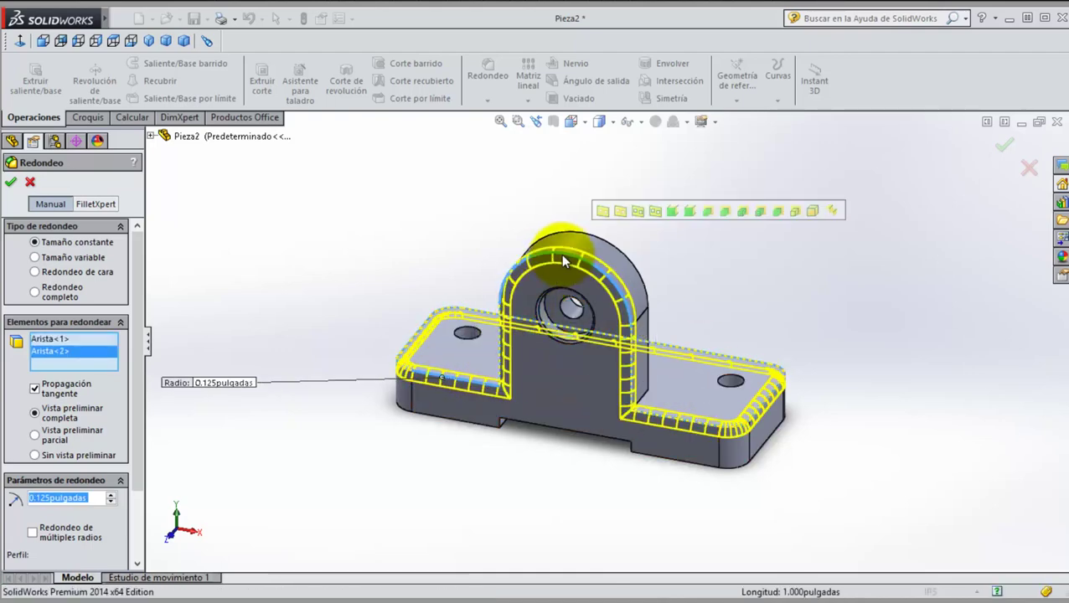
click(645, 289)
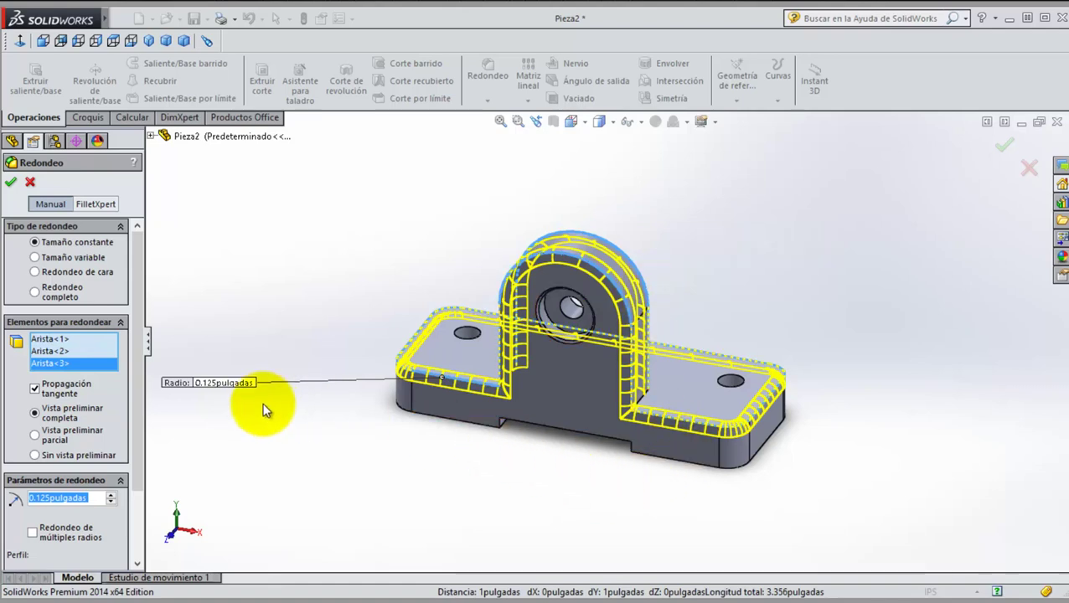
click(506, 417)
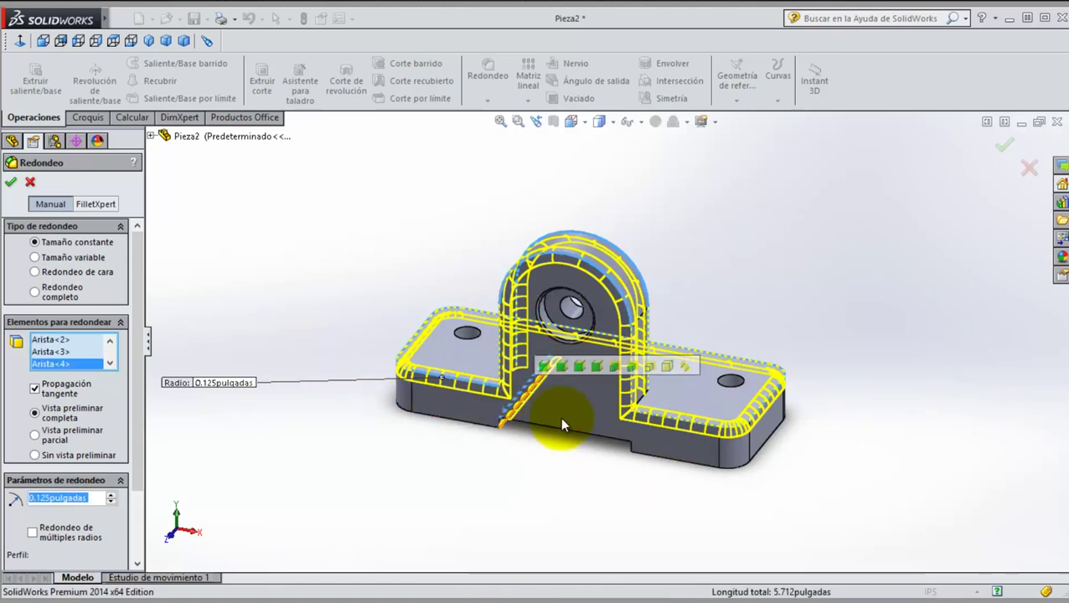
click(632, 447)
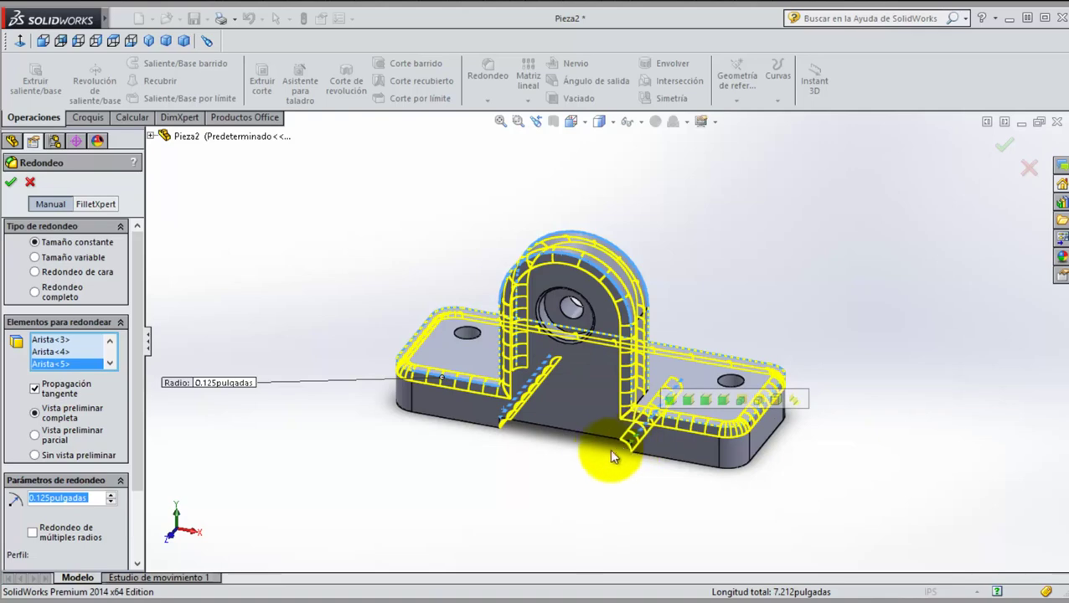
middle_drag(601, 460, 570, 544)
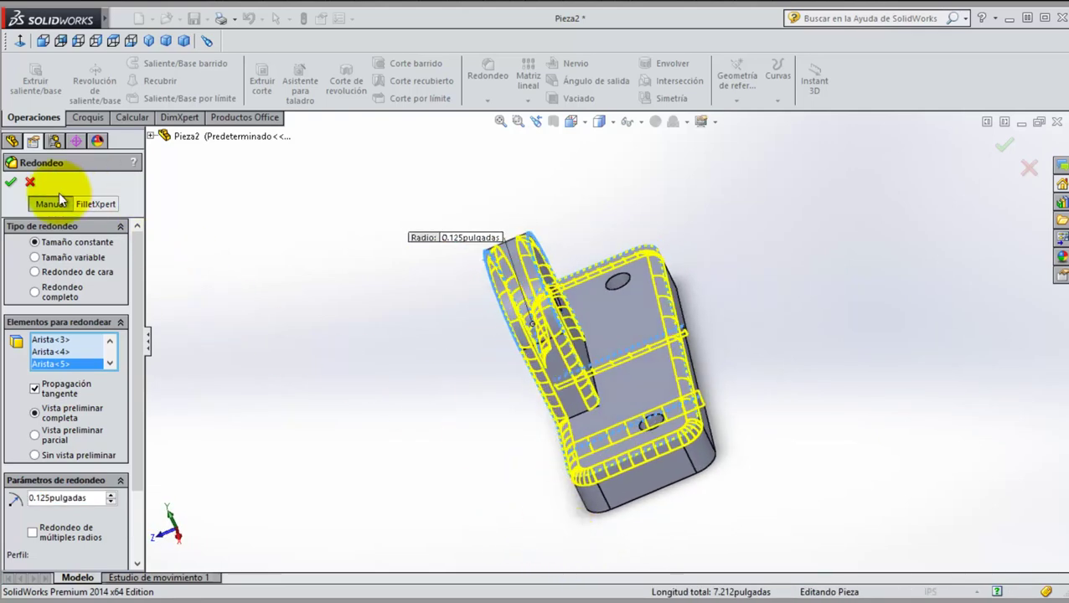
click(10, 182)
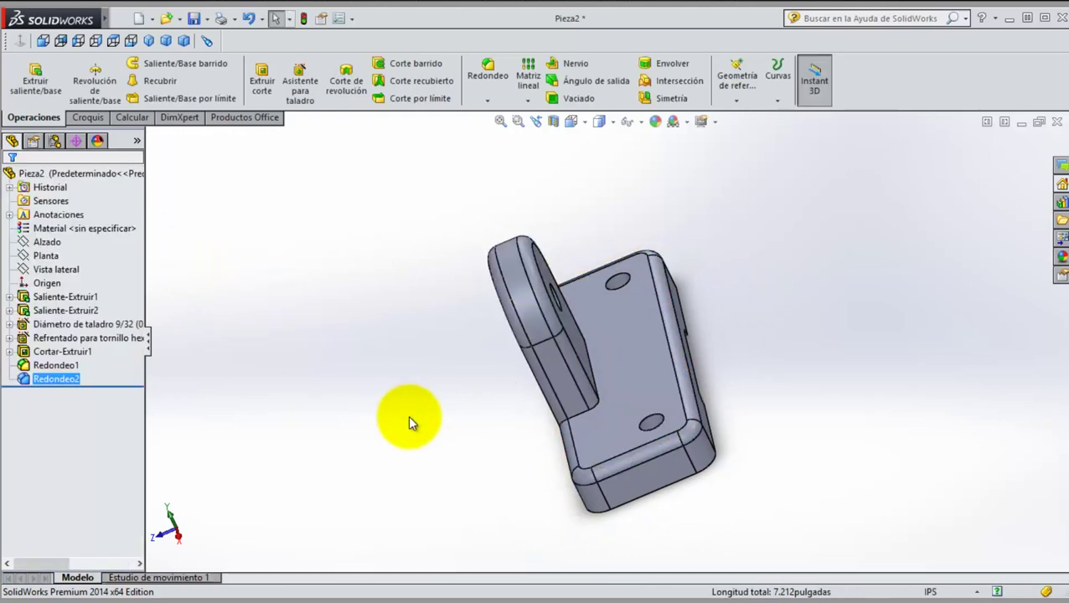
middle_drag(411, 425, 426, 383)
mouse_move(384, 432)
middle_down()
mouse_move(310, 353)
mouse_move(616, 513)
mouse_move(608, 474)
mouse_move(776, 442)
middle_up()
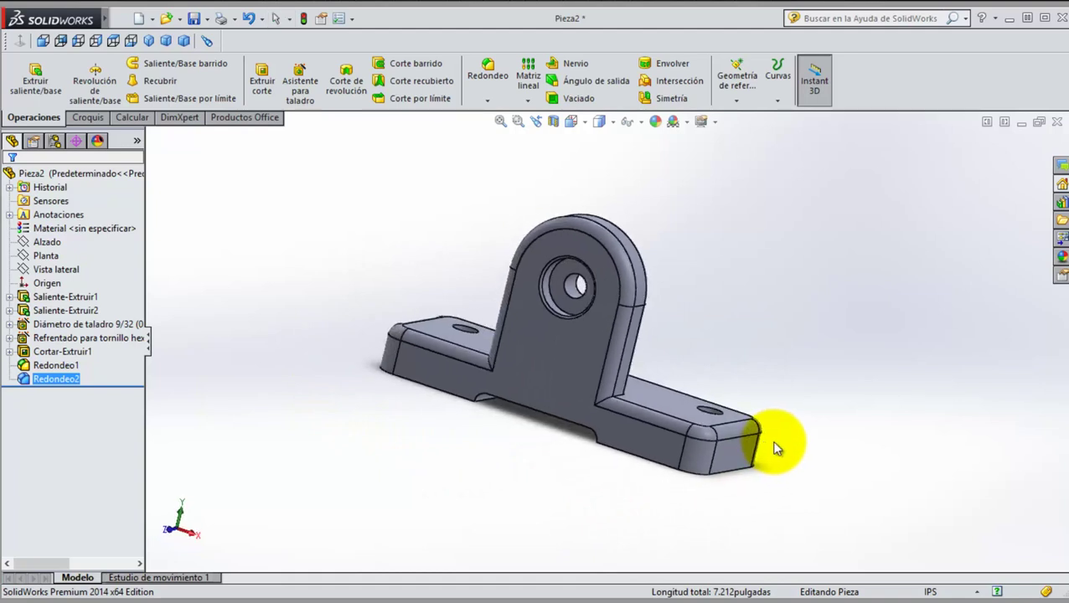
Step: Choose green as the part's appearance colour in the Color dialog
click(655, 122)
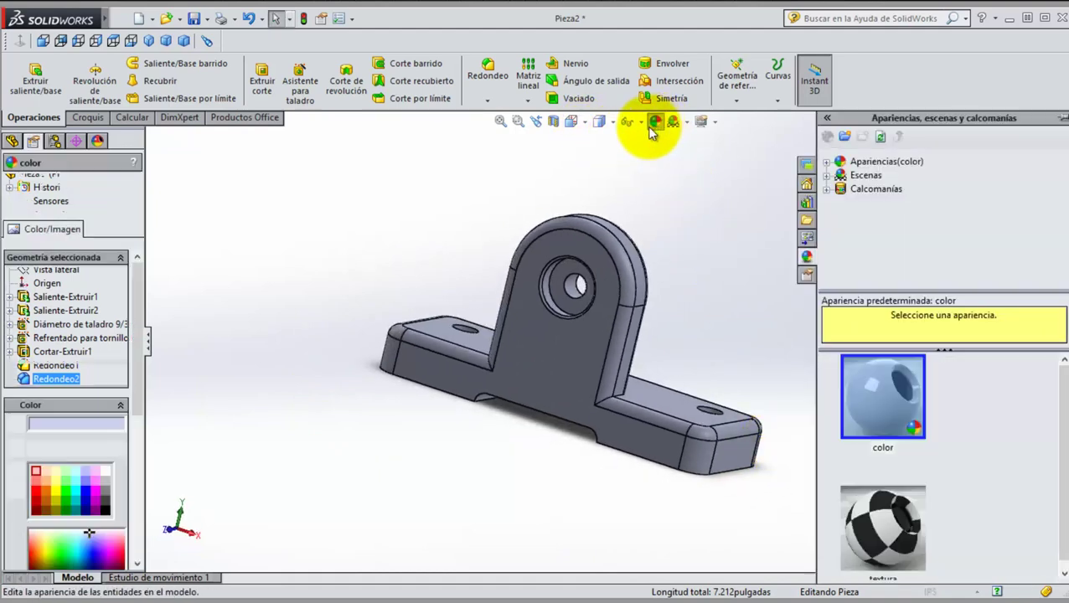
click(57, 424)
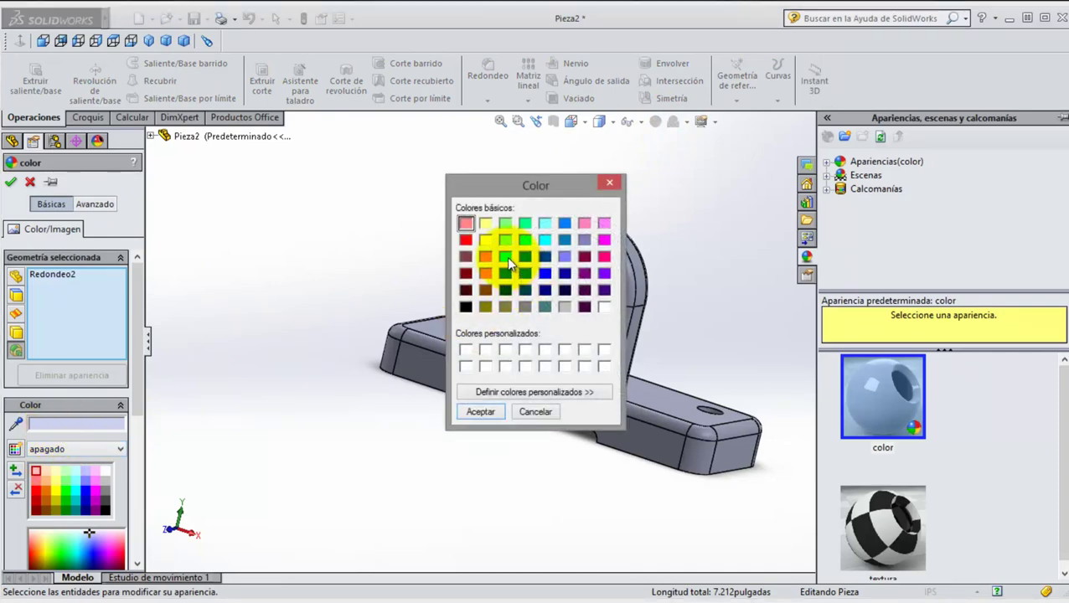
click(507, 260)
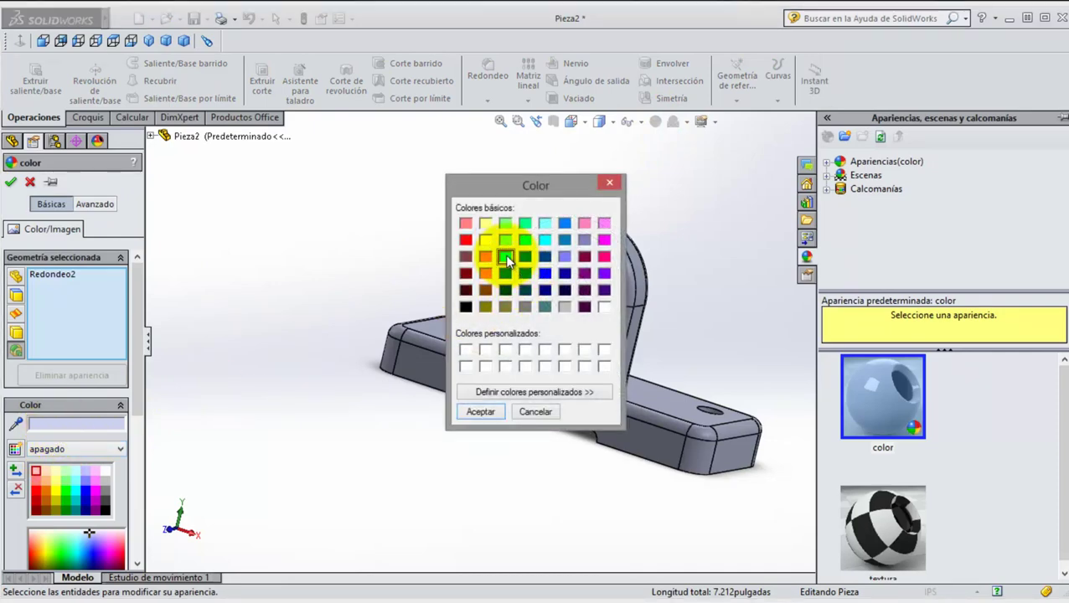
click(473, 411)
Step: Apply green to the base plate, corner fillets, bottom cut, tab and counterbored hole
click(538, 345)
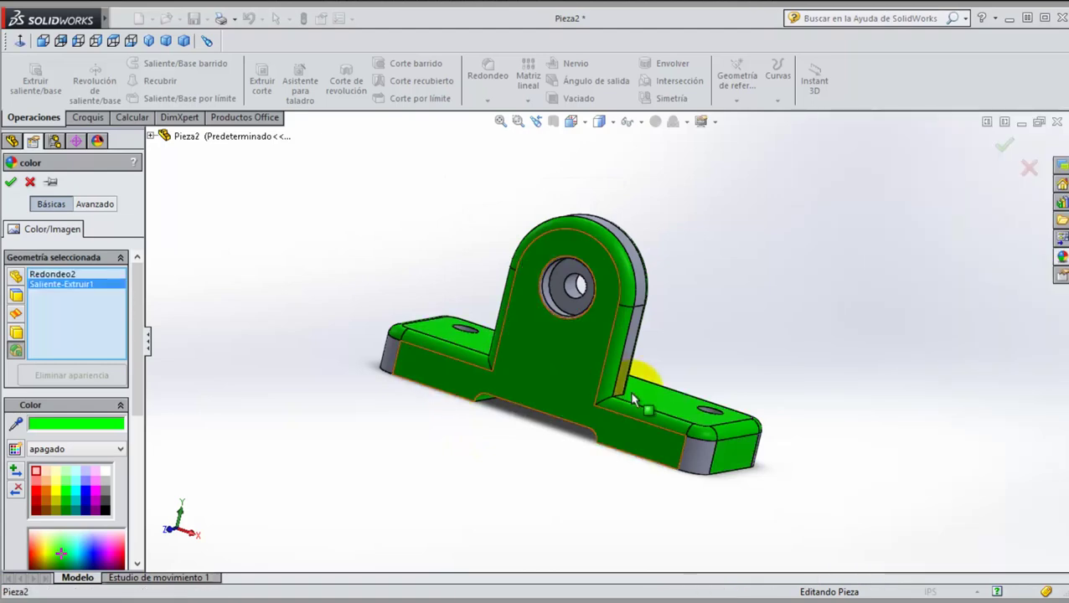
click(693, 454)
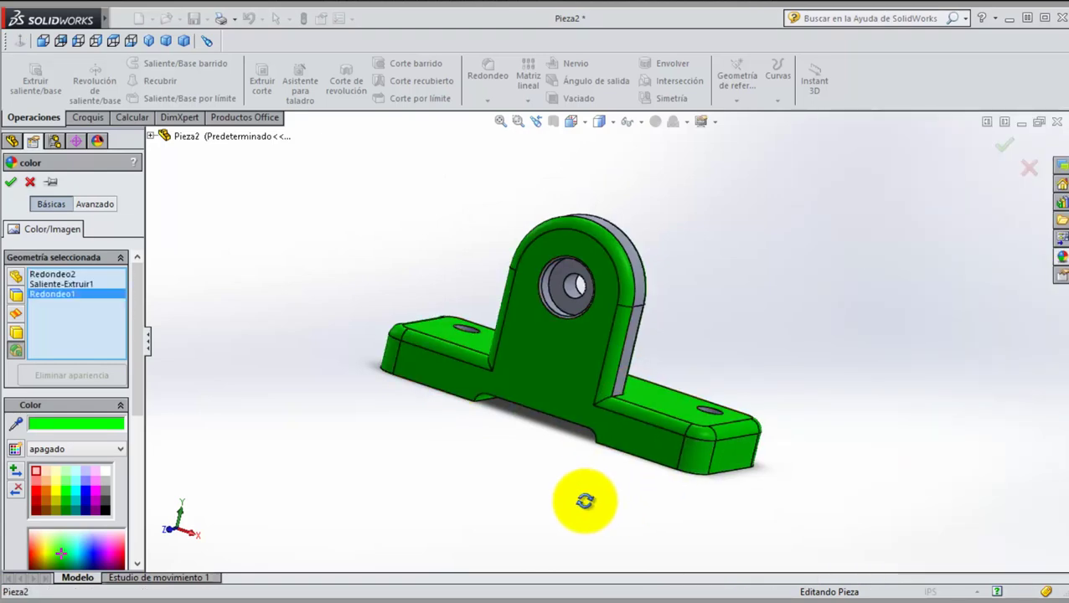
mouse_move(585, 501)
middle_down()
mouse_move(501, 385)
mouse_move(510, 335)
middle_up()
click(556, 303)
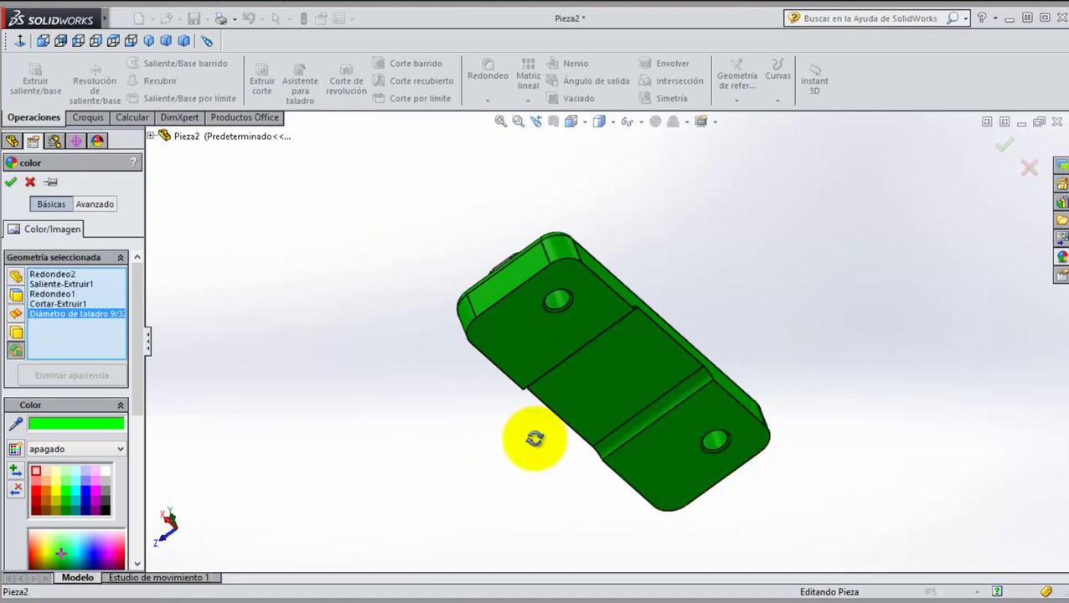
middle_drag(534, 442, 401, 497)
click(607, 355)
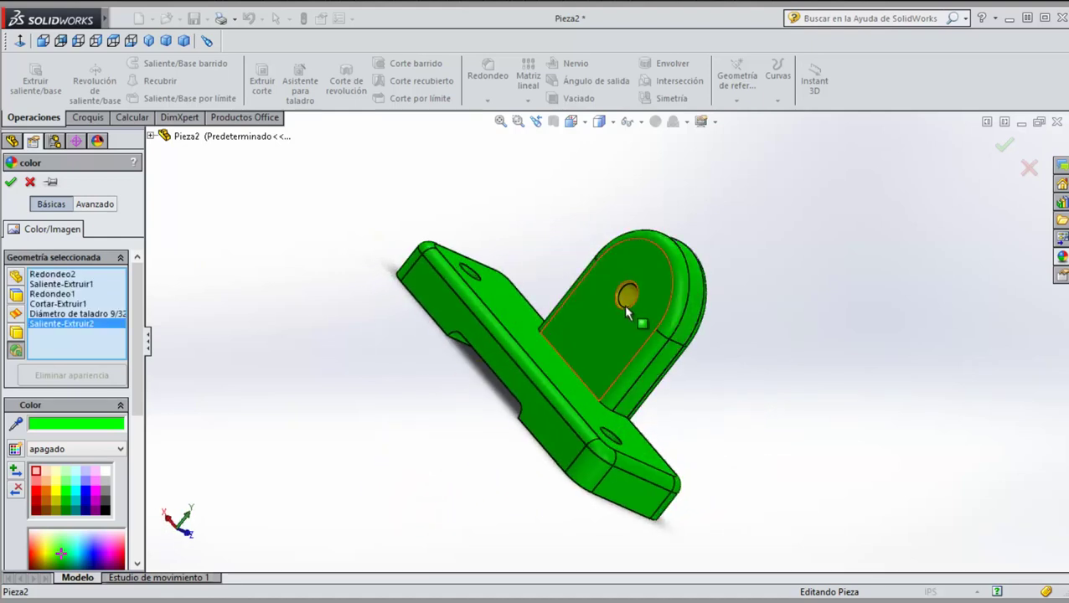
click(626, 300)
mouse_move(485, 458)
middle_down()
mouse_move(445, 389)
mouse_move(477, 382)
middle_up()
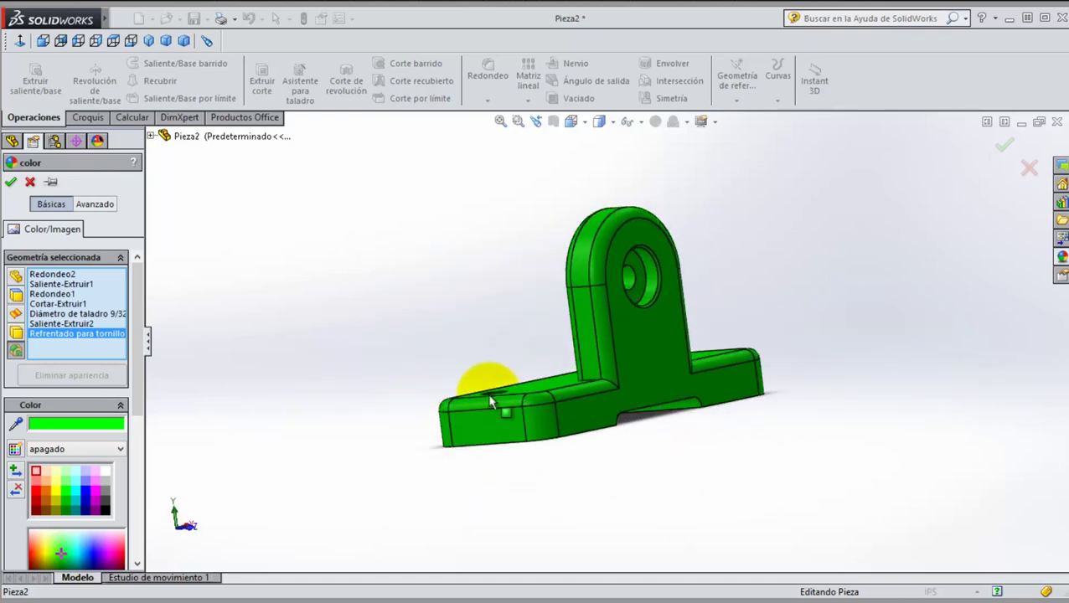
mouse_move(773, 443)
middle_down()
mouse_move(690, 499)
mouse_move(760, 521)
mouse_move(799, 499)
middle_up()
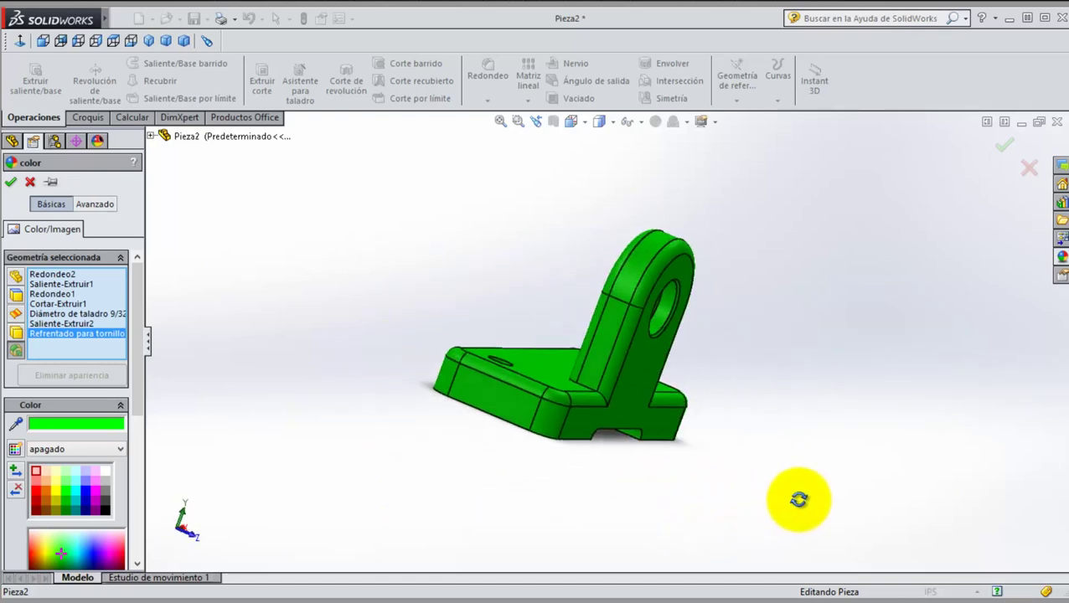
mouse_move(553, 495)
middle_down()
mouse_move(394, 470)
mouse_move(454, 454)
mouse_move(467, 461)
middle_up()
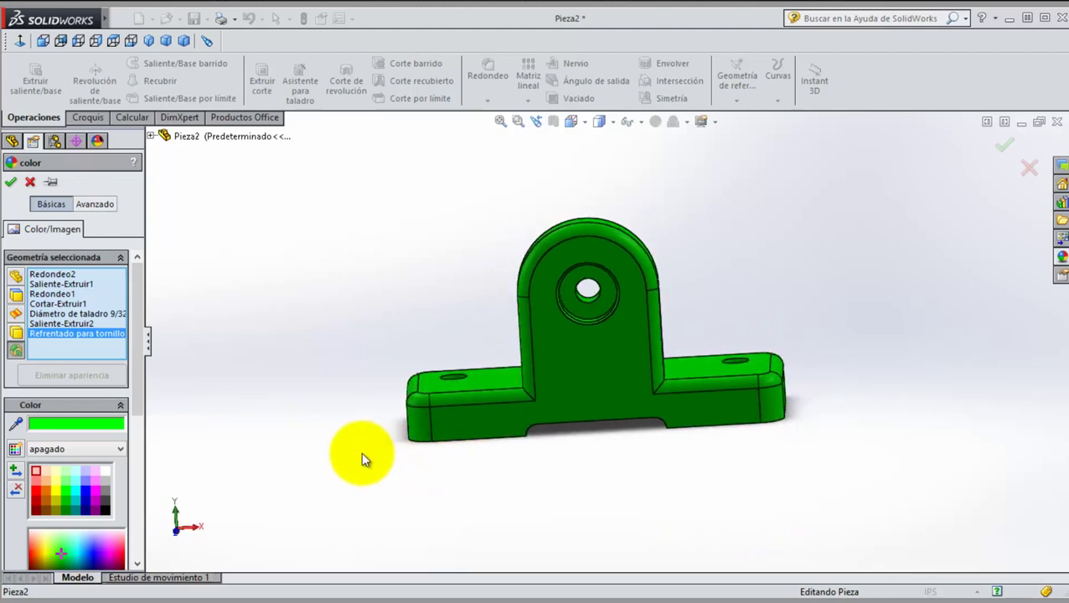